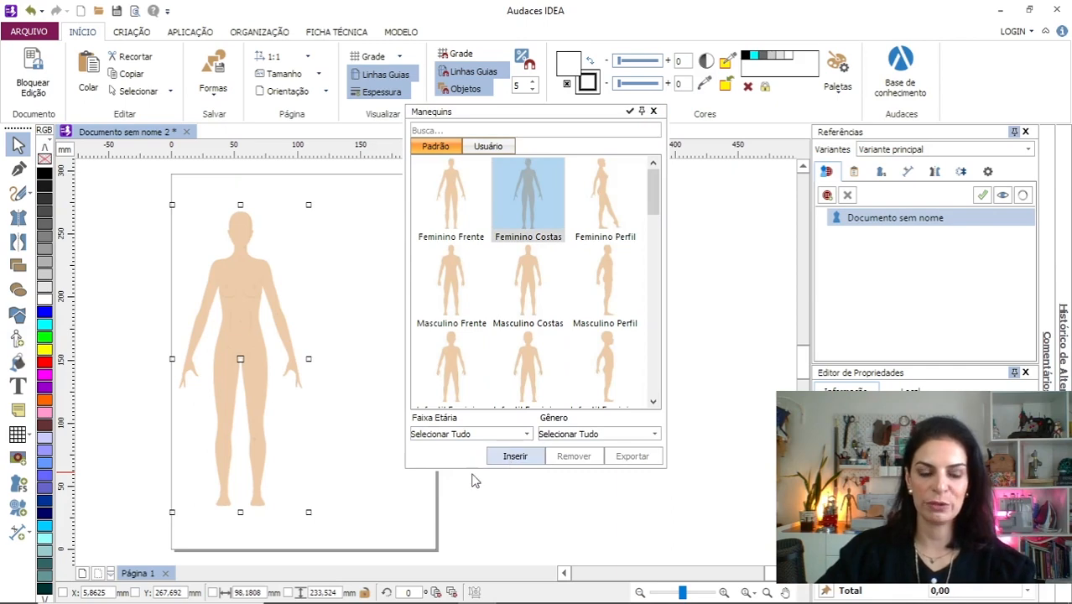
Insert the Feminino Costas mannequin beside the front figure and close the mannequin library.
click(653, 111)
scroll(204, 210, up, 3)
scroll(521, 324, up, 1)
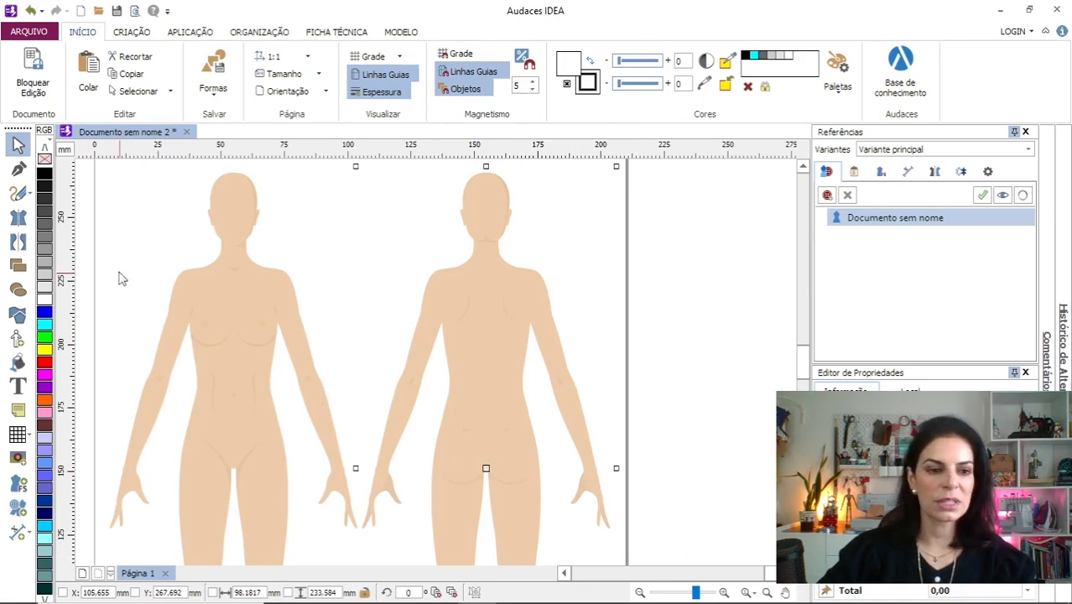
Draw a closed, symmetrical shirt body on the front mannequin with a curved neckline and armholes, about 42 mm wide and 50 mm high.
click(20, 219)
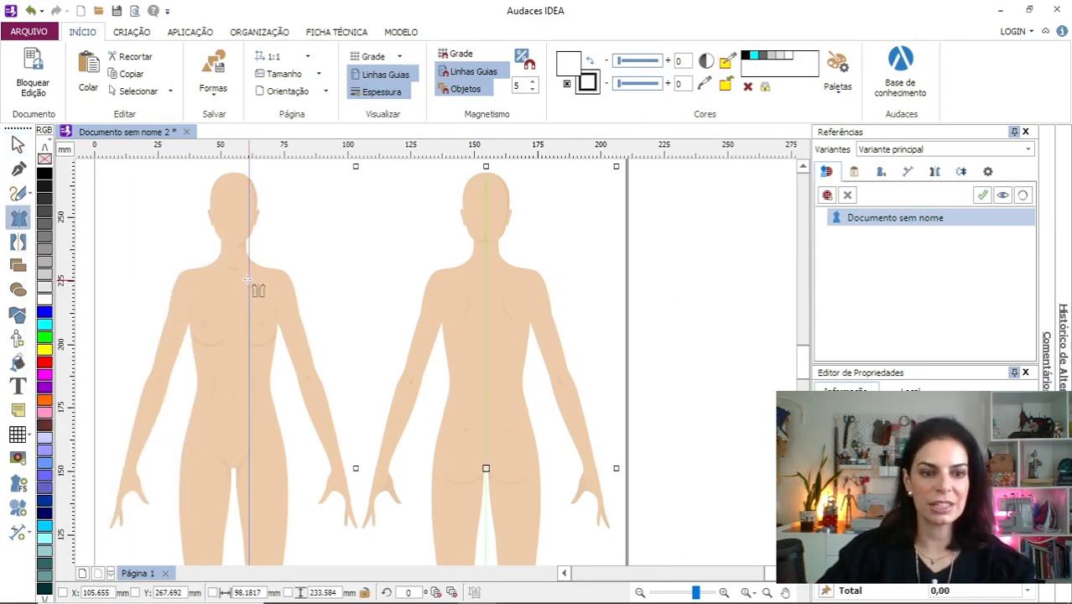
scroll(249, 280, up, 4)
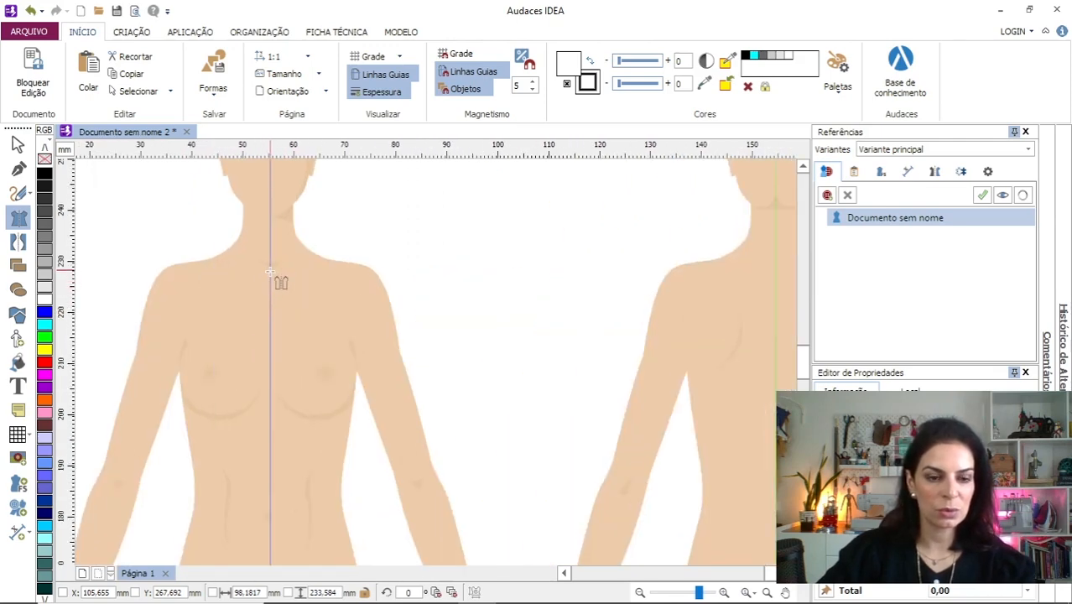
click(269, 271)
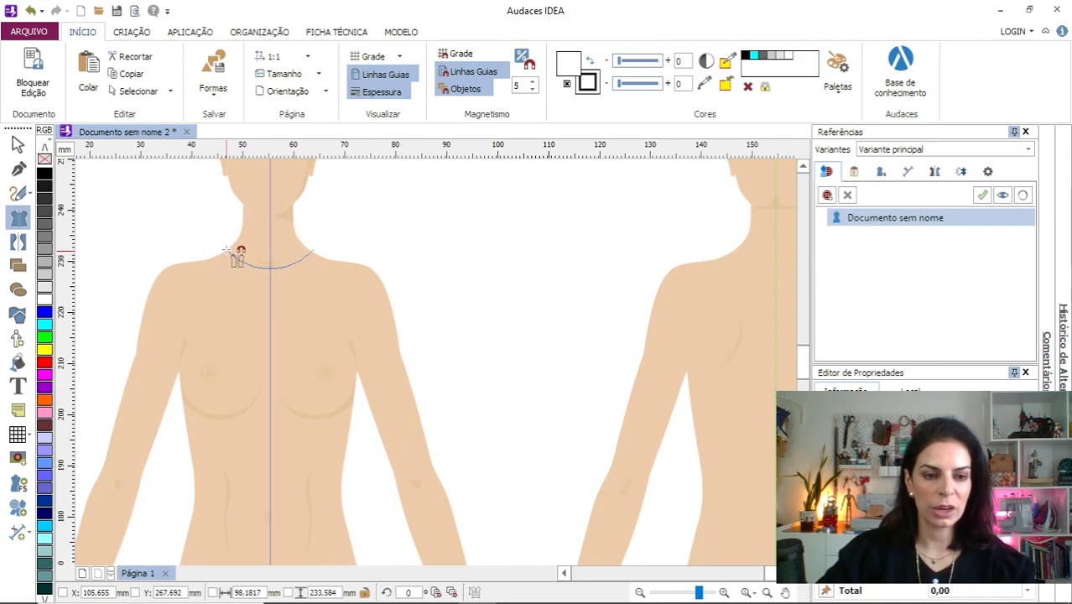
click(225, 249)
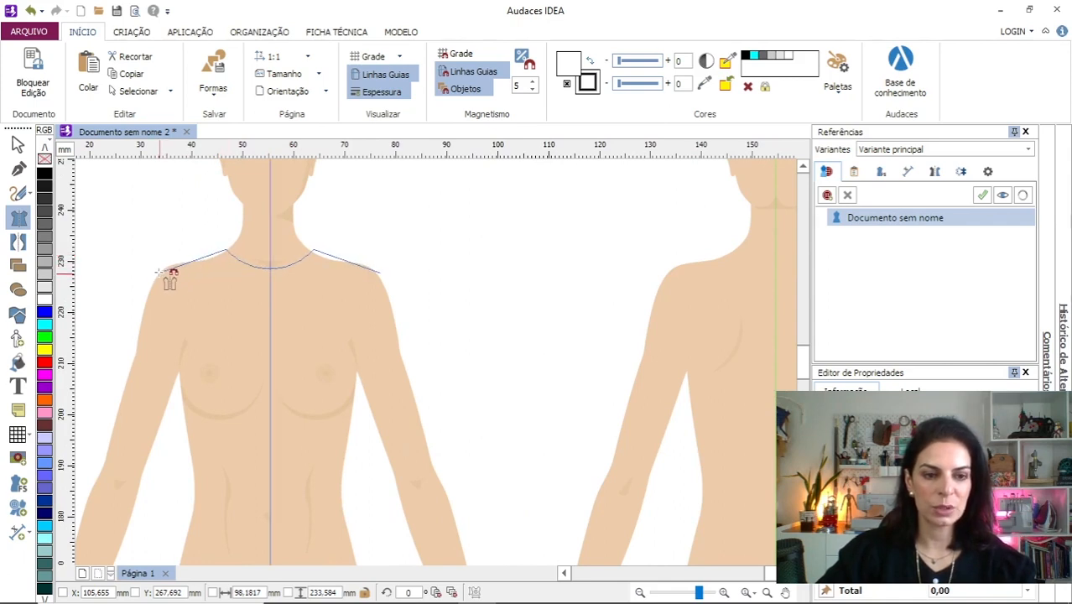
click(163, 269)
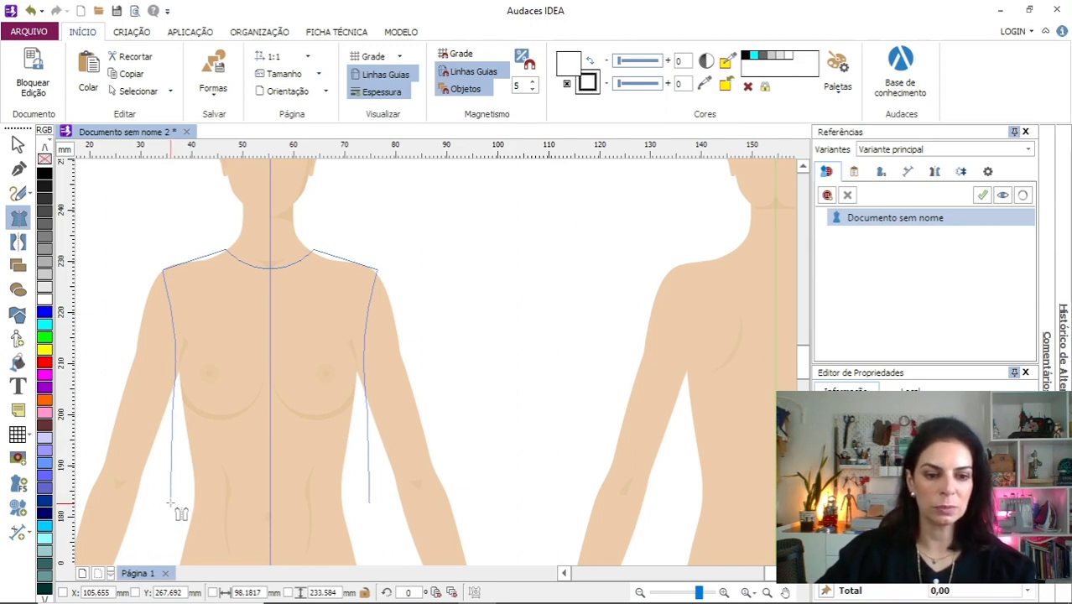
click(170, 502)
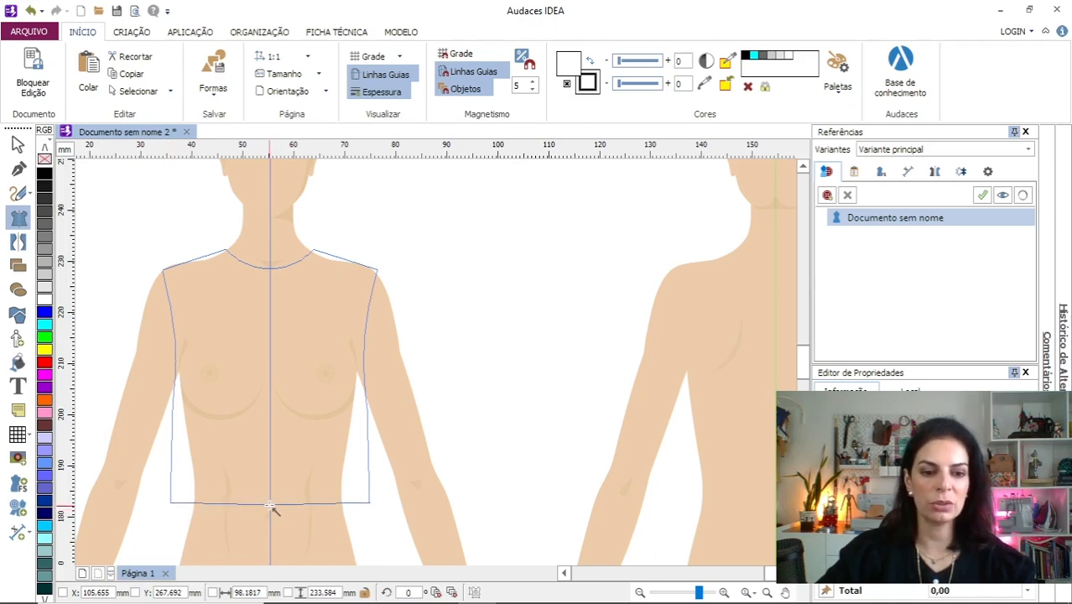
click(270, 503)
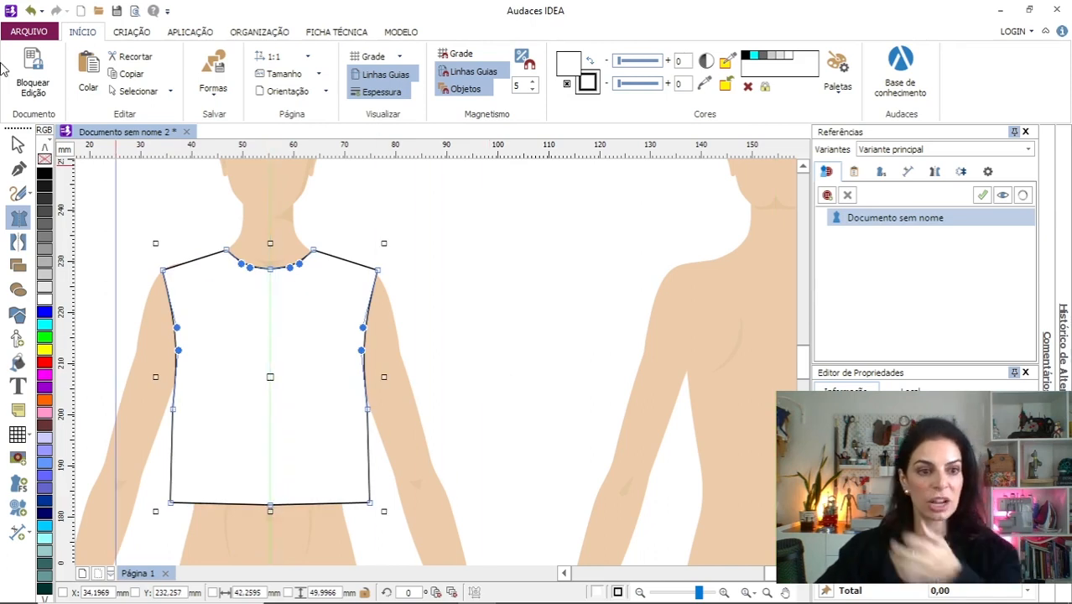
click(18, 145)
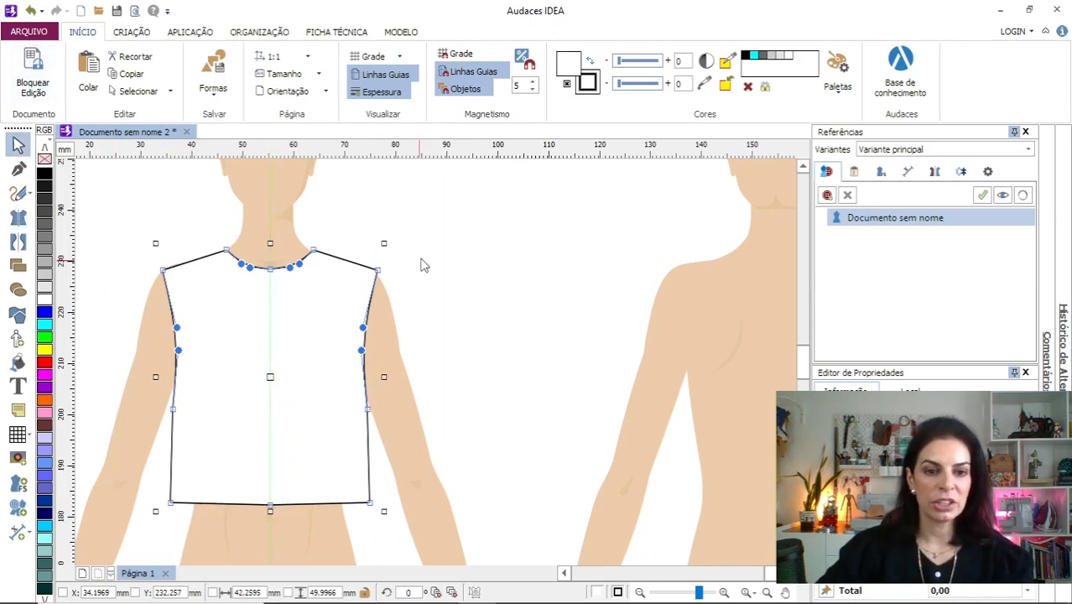
click(459, 242)
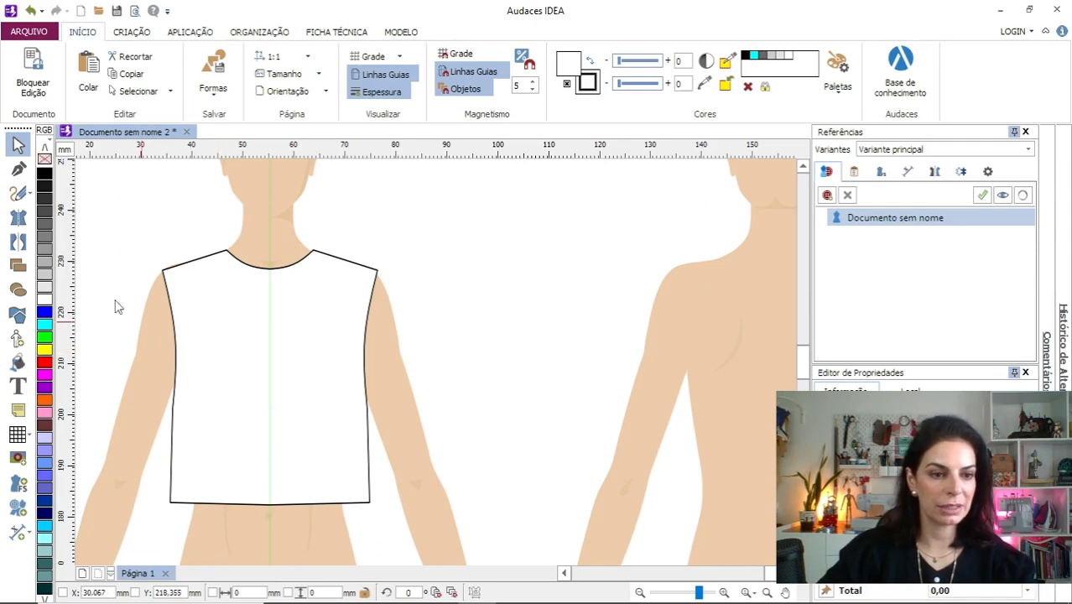
Draw a mirrored pair of closed short sleeves from the shoulder points with curved caps, about 68 mm across overall and 38 mm high.
click(18, 242)
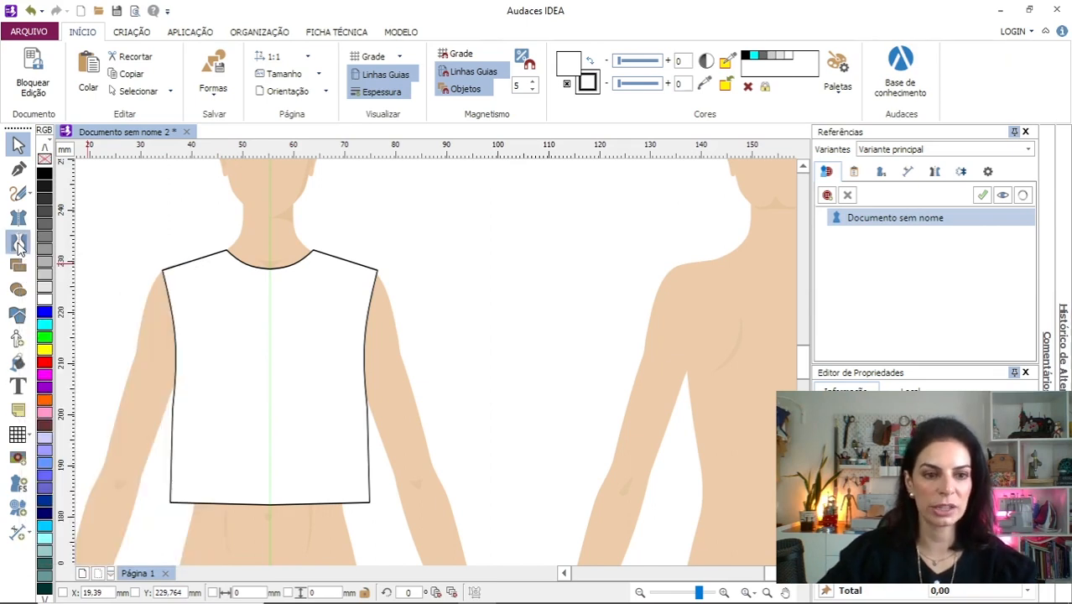
click(271, 275)
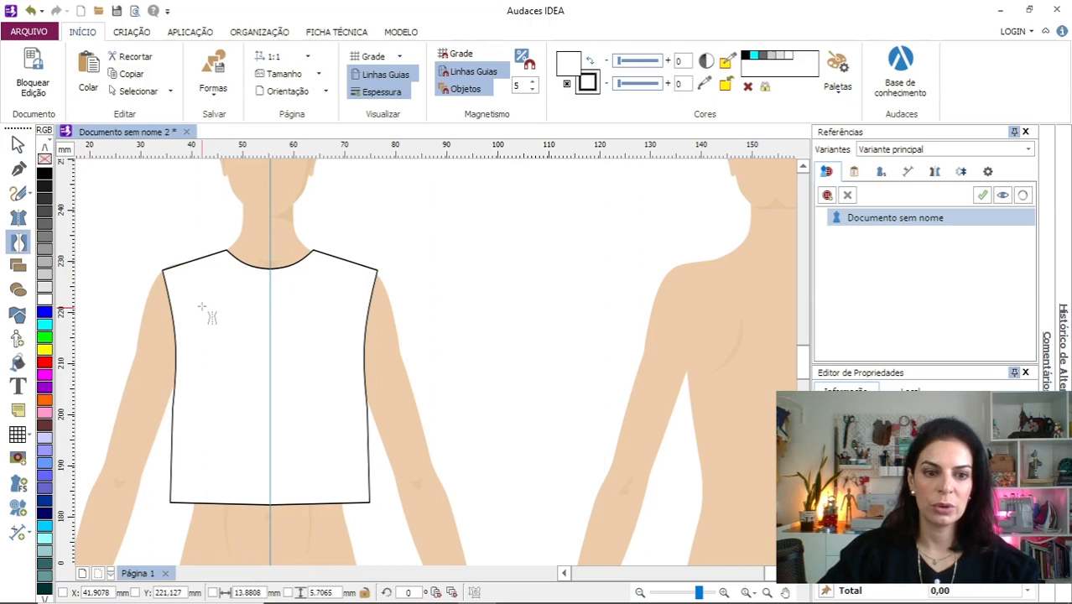
click(165, 270)
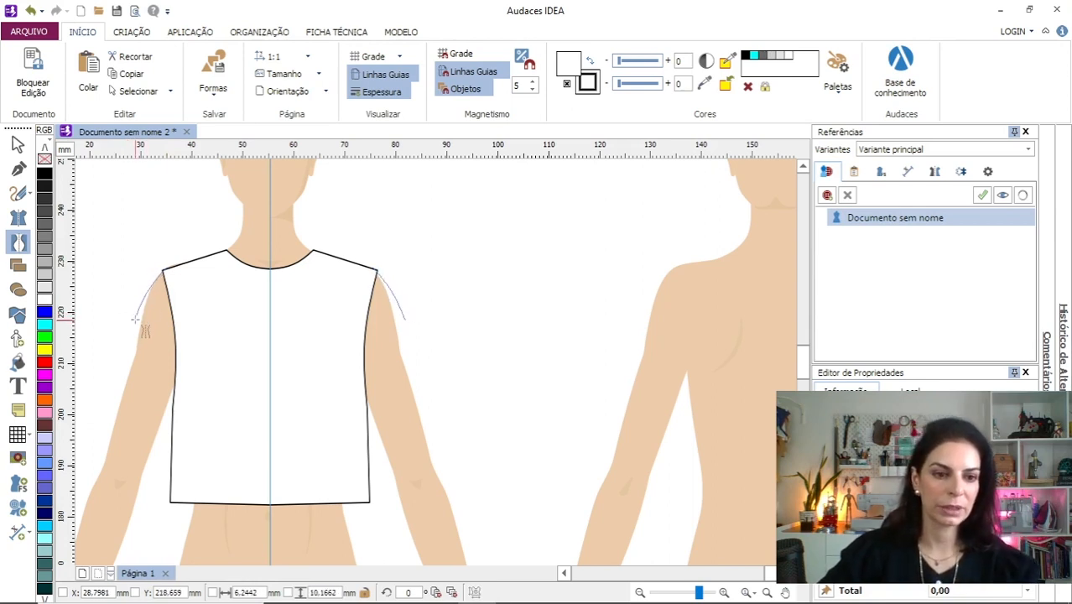
click(98, 437)
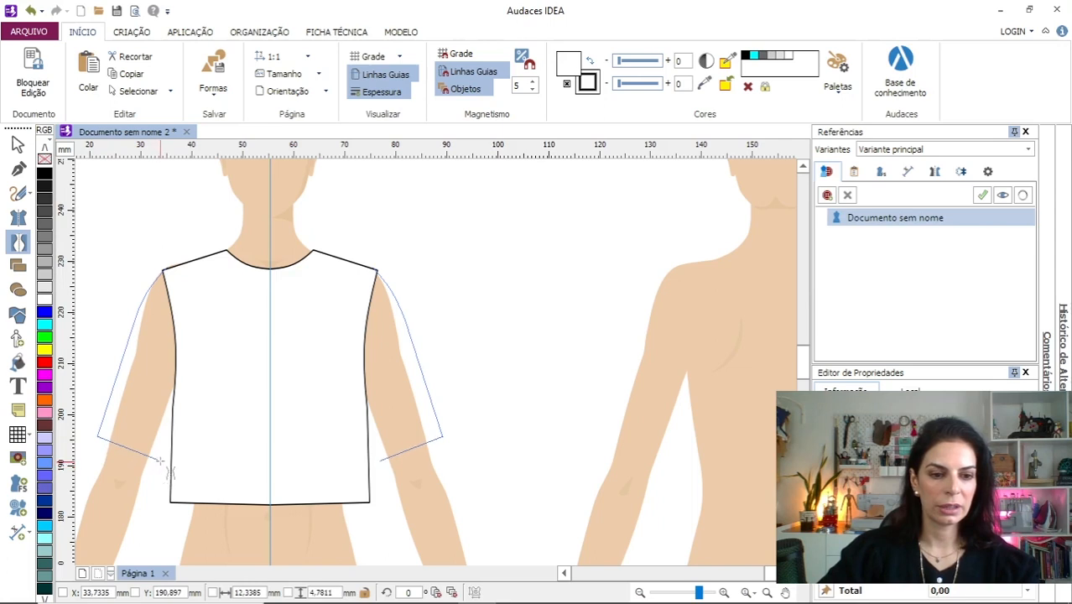
click(165, 460)
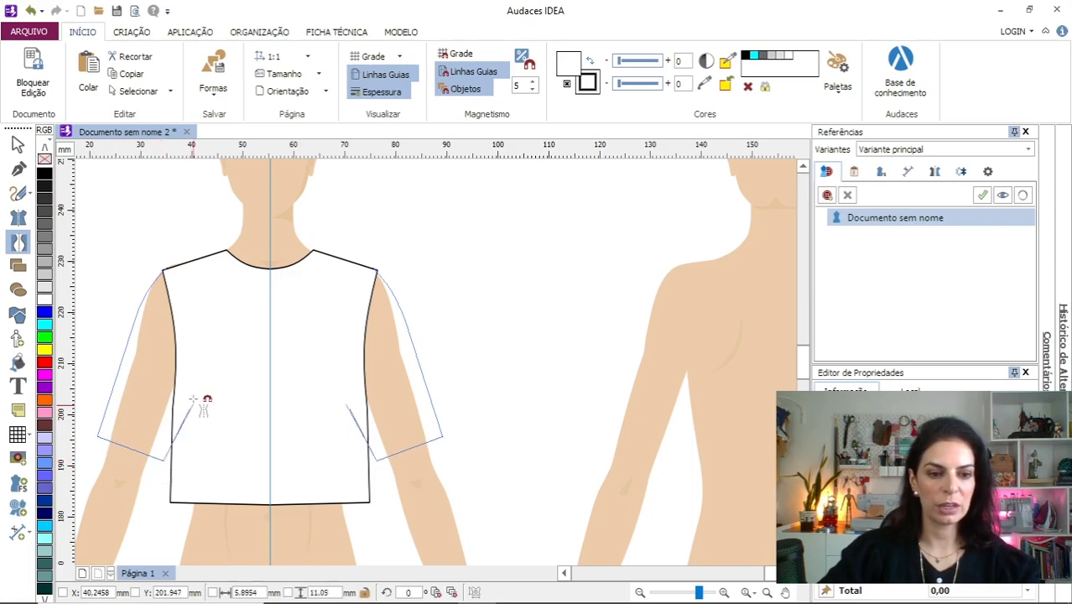
click(200, 359)
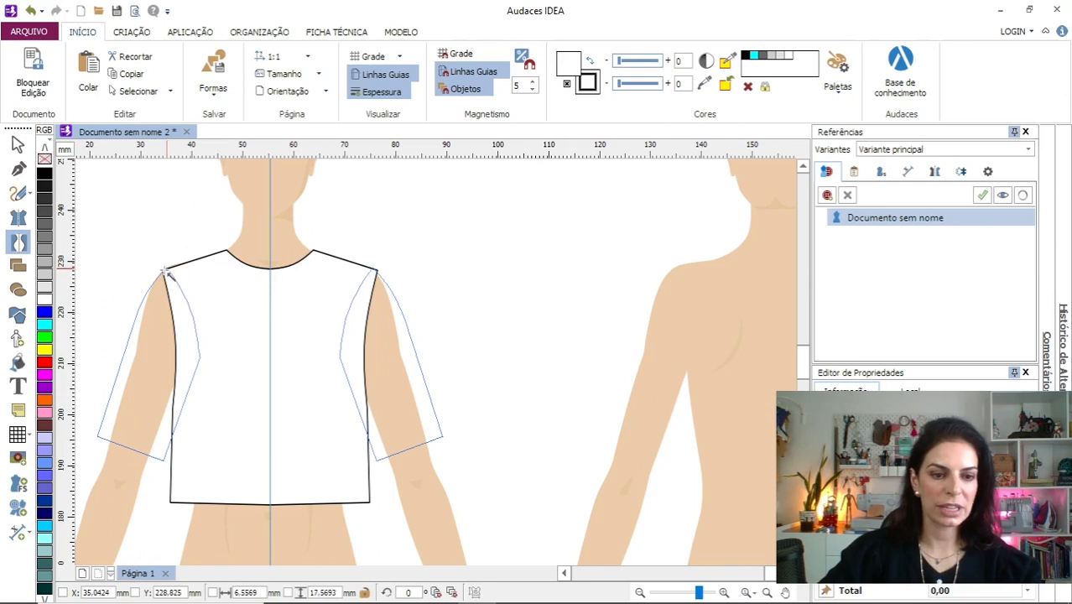
click(167, 271)
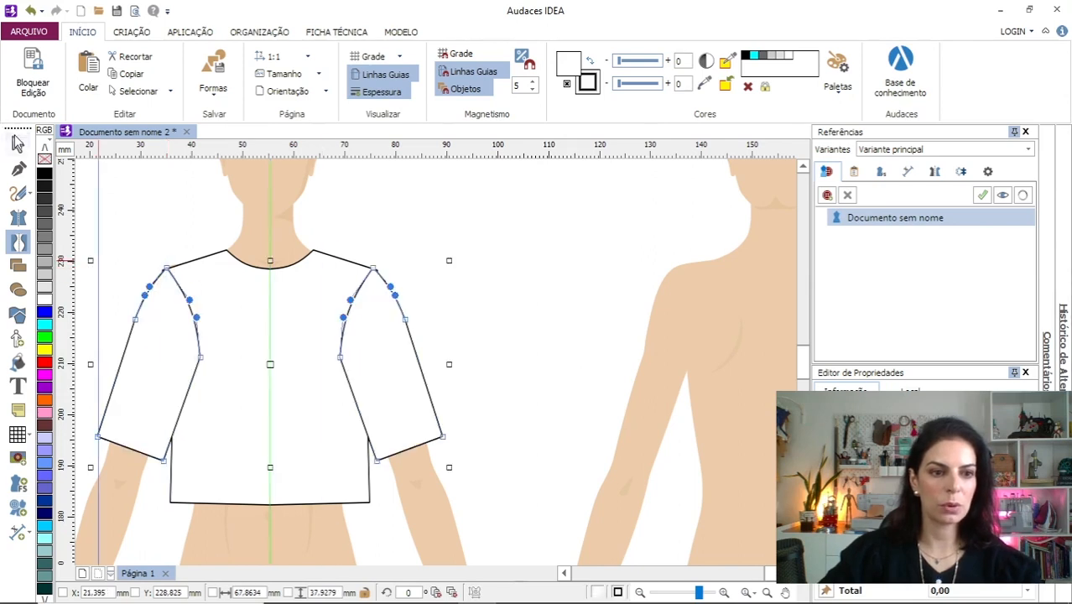
click(19, 145)
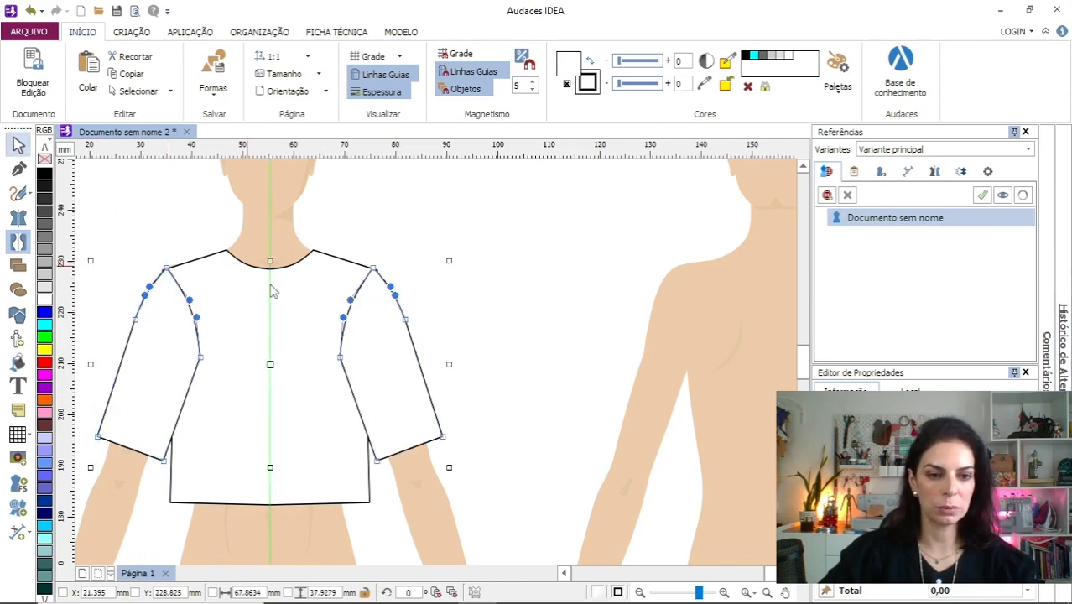
Bring the shirt body in front of the sleeves and deselect it.
click(333, 299)
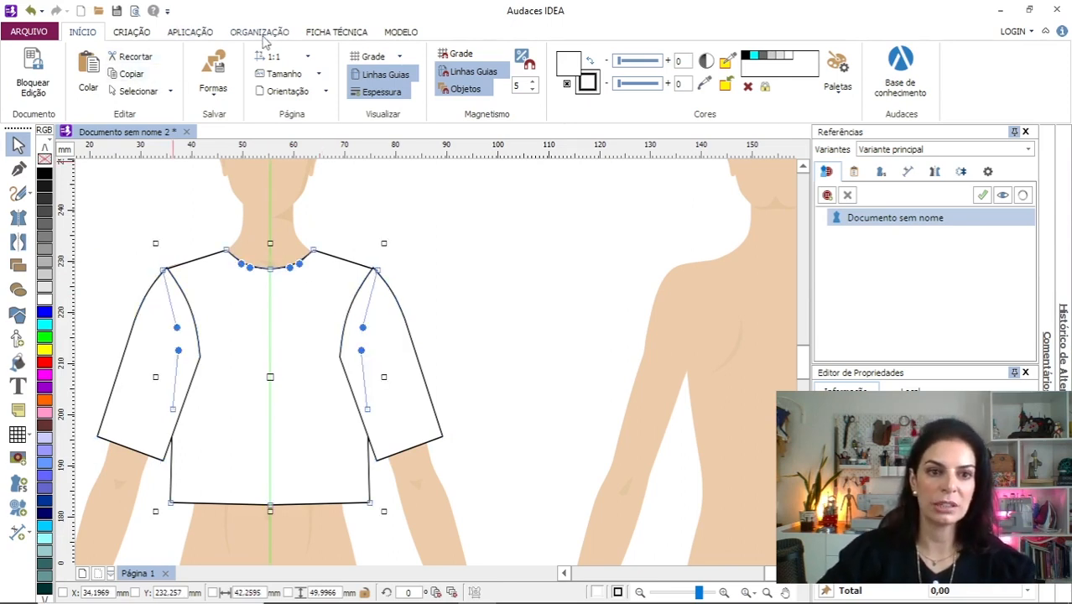
click(261, 33)
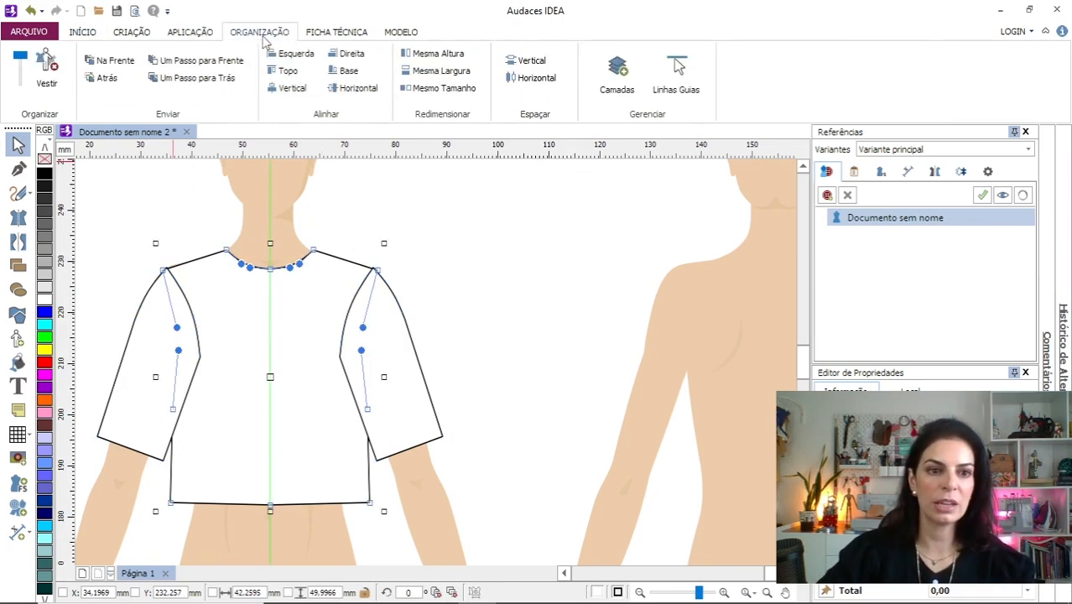
click(114, 63)
click(204, 265)
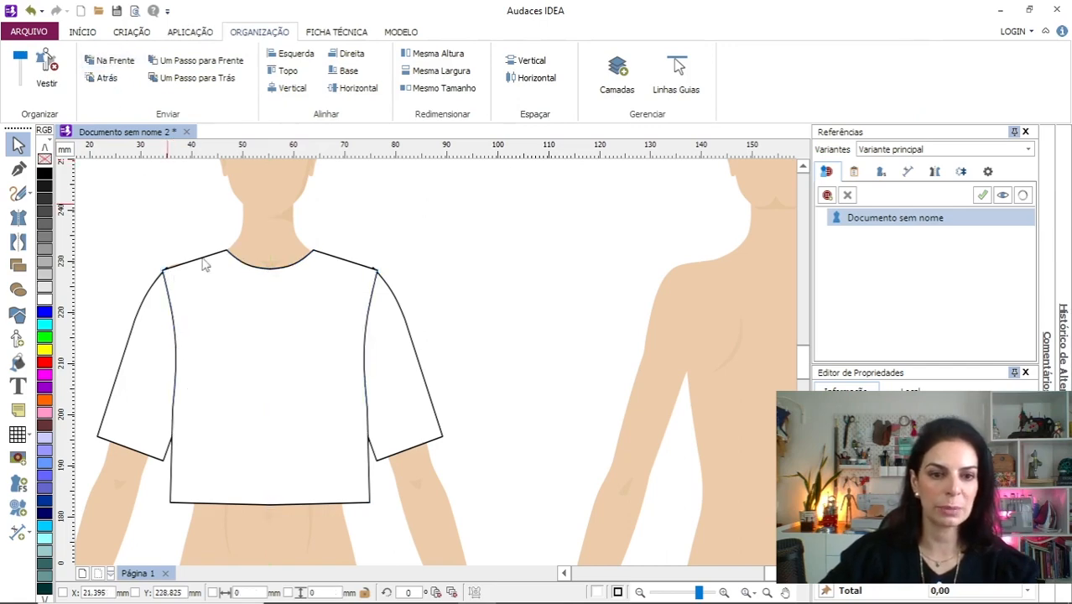
Align the sleeves' top points with the shoulder corners of the shirt body.
scroll(172, 270, up, 5)
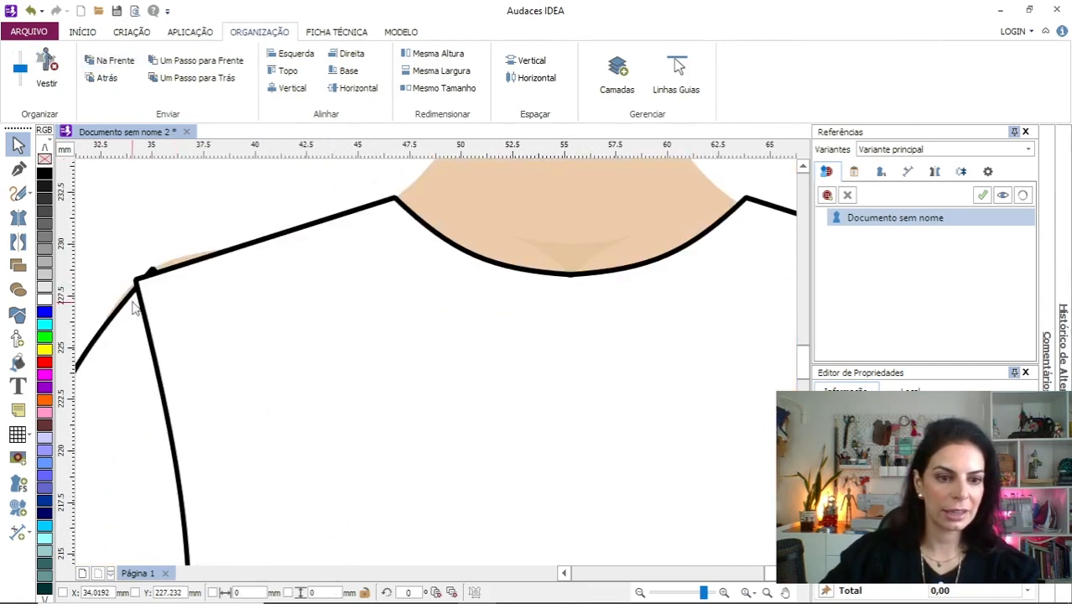
click(110, 323)
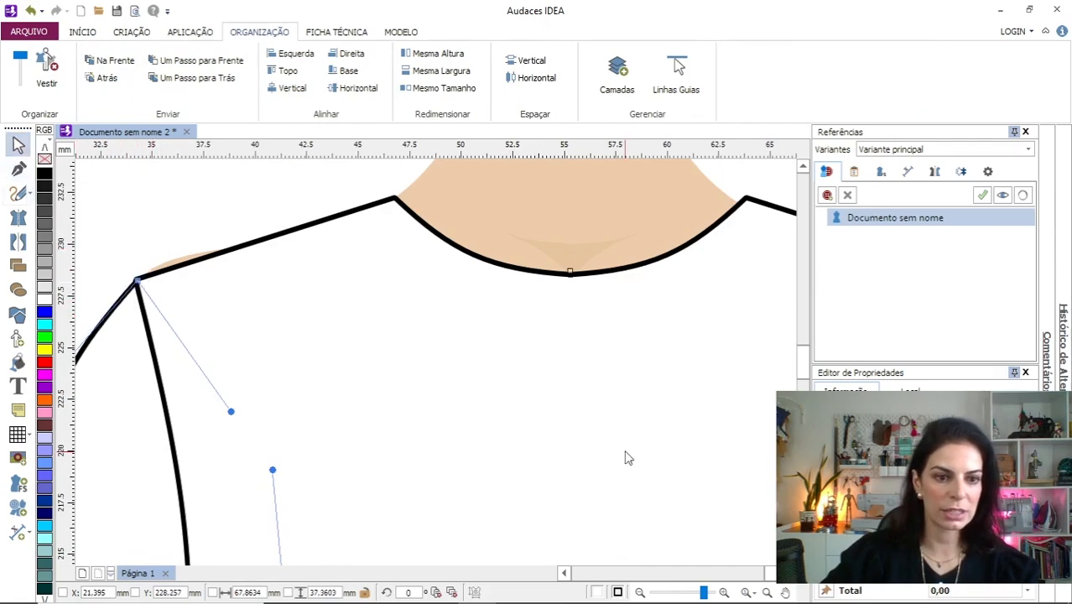
Examine the finished shirt front and the bare back mannequin side by side on the page.
scroll(646, 431, down, 2)
scroll(663, 438, down, 1)
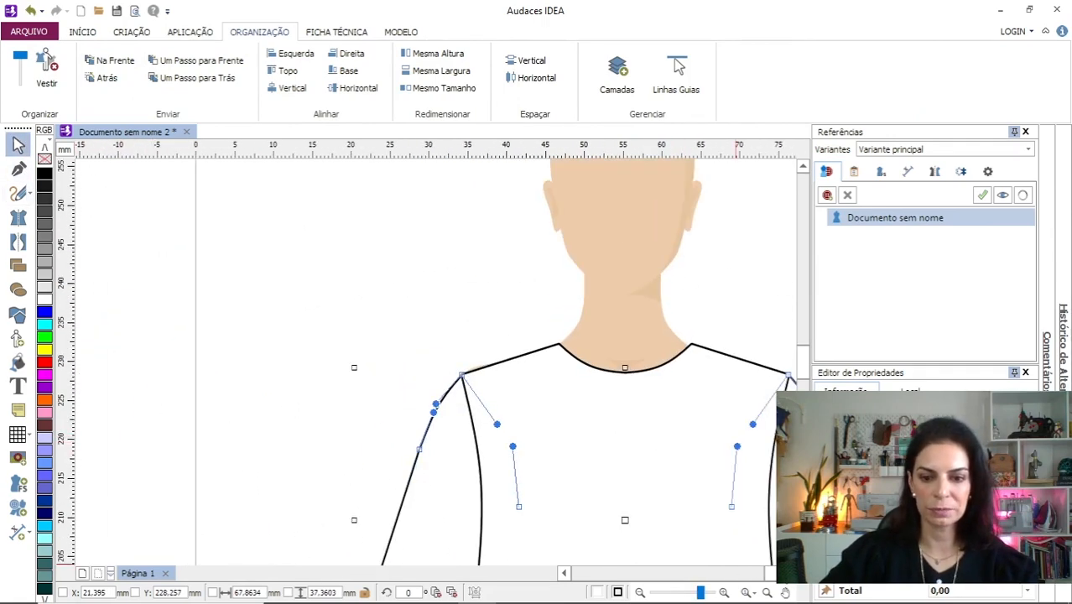
click(790, 575)
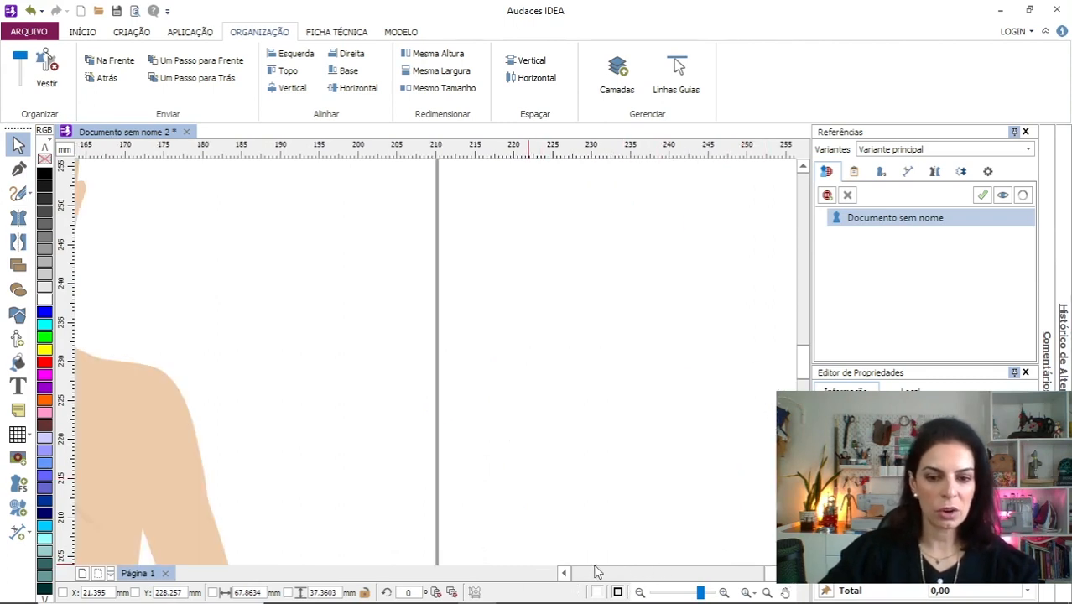
click(567, 577)
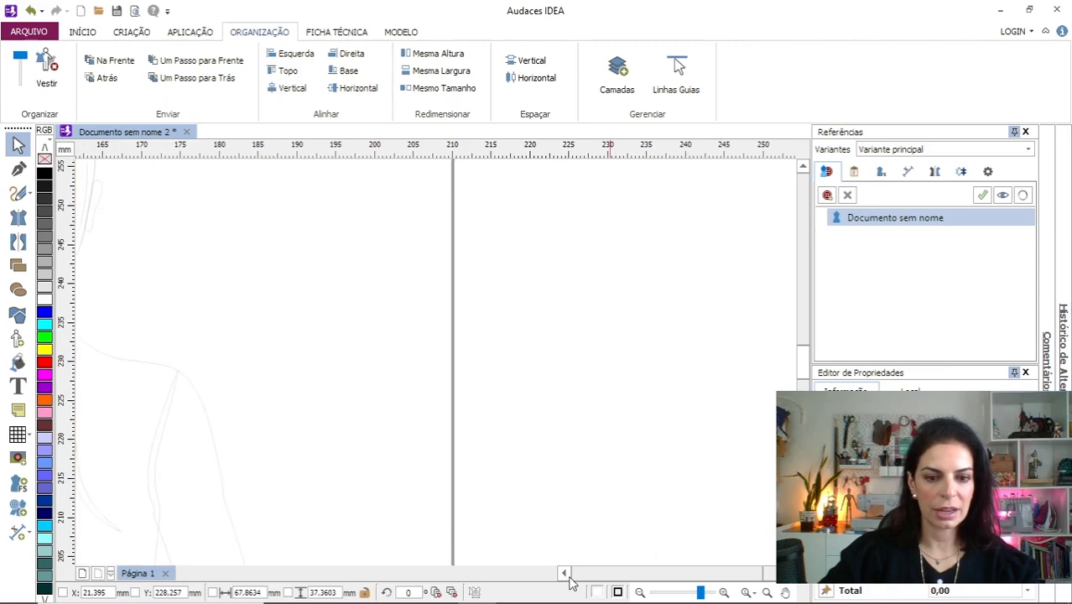
click(587, 576)
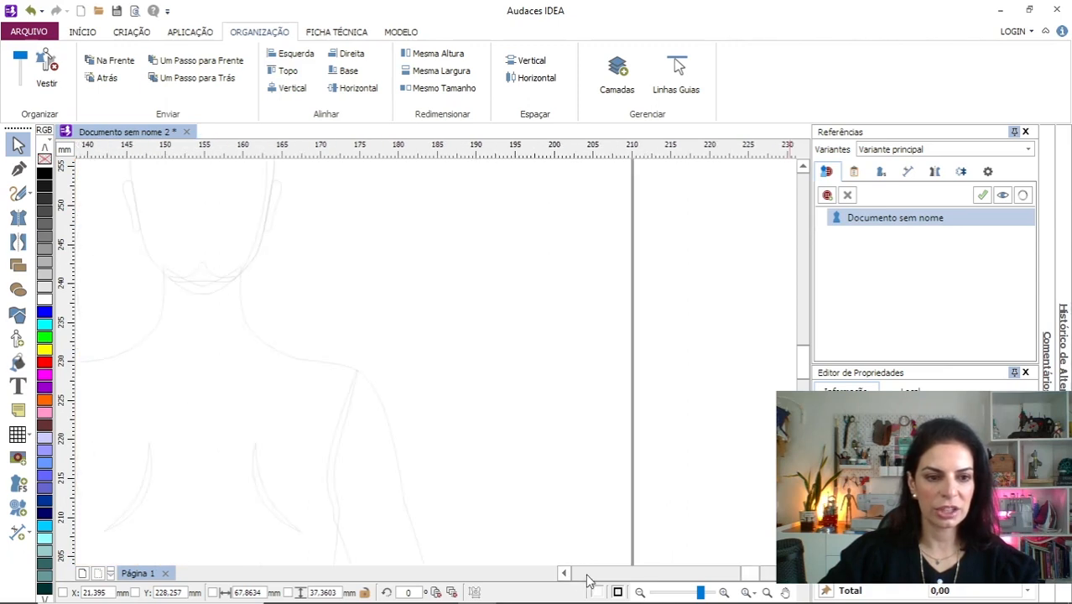
click(587, 577)
click(586, 576)
click(585, 575)
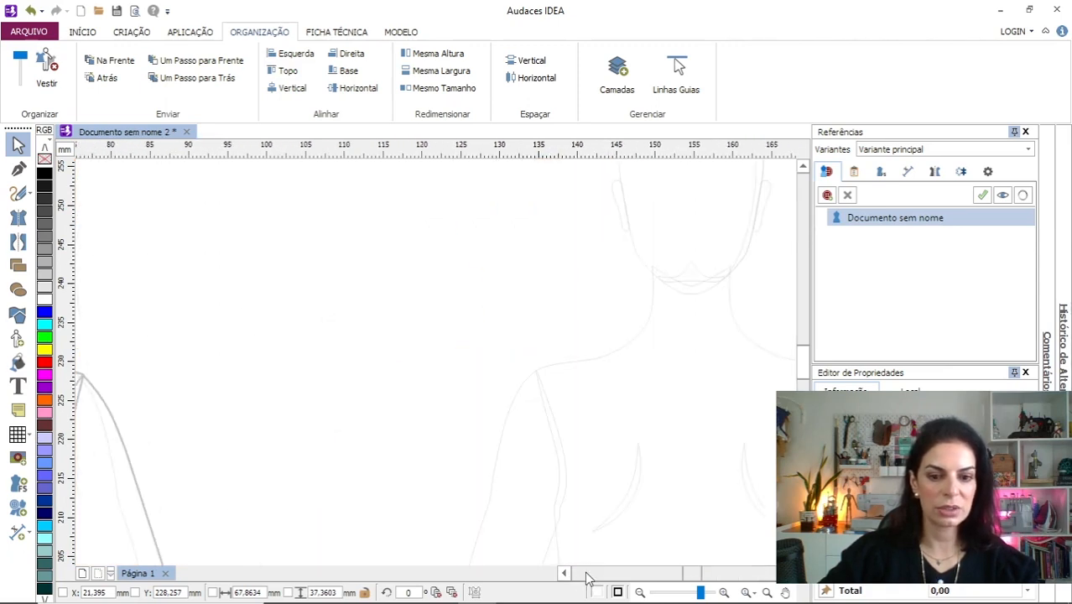
click(587, 577)
click(586, 575)
click(586, 575)
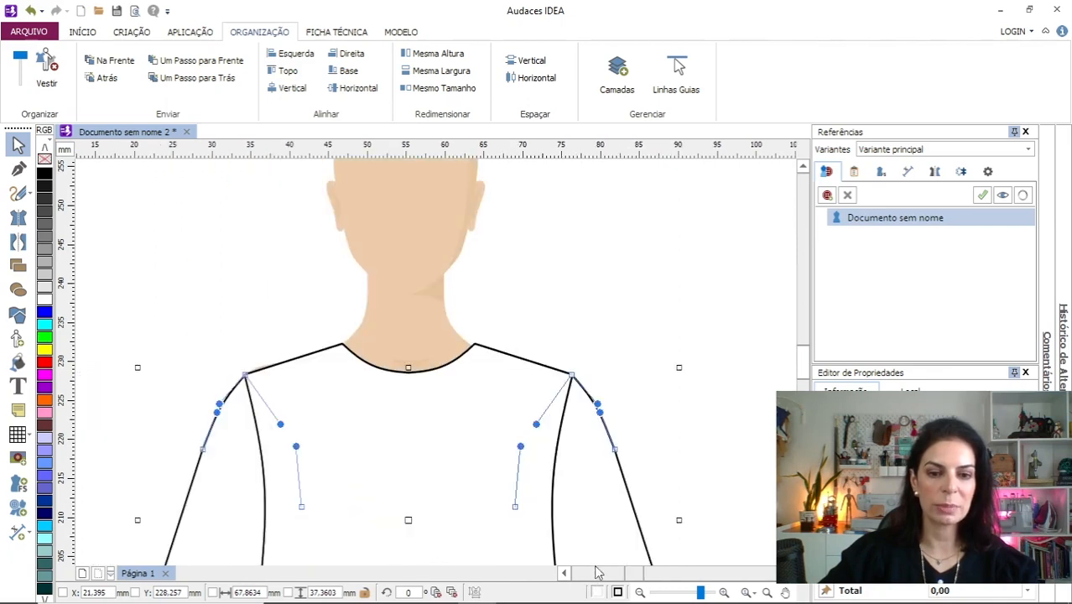
scroll(649, 477, down, 1)
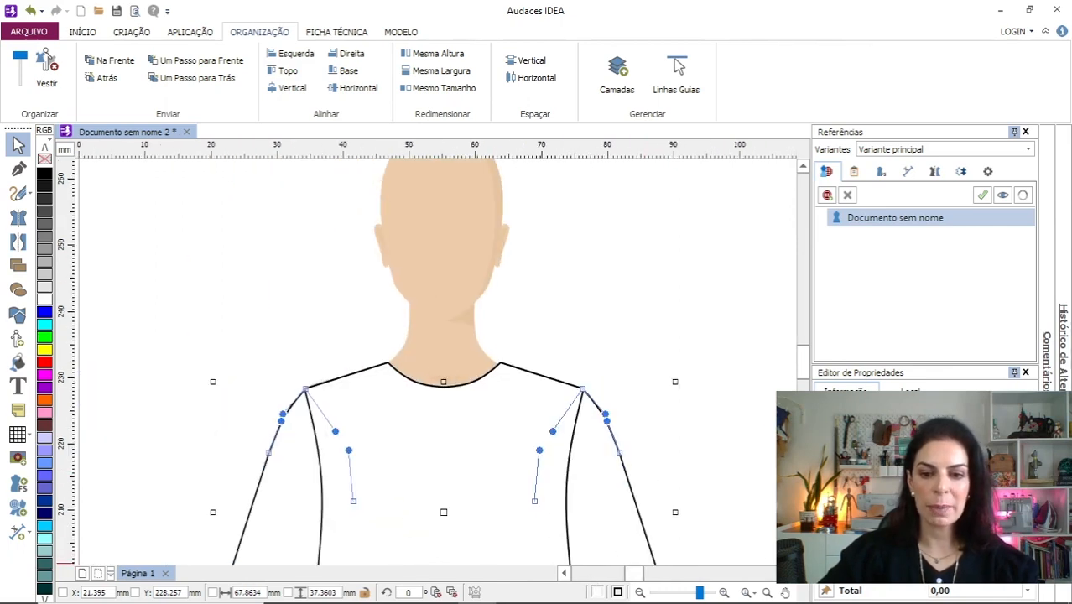
drag(802, 361, 802, 368)
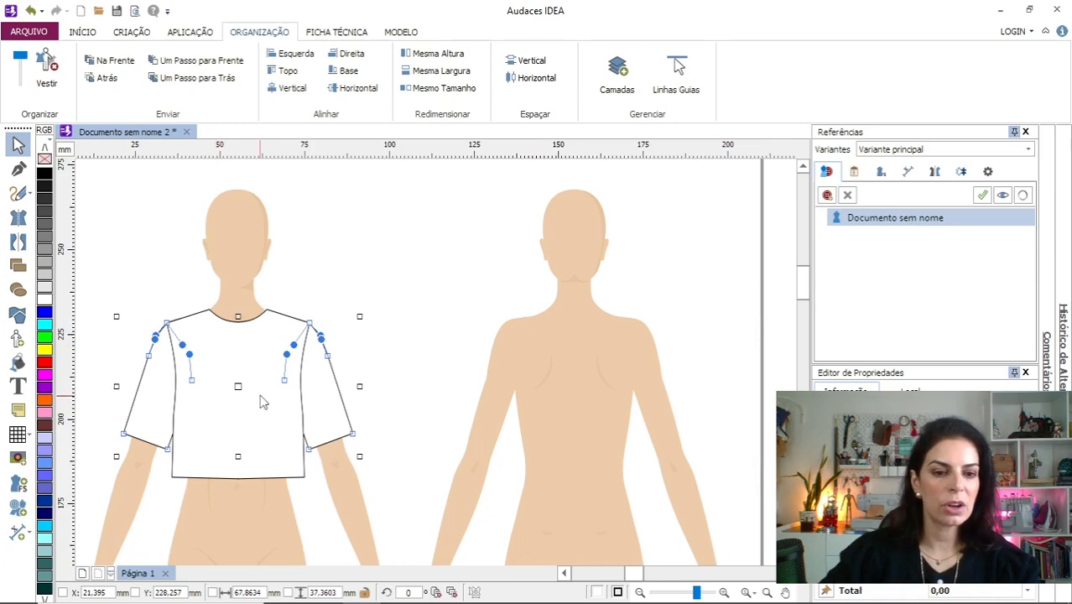
Draw a straight vertical line about 46 mm long from the neckline to the hem, just right of the shirt's centre.
scroll(254, 388, up, 1)
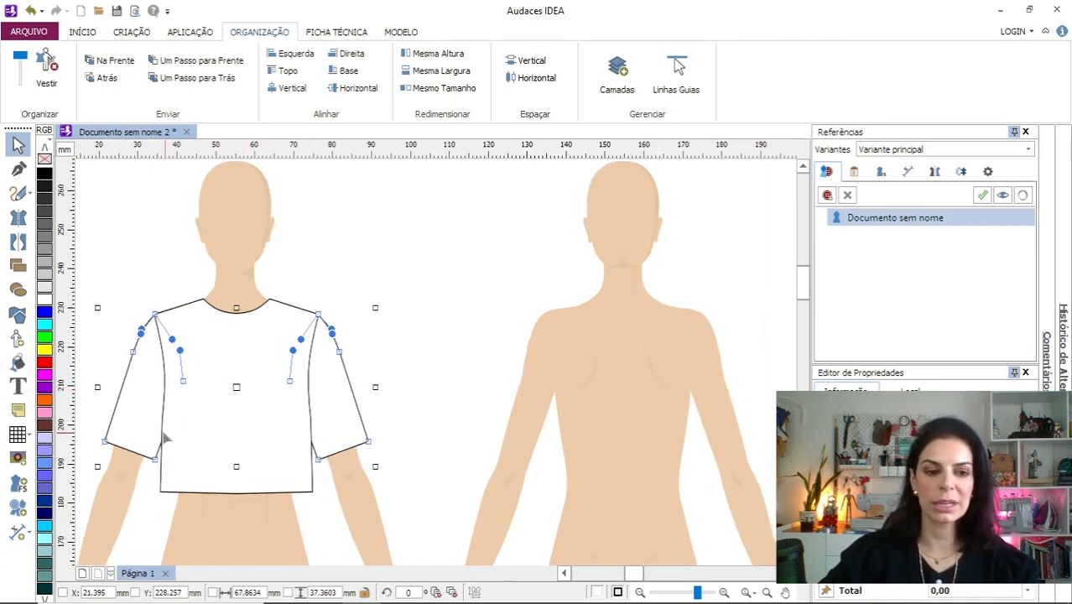
scroll(236, 370, up, 1)
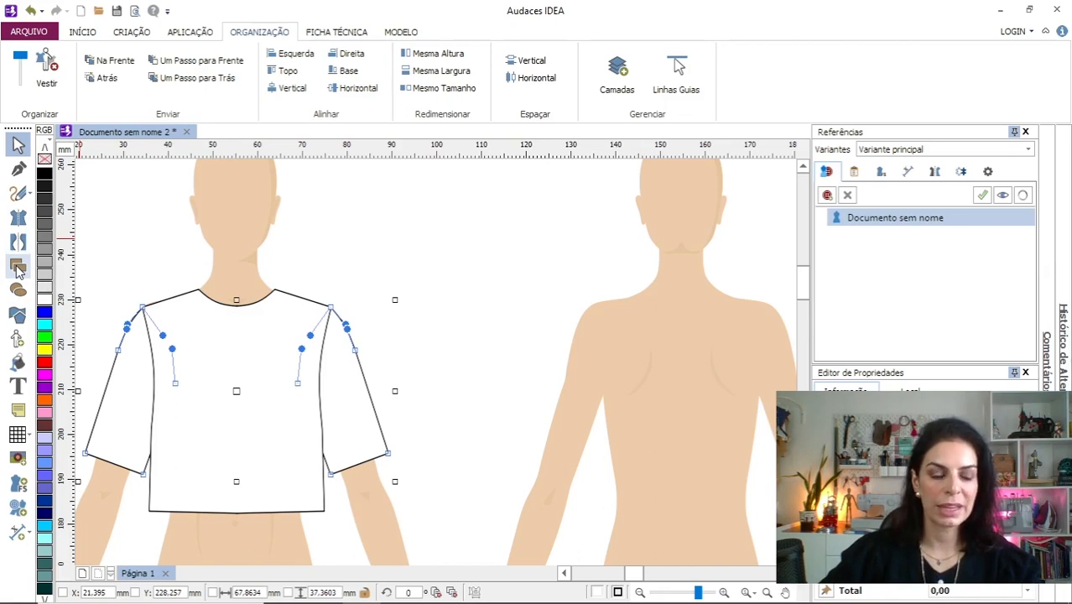
scroll(236, 381, up, 1)
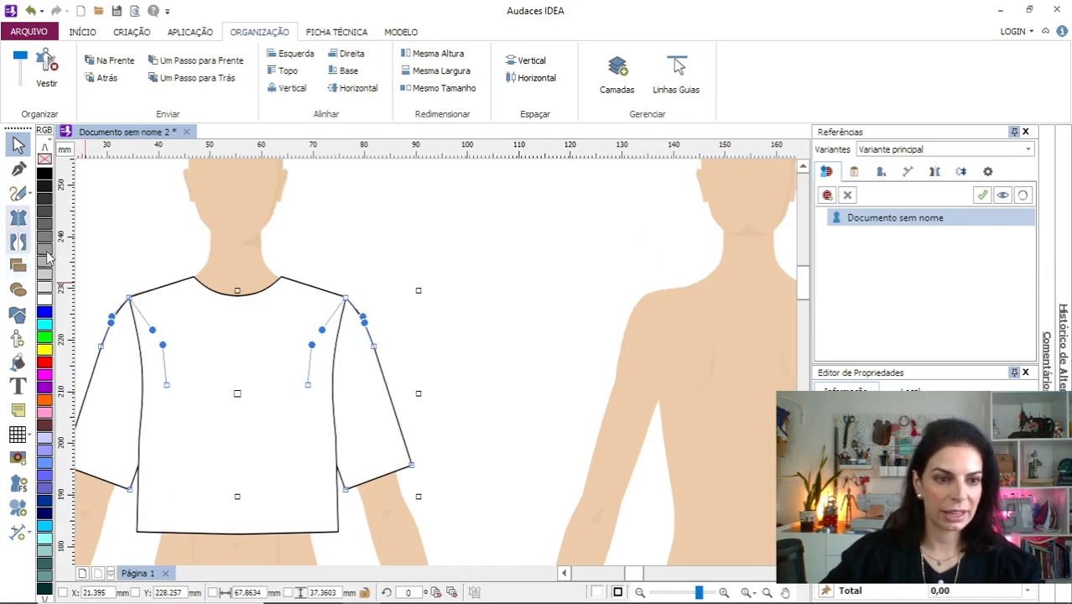
click(19, 167)
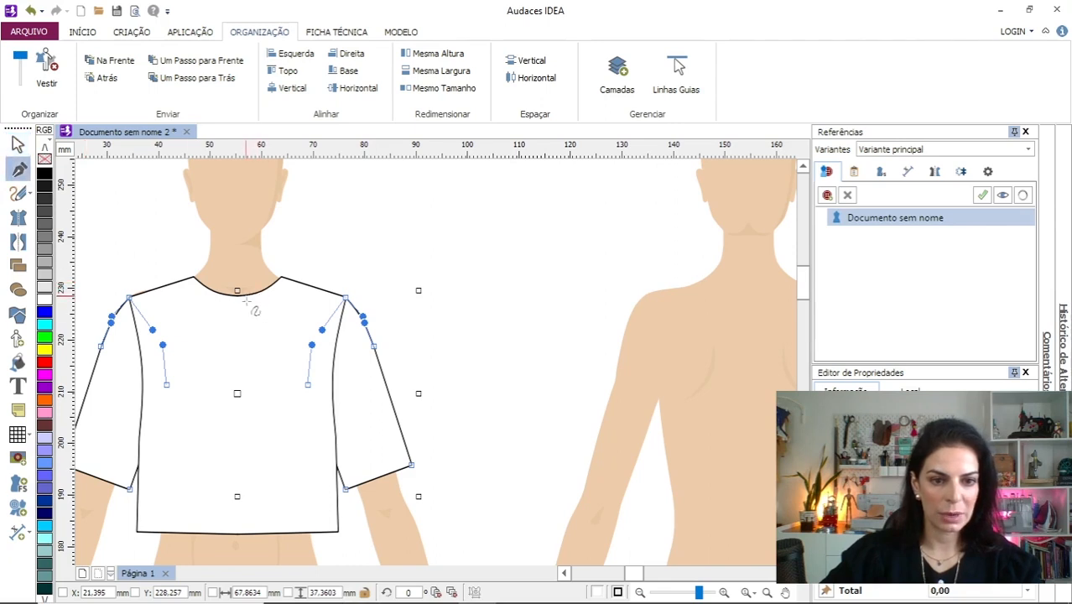
click(246, 293)
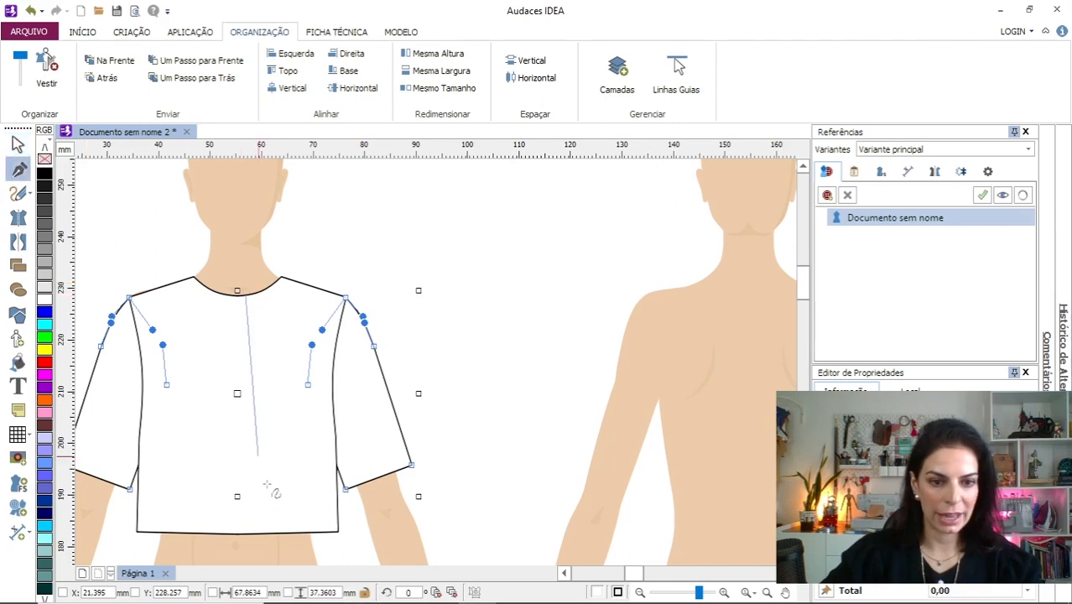
double_click(252, 535)
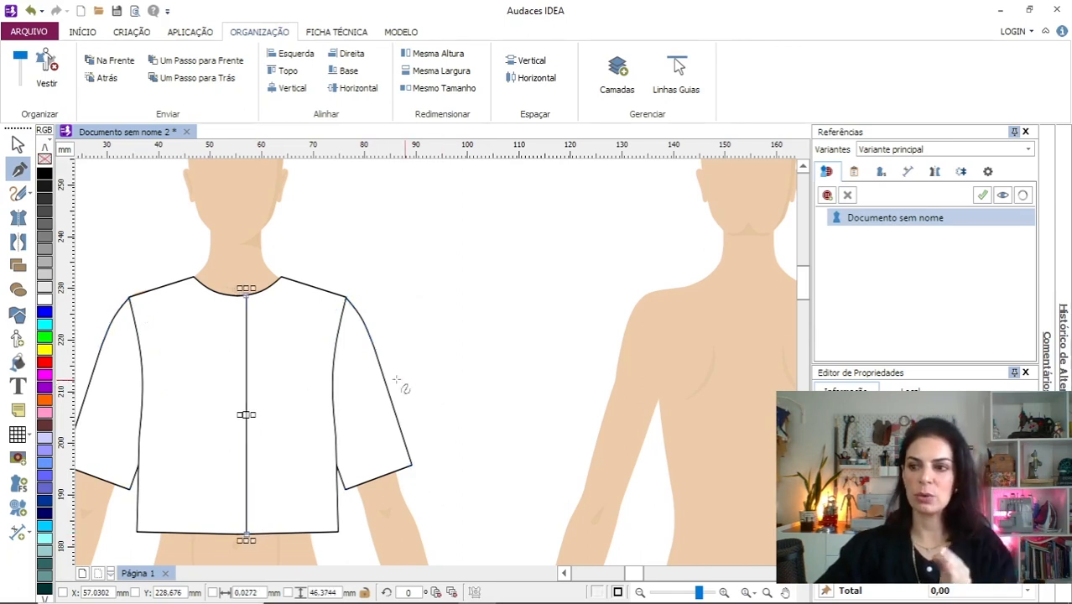
Place a parallel copy of the front opening line about 3 mm to its left.
click(18, 145)
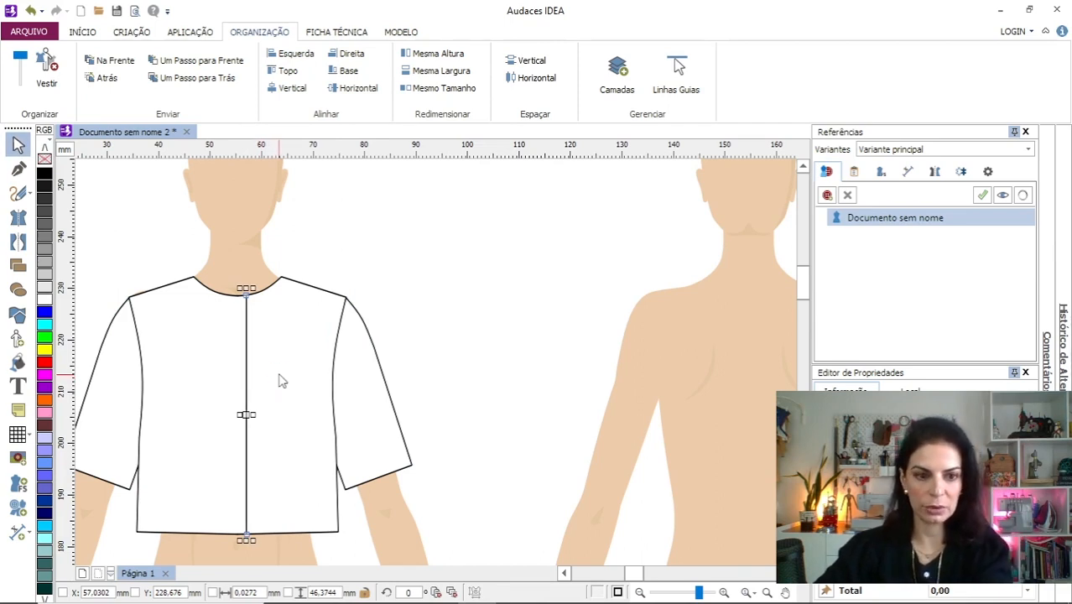
drag(278, 374, 262, 379)
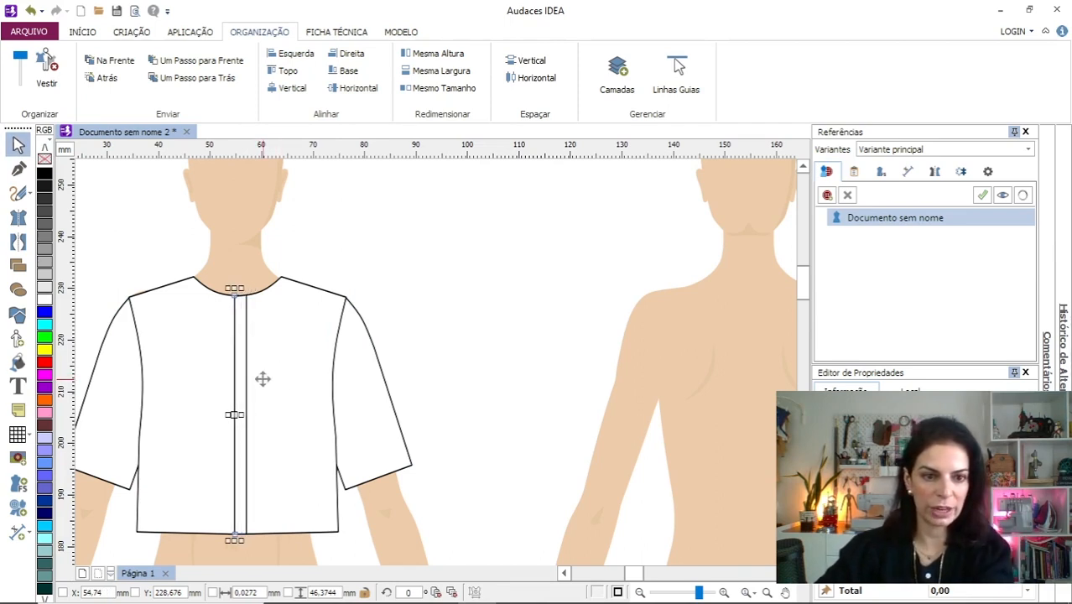
key(Left)
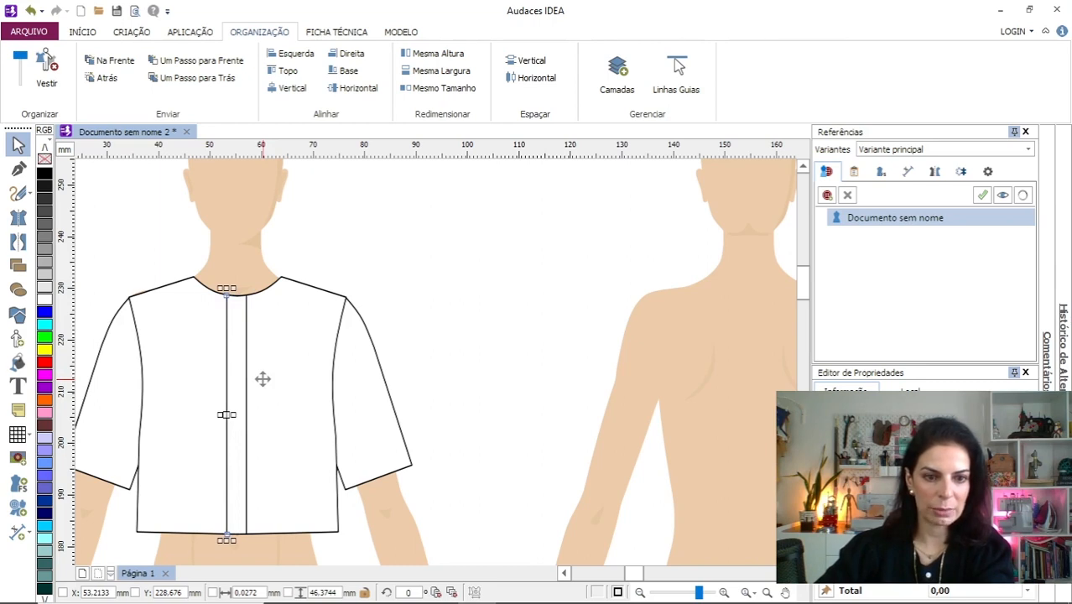
key(Right)
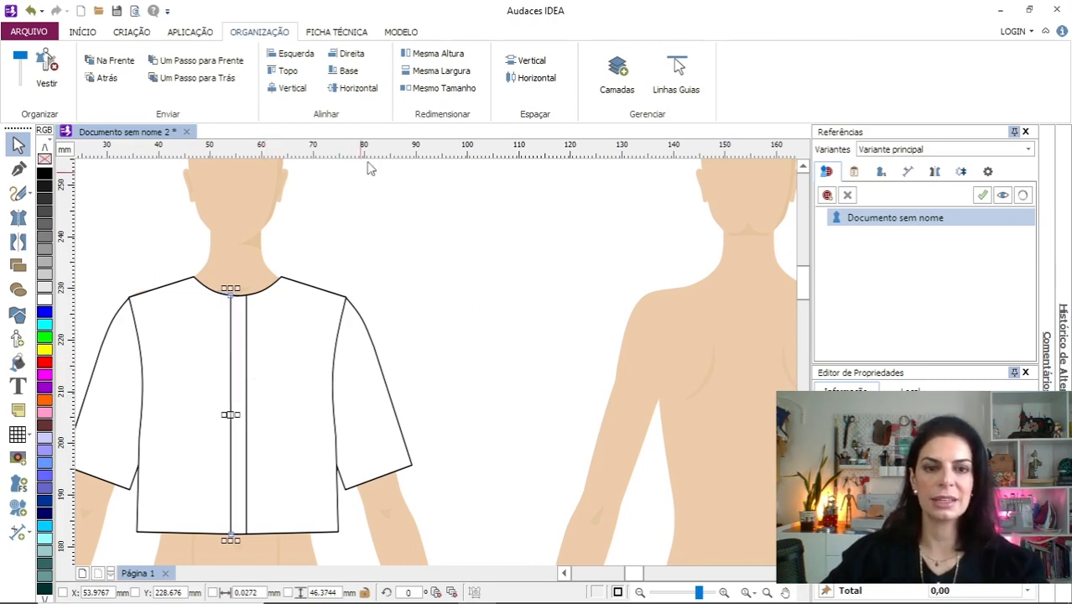
Apply the CT001 stitch pattern to the copied line and close the stitch library.
click(191, 34)
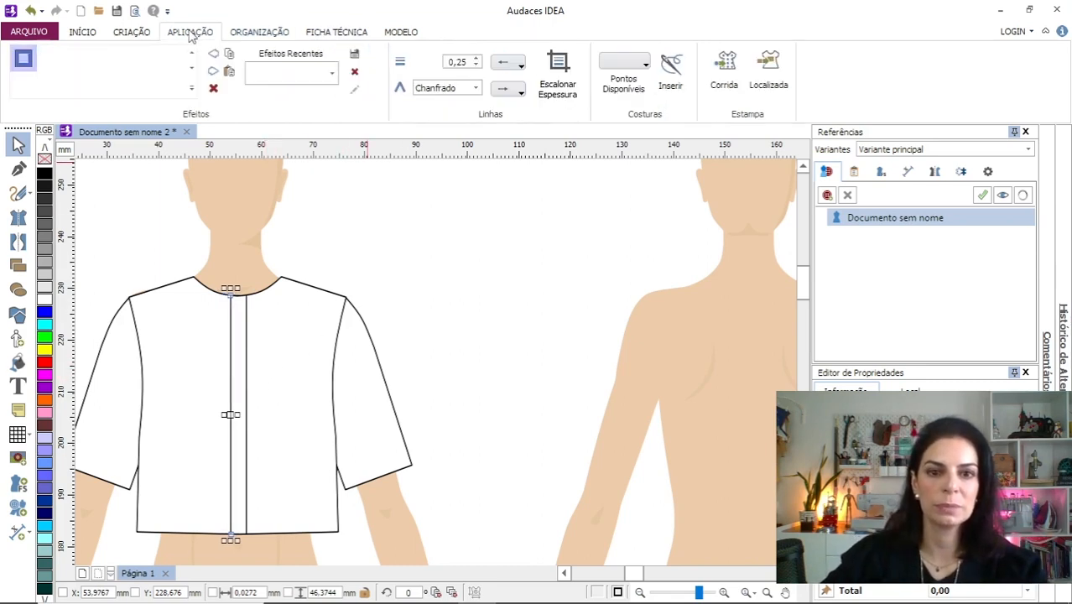
click(646, 67)
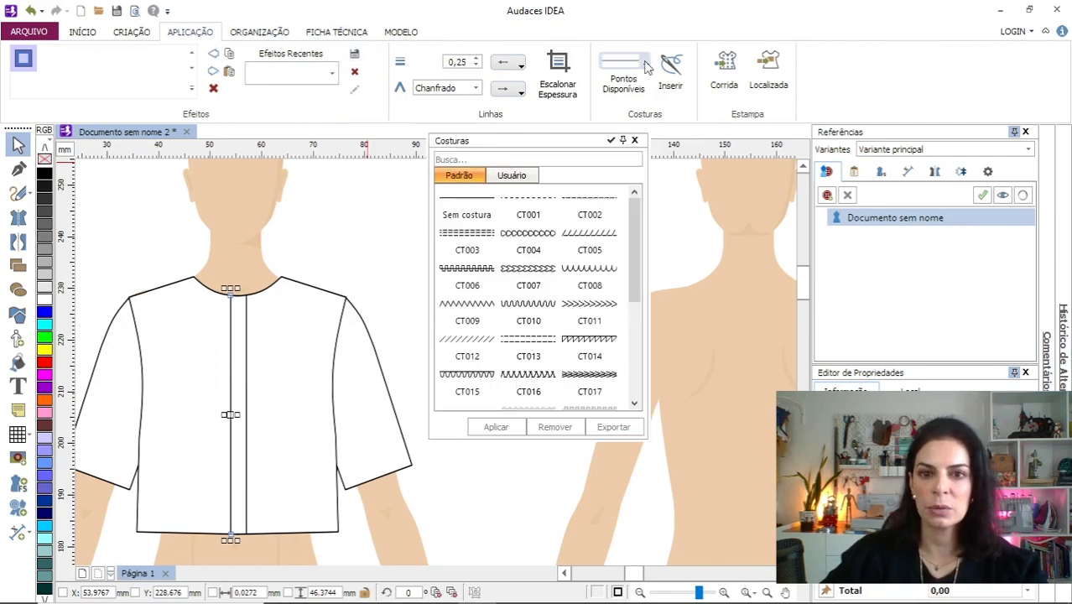
click(541, 215)
click(516, 429)
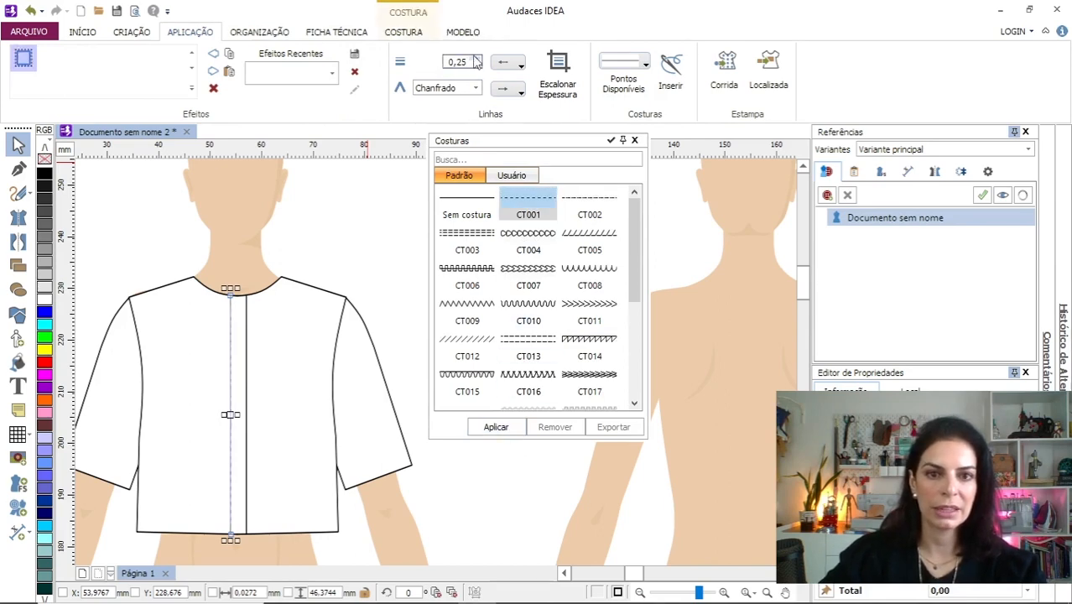
click(635, 140)
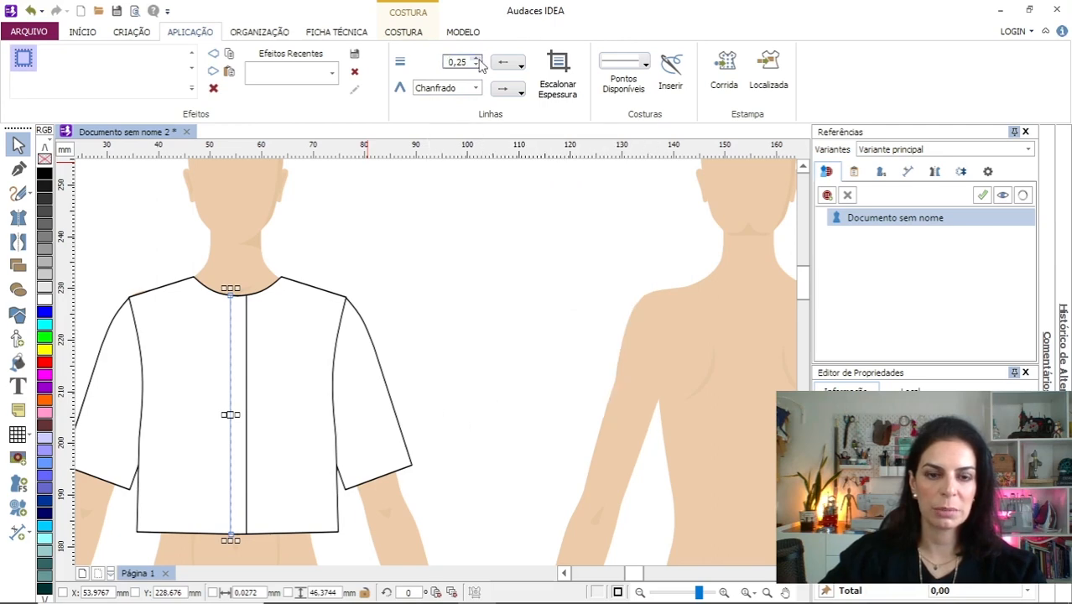
Set the stitched line's thickness to 0.25 and deselect it.
click(477, 61)
click(478, 66)
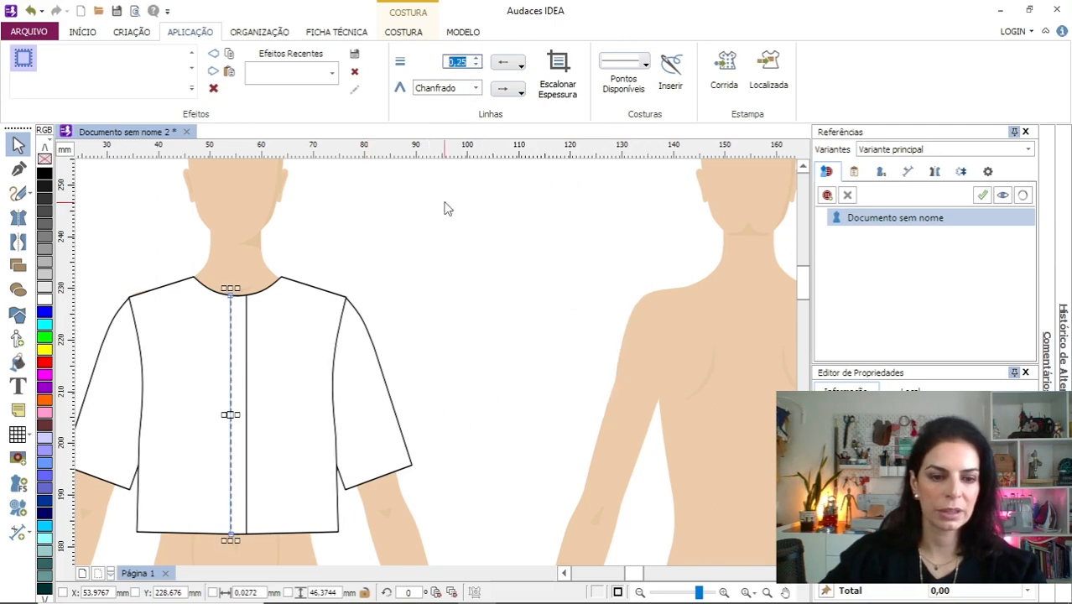
click(428, 239)
scroll(219, 352, up, 3)
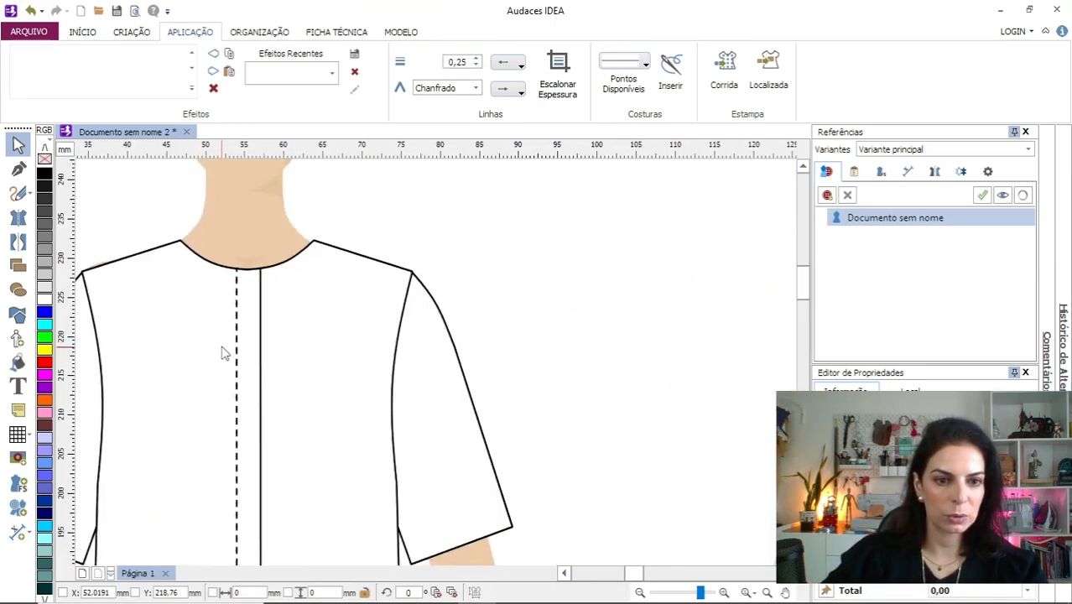
Nudge the solid front opening line left, closer to the stitching.
click(269, 279)
key(Left)
key(Left)
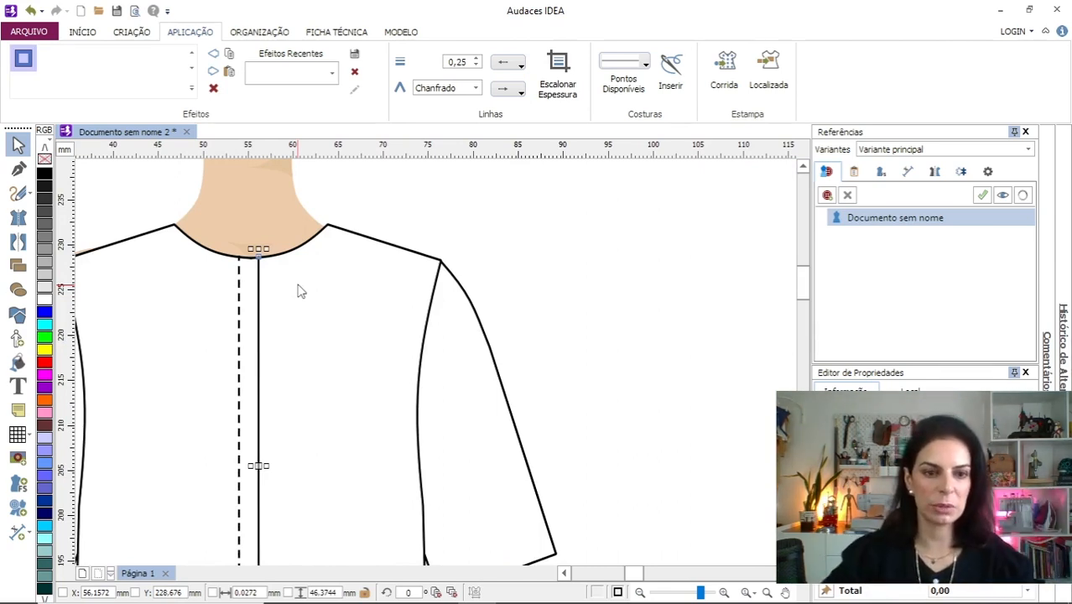
Shift the stitching and the solid line together slightly right to centre the placket, and deselect them.
click(241, 315)
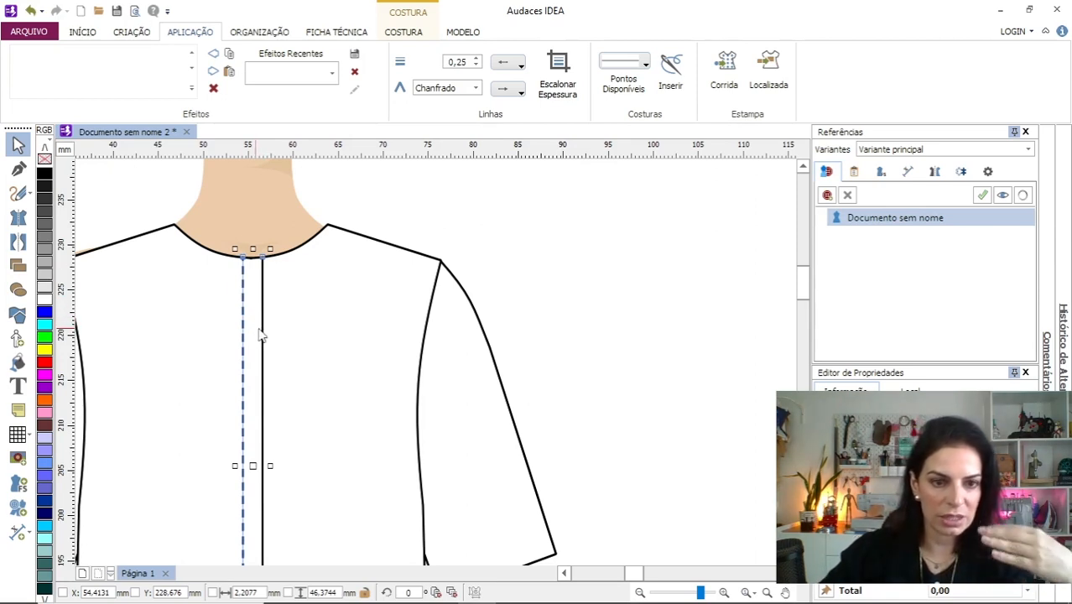
click(599, 250)
scroll(320, 368, down, 3)
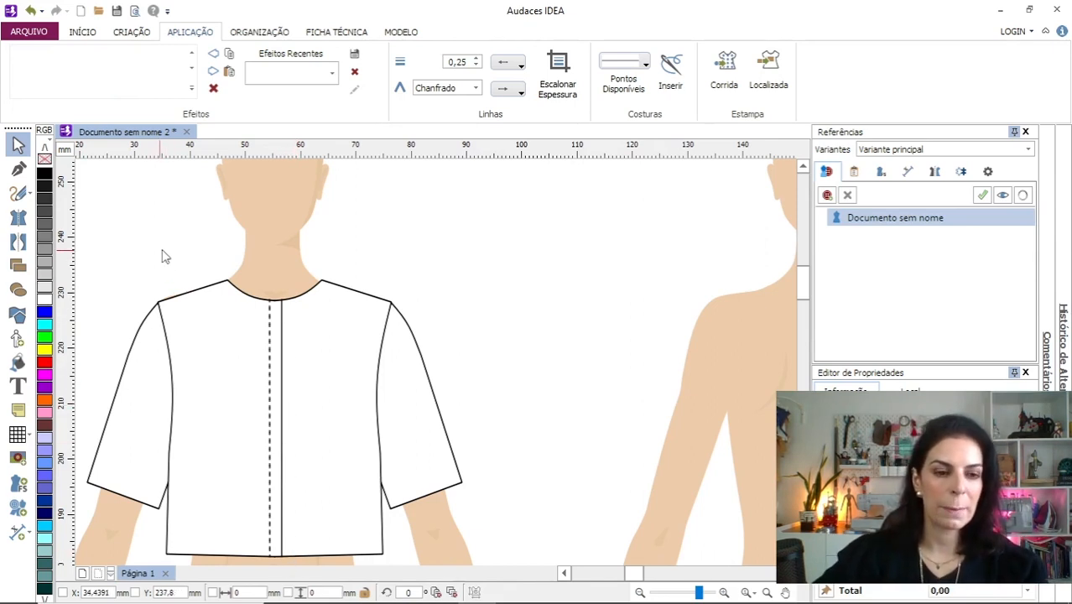
scroll(285, 374, up, 1)
scroll(285, 374, down, 1)
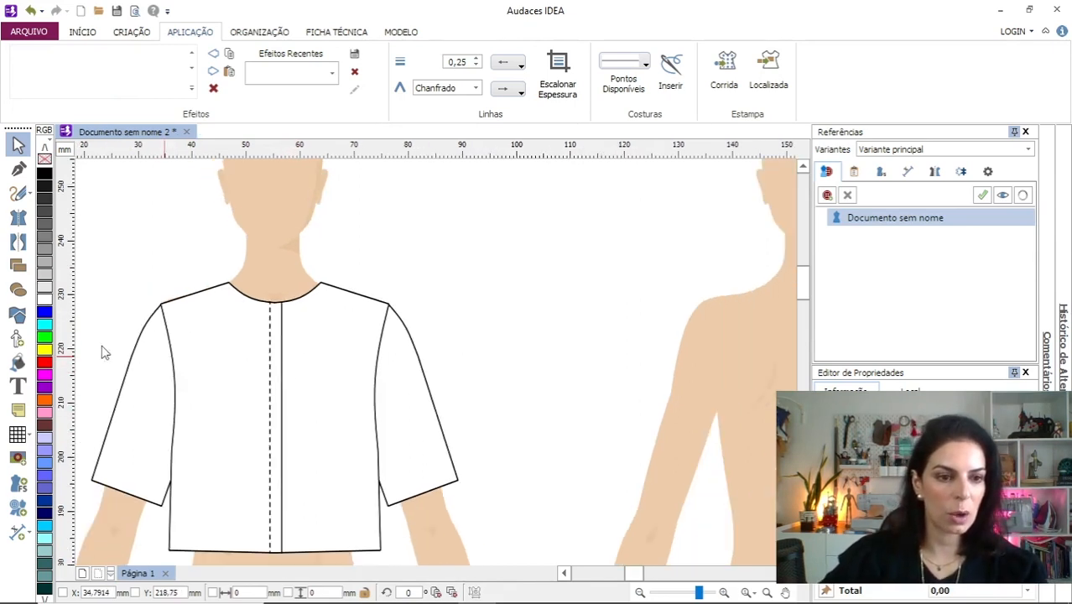
Insert the custom button shape FP029 at about 4.7 by 3.1 mm in the empty area beside the neck.
click(18, 315)
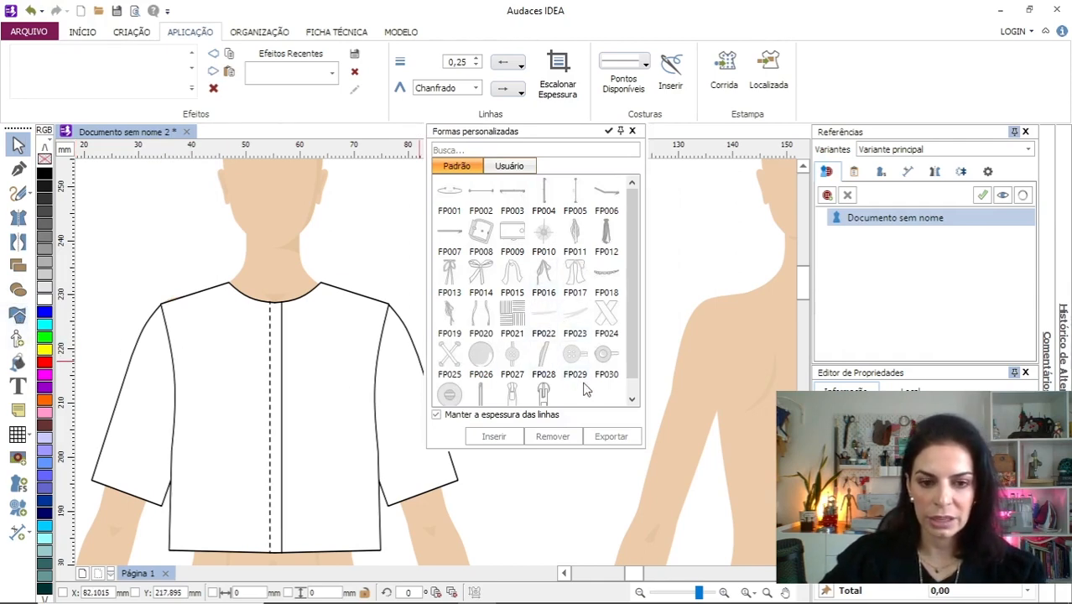
scroll(537, 307, down, 1)
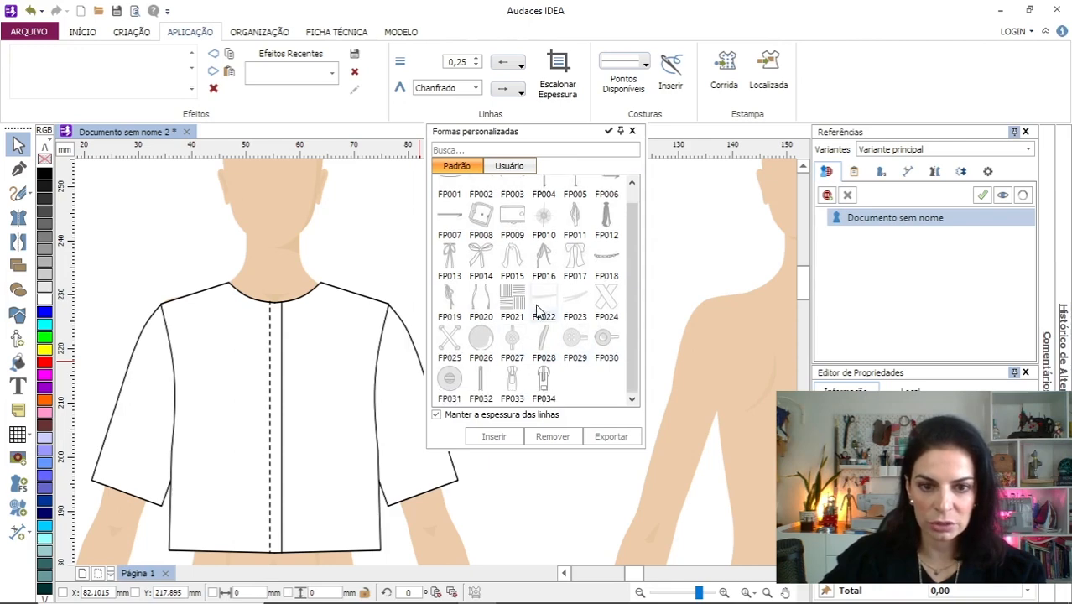
scroll(538, 312, up, 1)
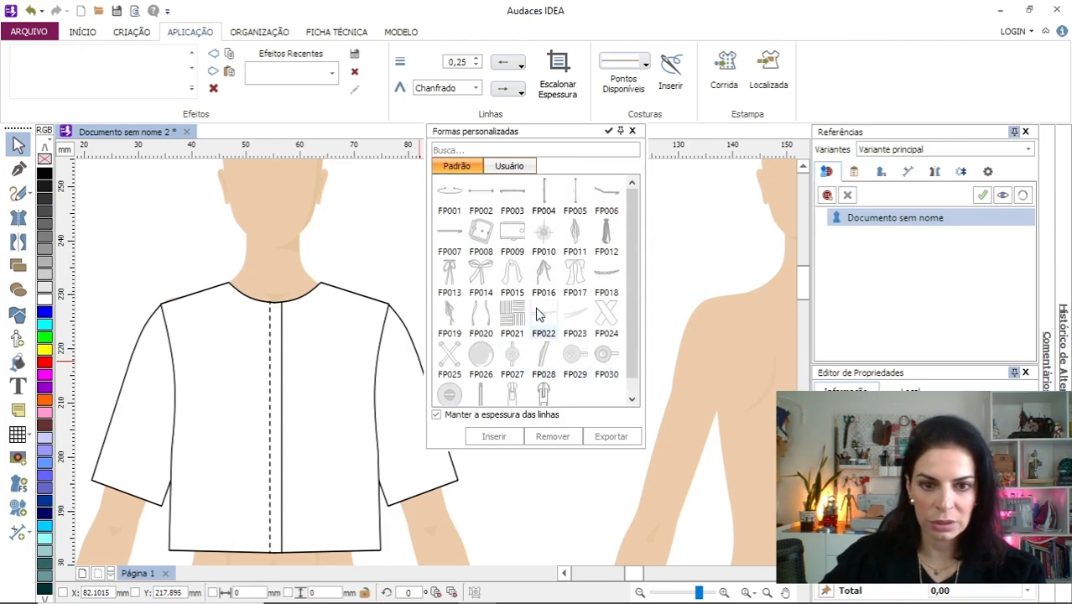
click(580, 356)
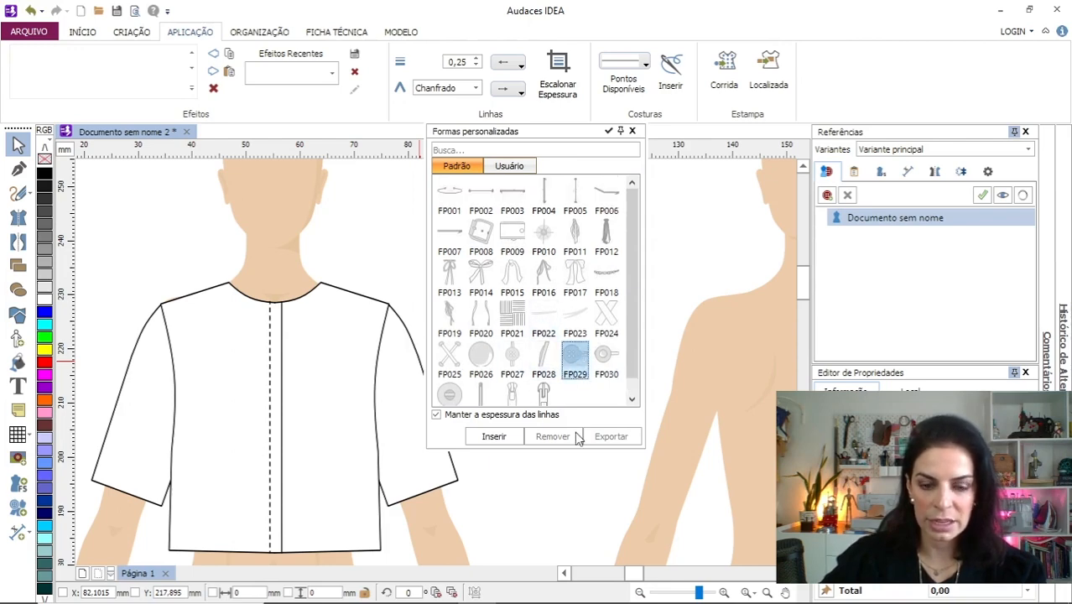
click(495, 437)
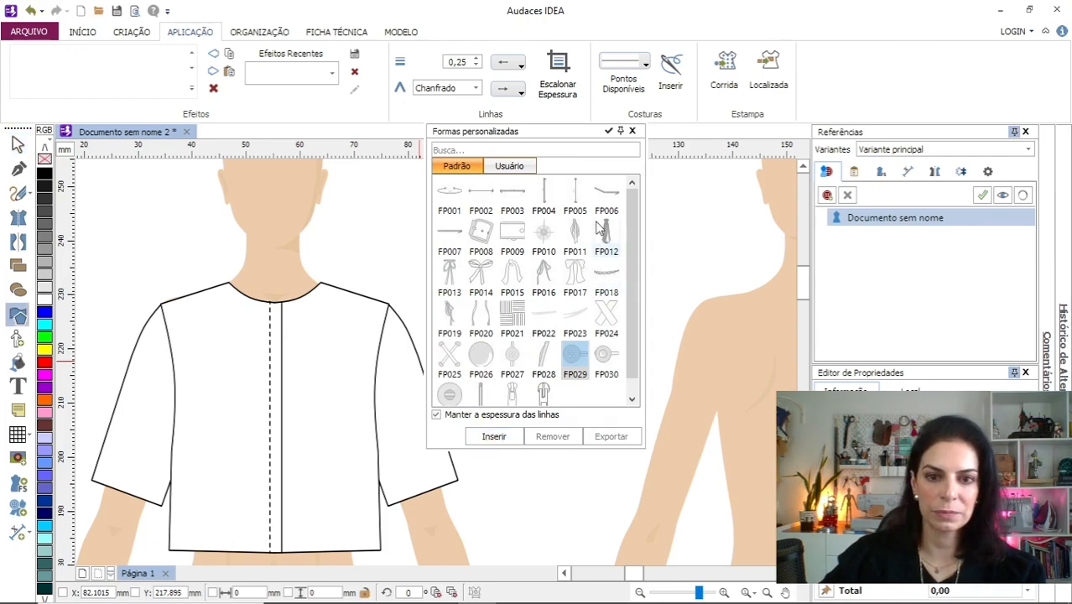
drag(562, 134, 709, 184)
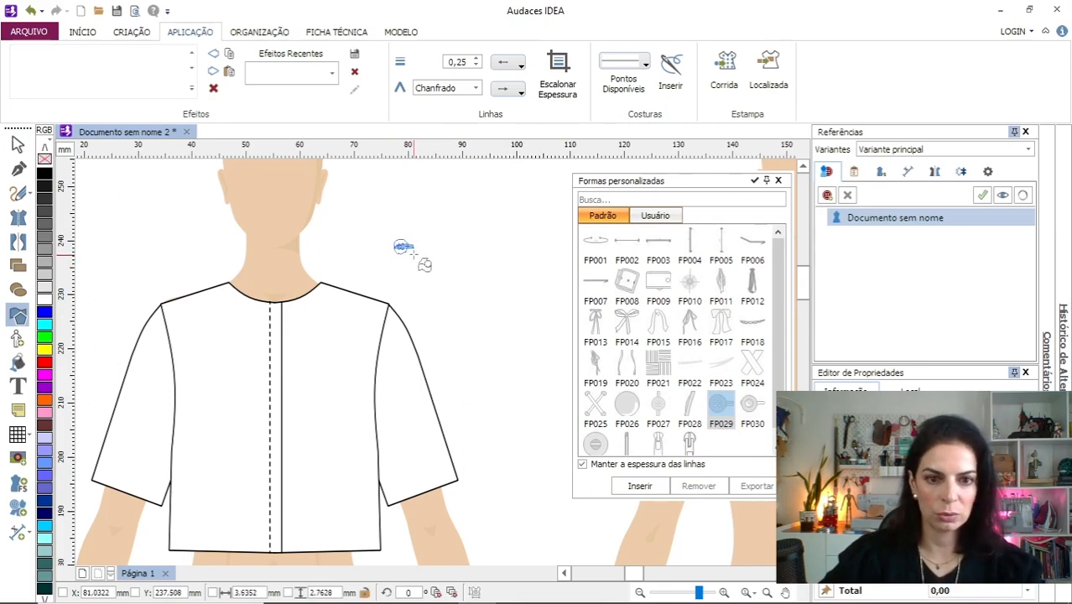
drag(411, 253, 425, 261)
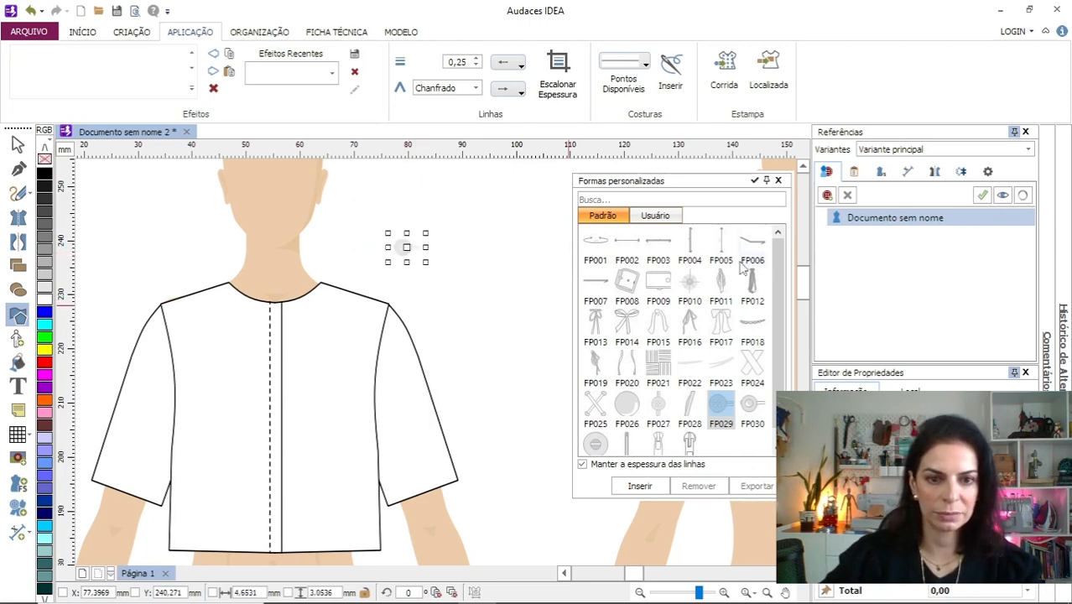
click(779, 181)
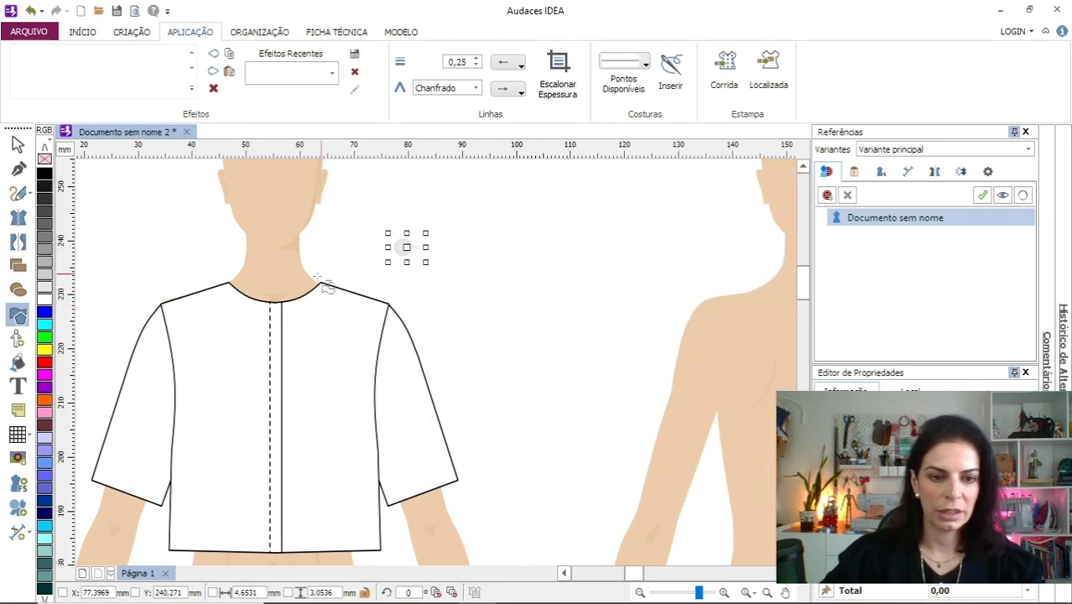
Move the button onto the placket just below the neckline.
click(18, 145)
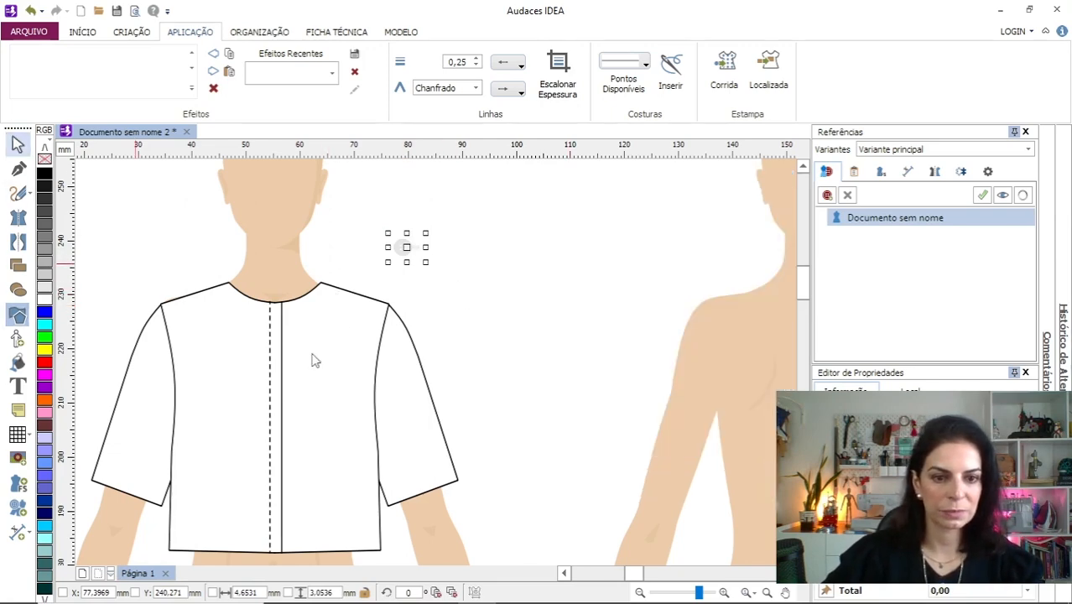
scroll(358, 377, up, 3)
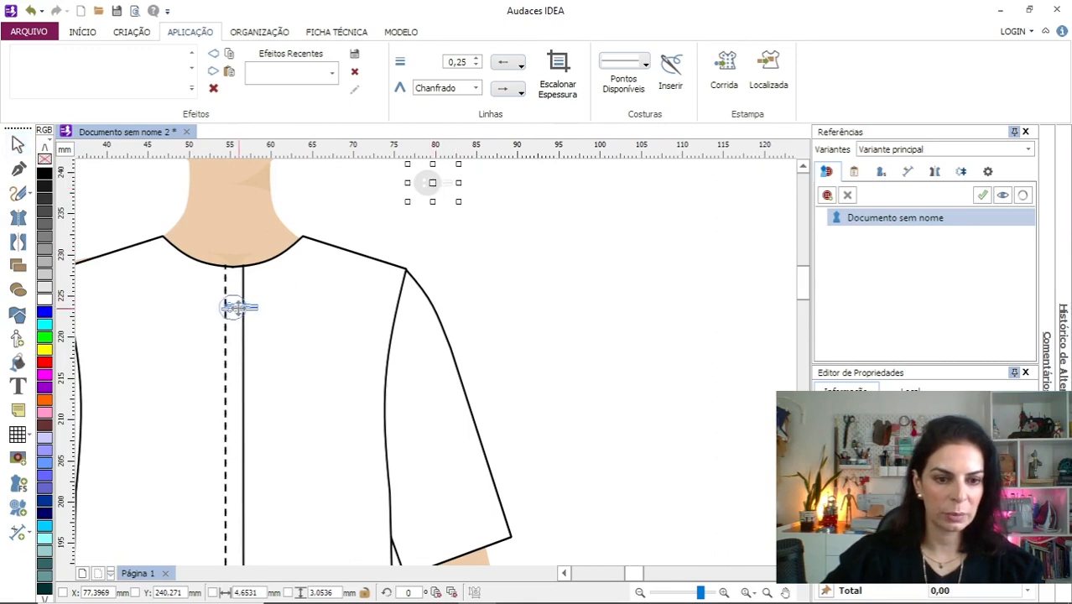
drag(238, 307, 239, 307)
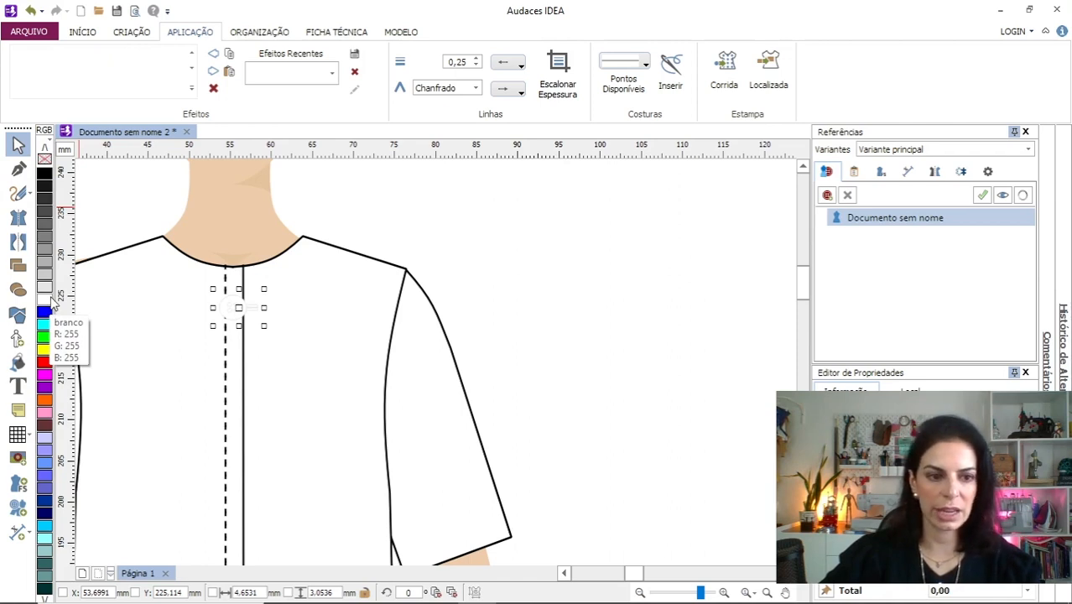
Give the button a white fill and black outlines with a line thickness of 0.25.
click(45, 178)
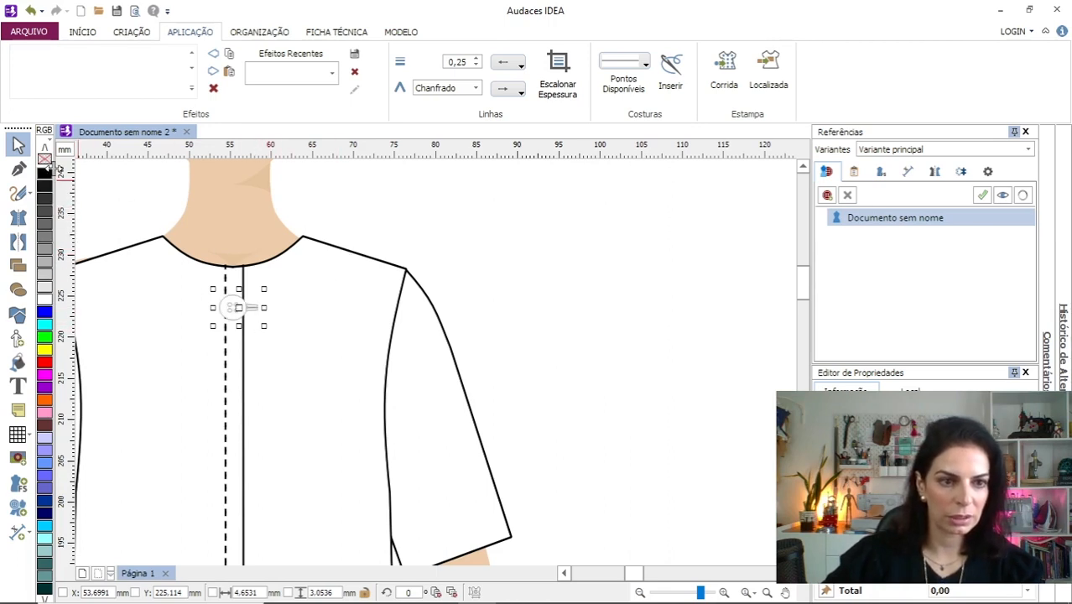
click(477, 61)
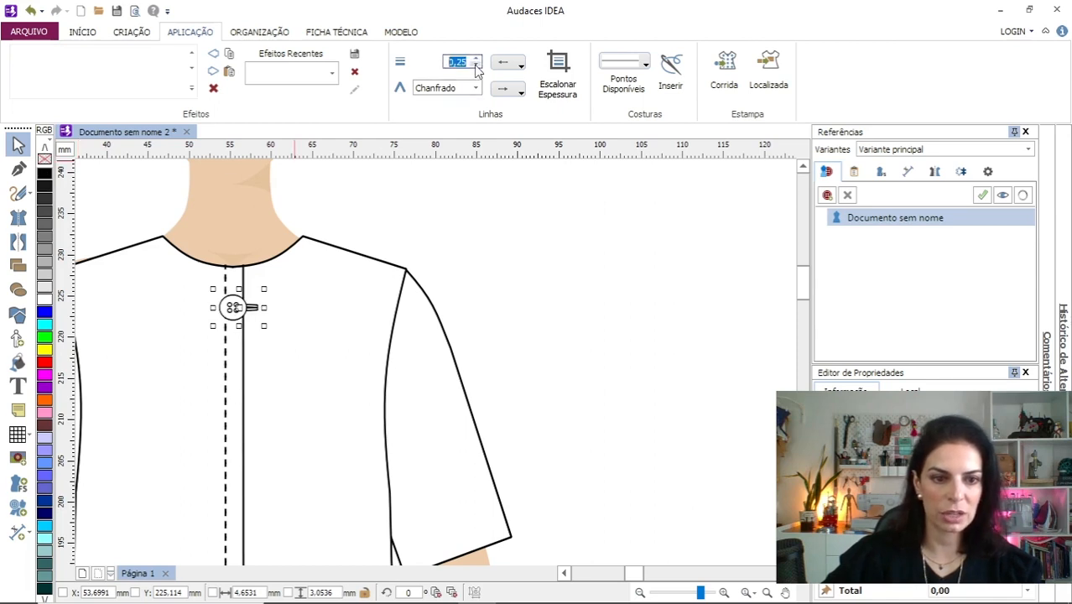
click(548, 257)
click(237, 311)
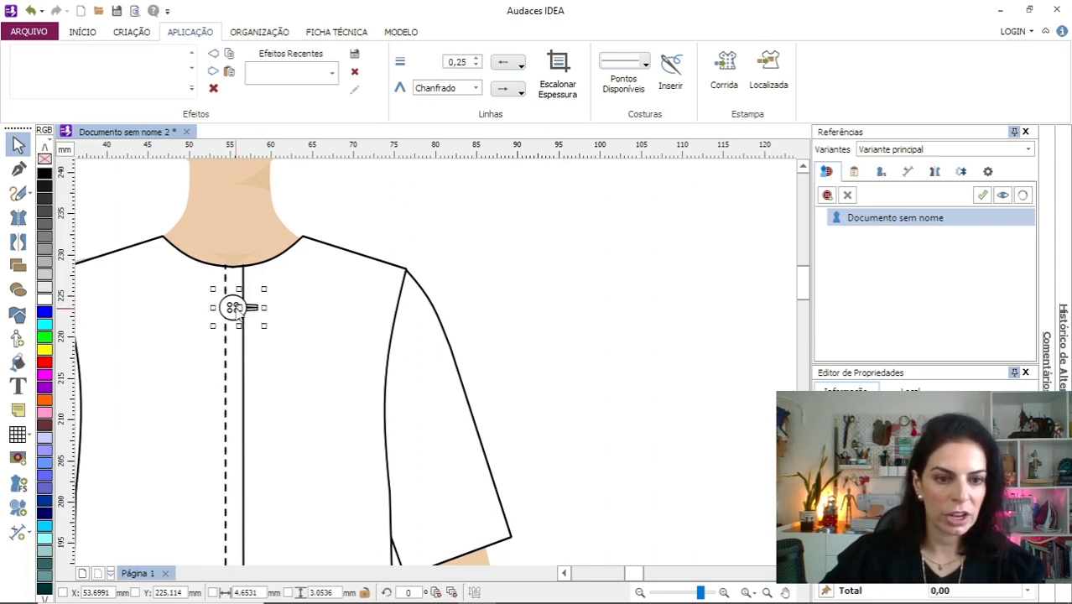
right_click(239, 312)
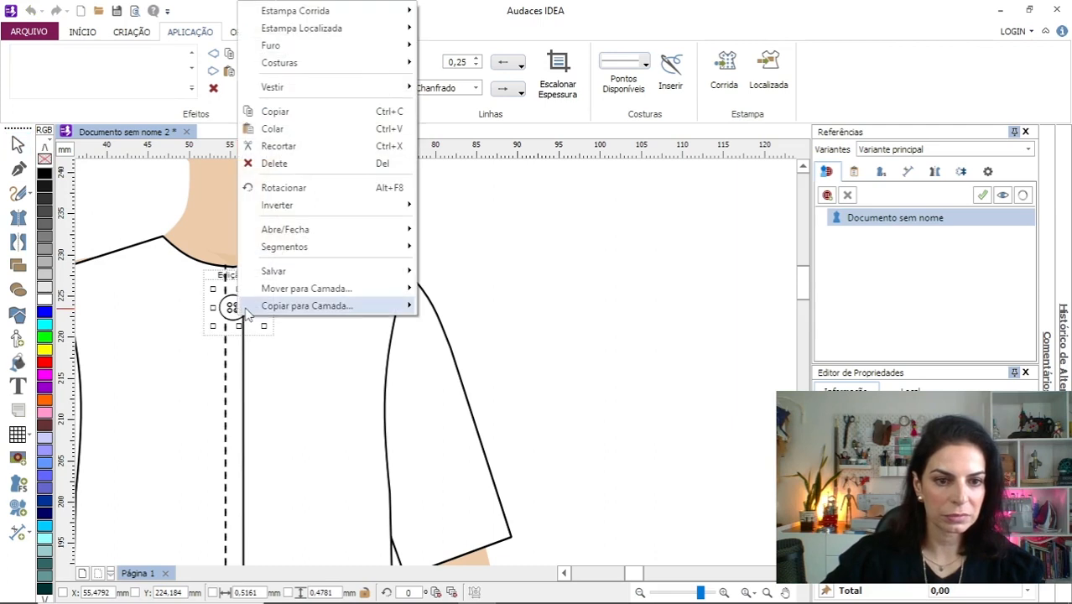
click(536, 236)
click(242, 324)
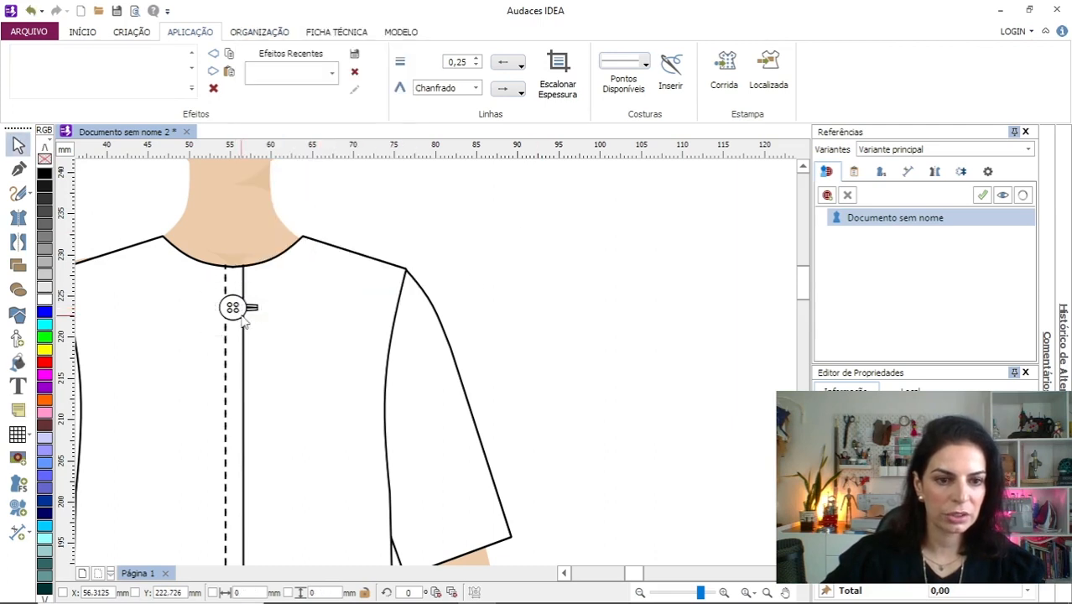
Rotate the whole button group about 90.75° so its buttonhole points up toward the neckline.
click(242, 315)
right_click(242, 320)
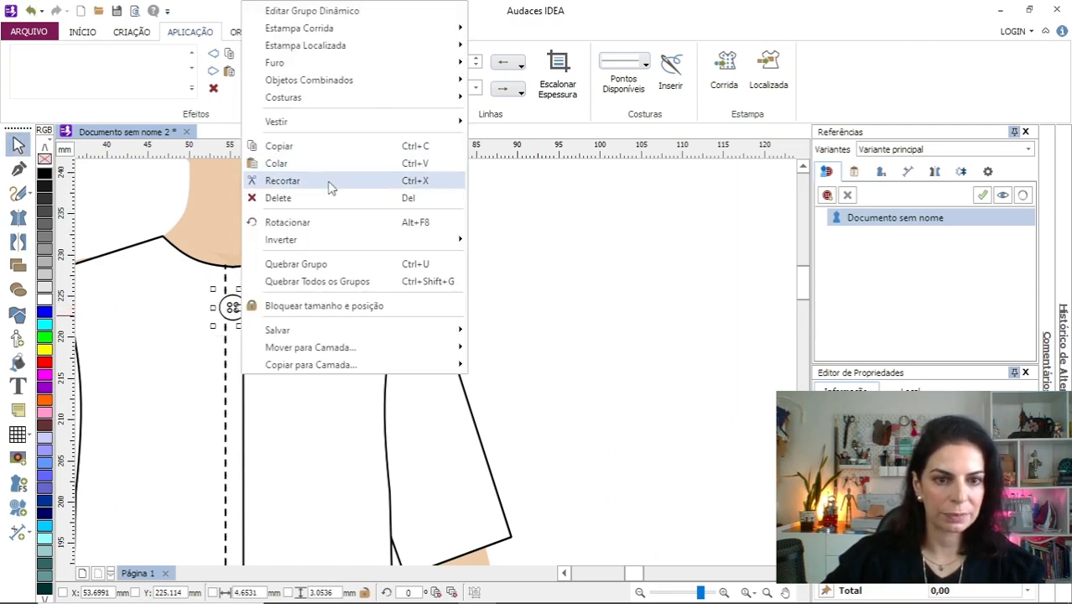
click(287, 223)
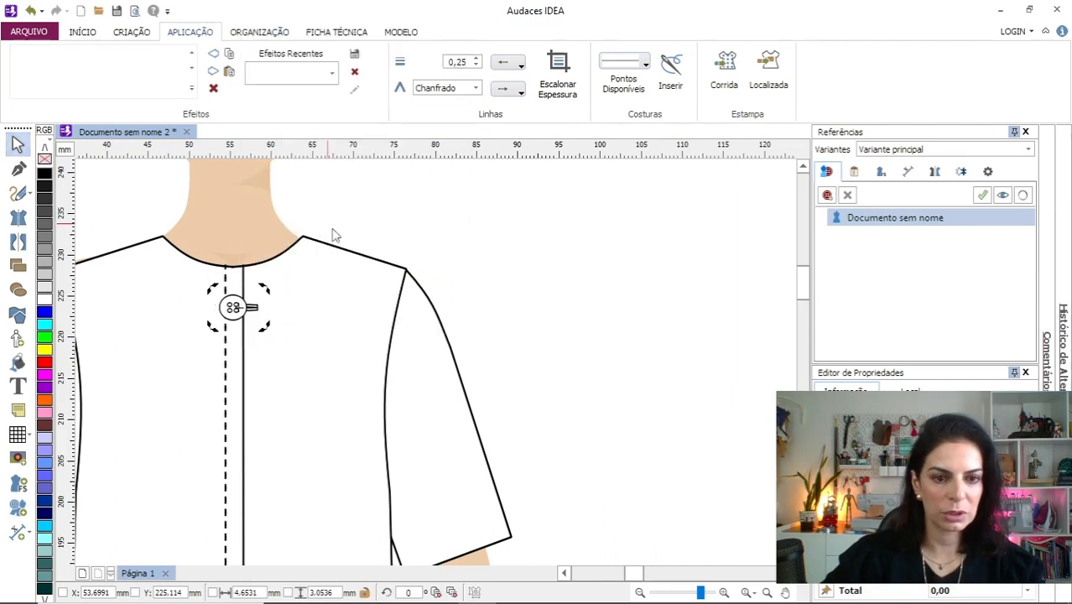
drag(264, 327, 266, 266)
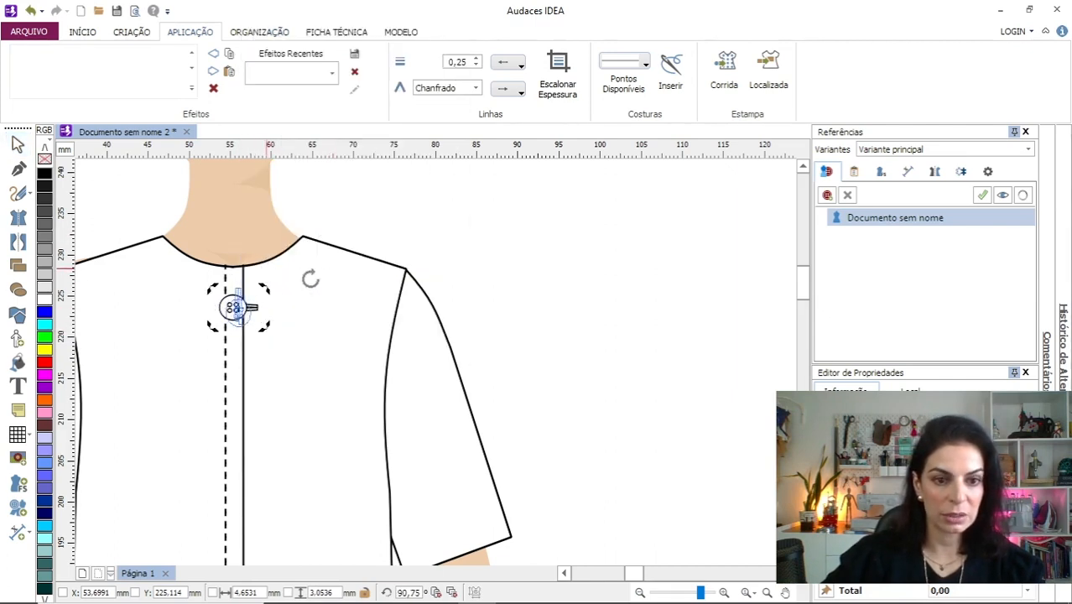
Shrink the button to about 1.4 by 1.9 mm and fit it between the placket lines just below the neckline.
scroll(231, 316, down, 2)
scroll(234, 317, up, 5)
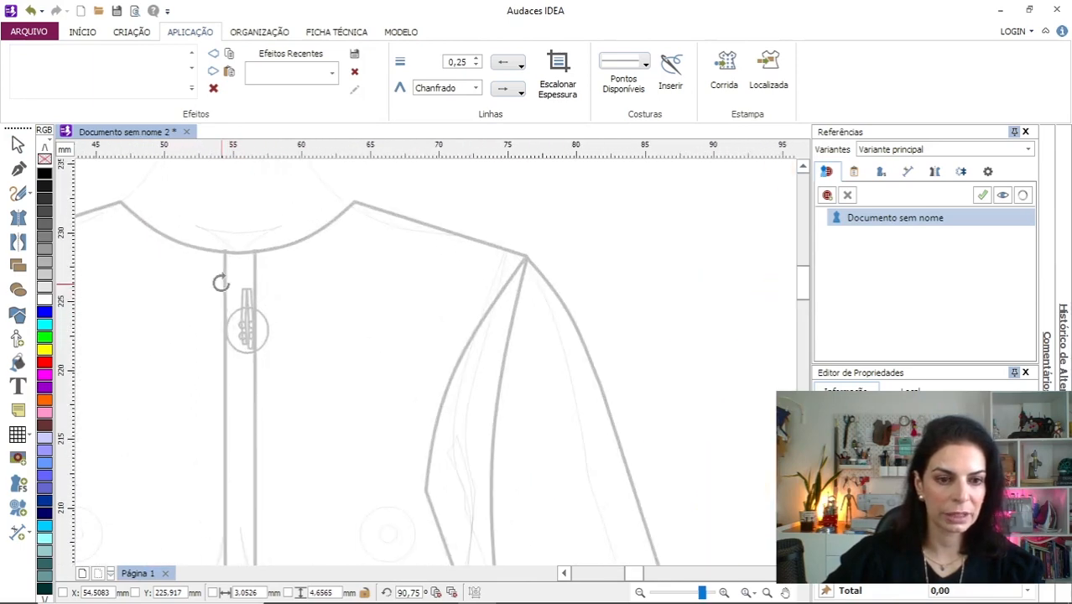
click(305, 363)
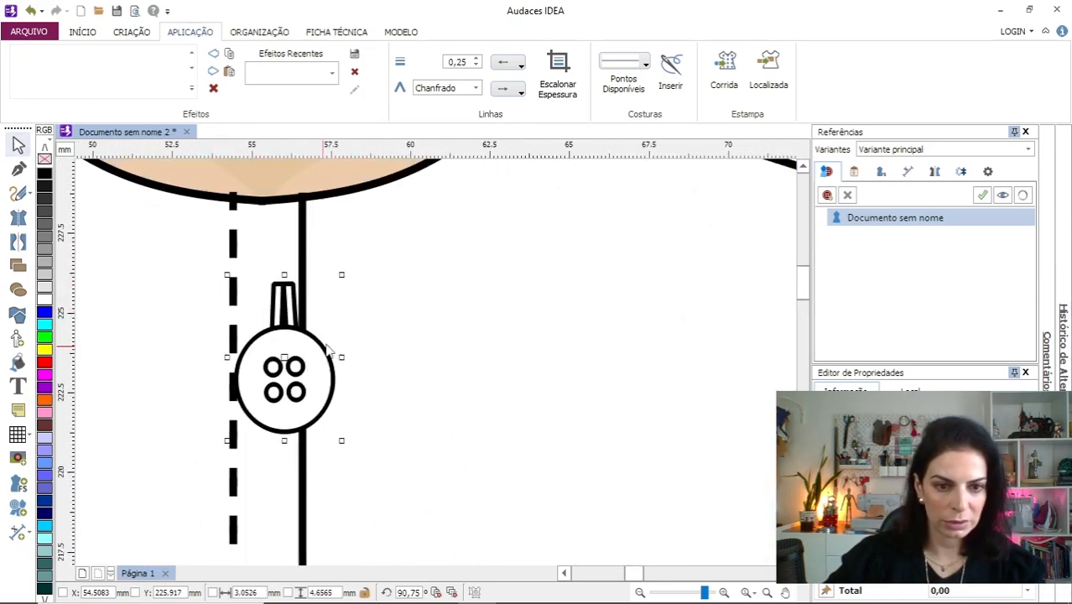
mouse_move(284, 277)
mouse_down()
mouse_move(310, 332)
mouse_move(267, 411)
mouse_move(267, 266)
mouse_up()
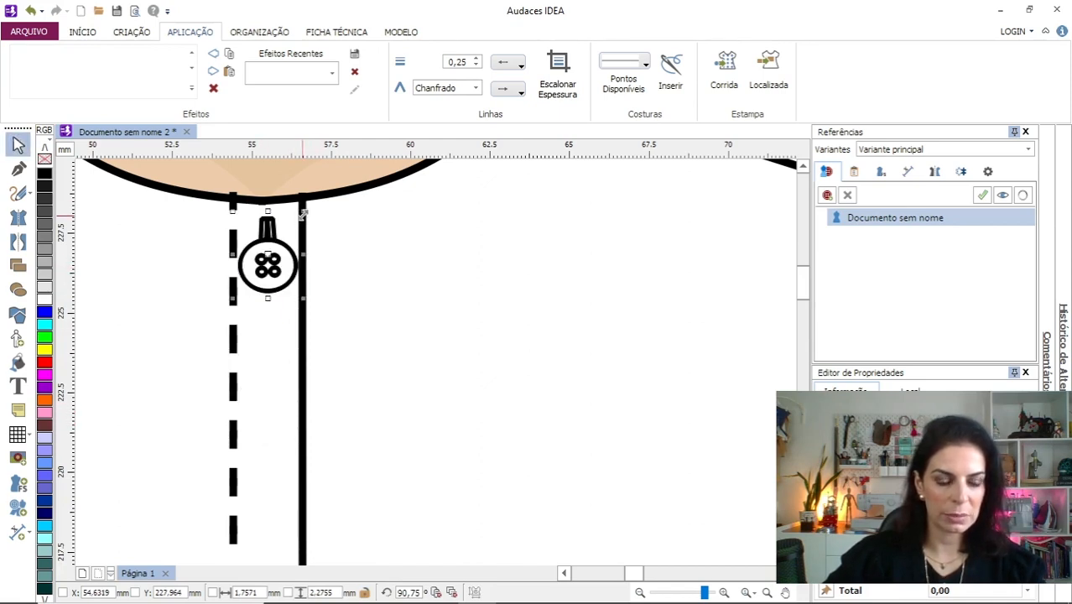
drag(302, 214, 295, 244)
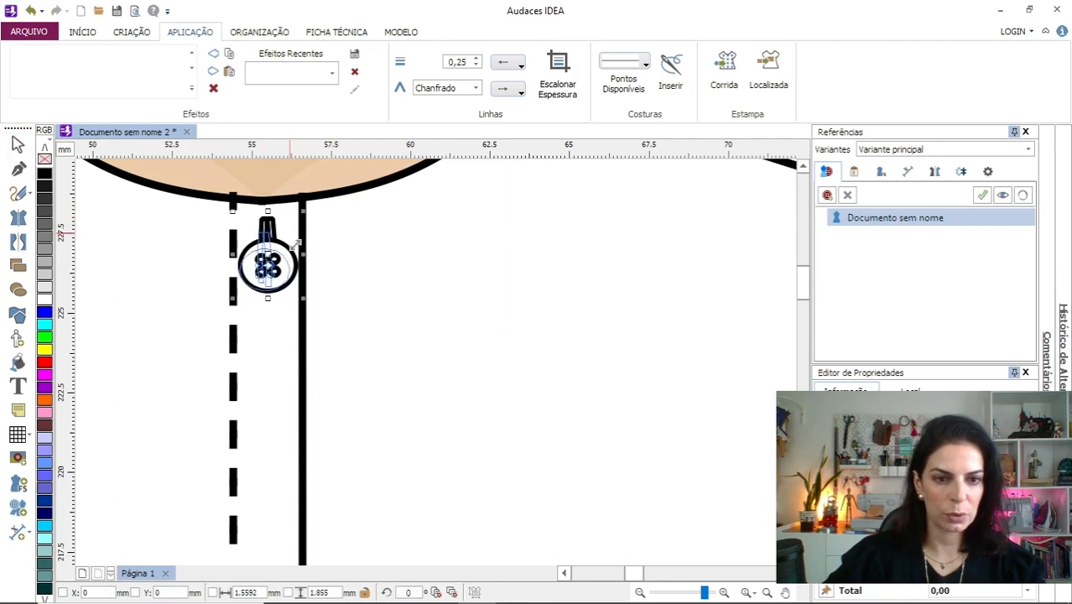
drag(276, 306, 273, 303)
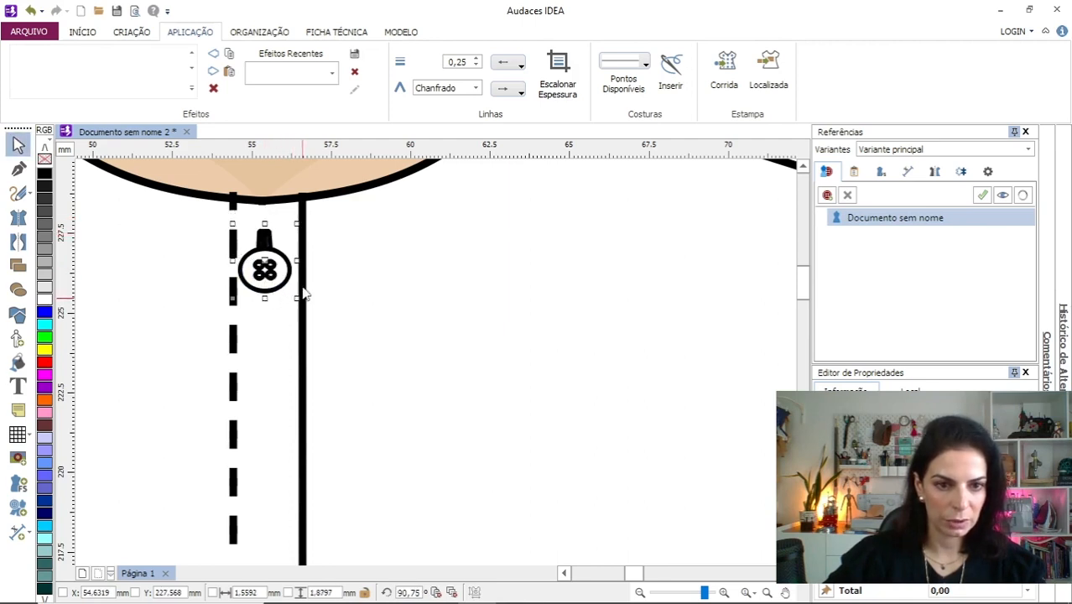
mouse_move(296, 262)
mouse_down()
mouse_move(302, 270)
mouse_move(287, 265)
mouse_up()
Place two copies of the button below the first one along the upper half of the placket.
scroll(273, 382, down, 2)
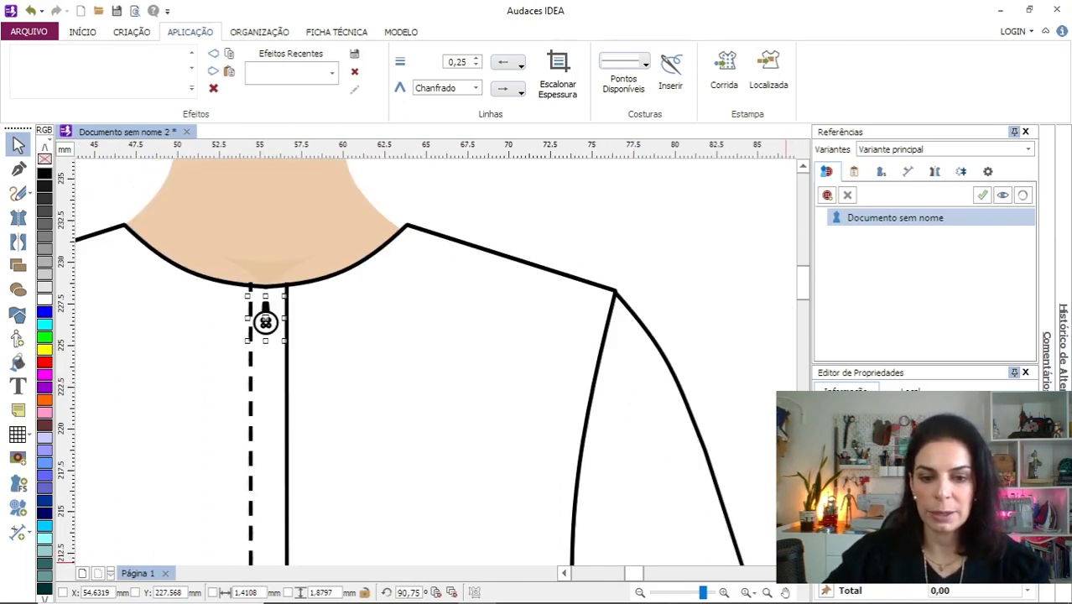
scroll(419, 360, down, 3)
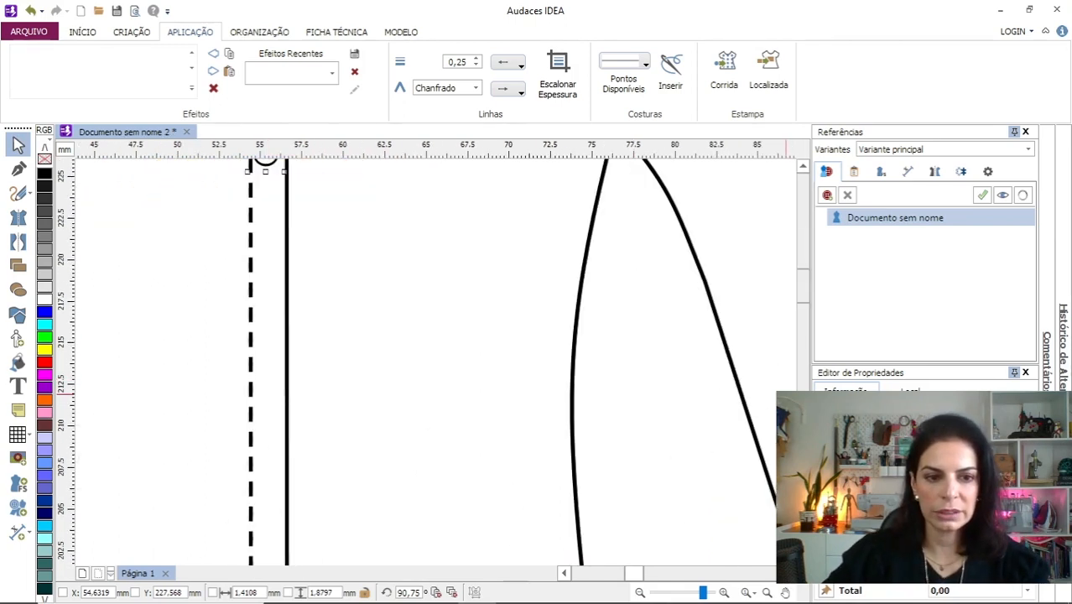
scroll(428, 419, down, 1)
scroll(451, 432, down, 1)
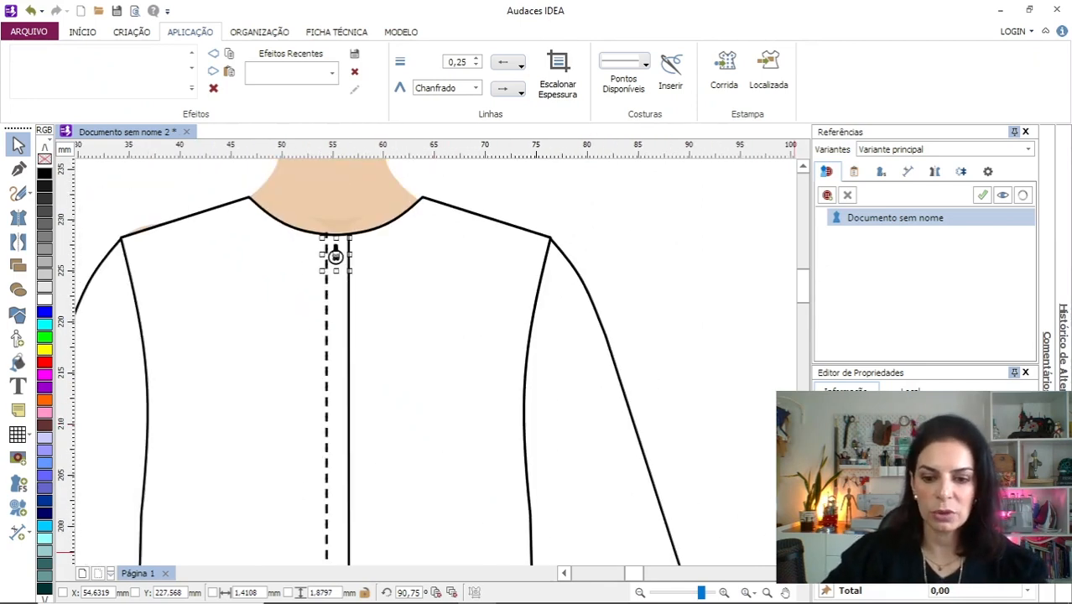
scroll(410, 361, down, 1)
click(803, 557)
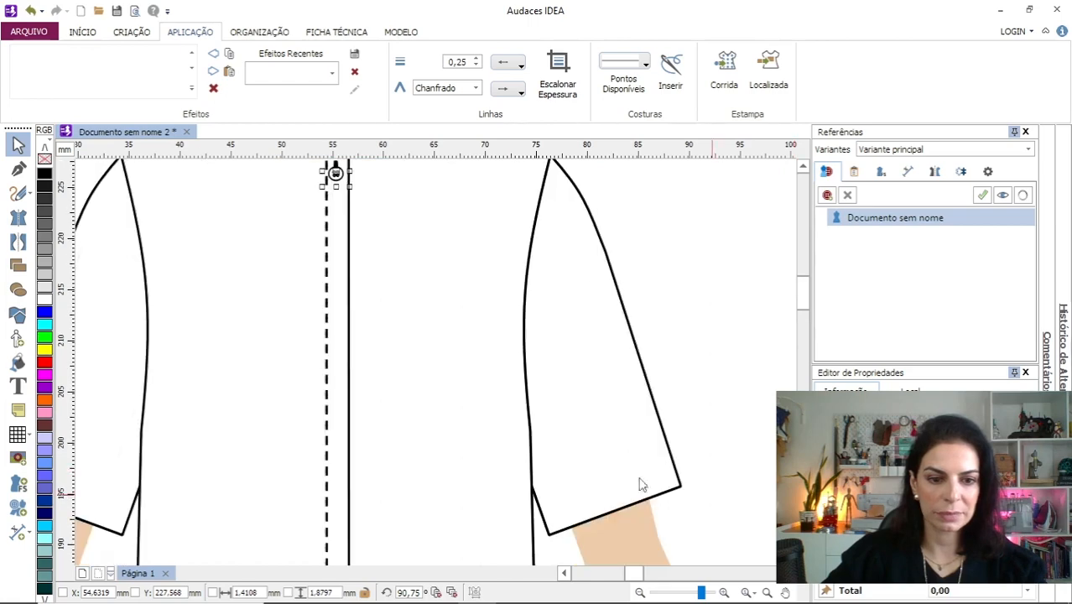
scroll(433, 443, down, 1)
scroll(443, 439, down, 1)
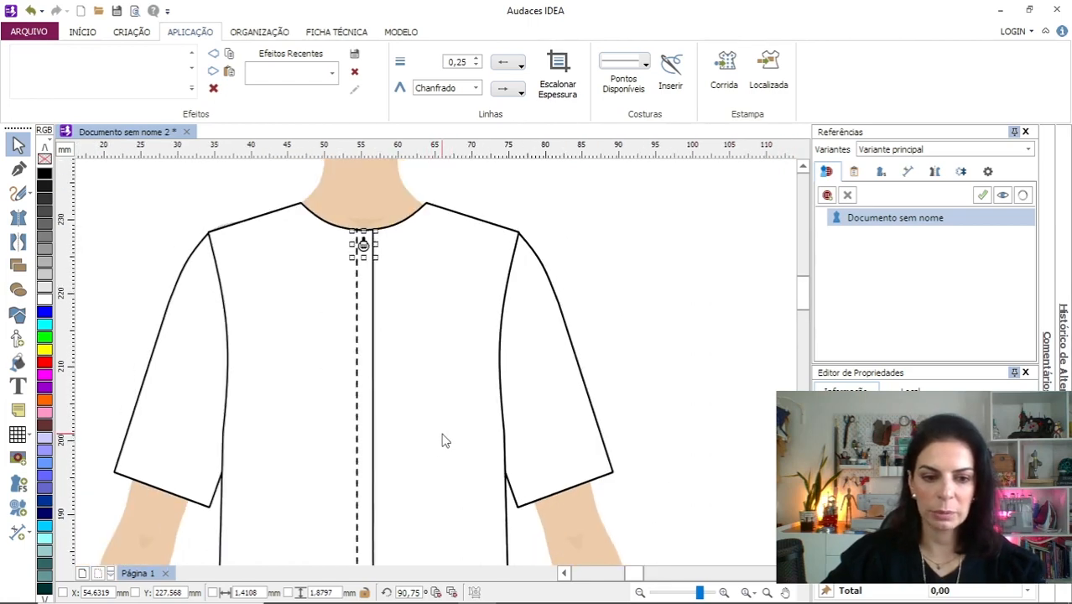
scroll(444, 440, down, 1)
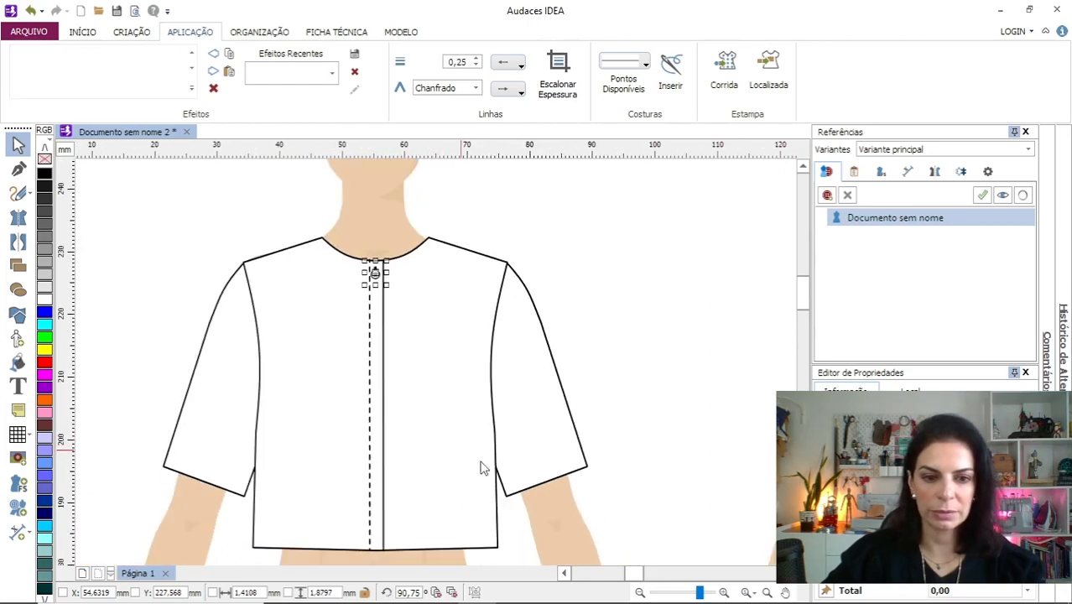
click(787, 573)
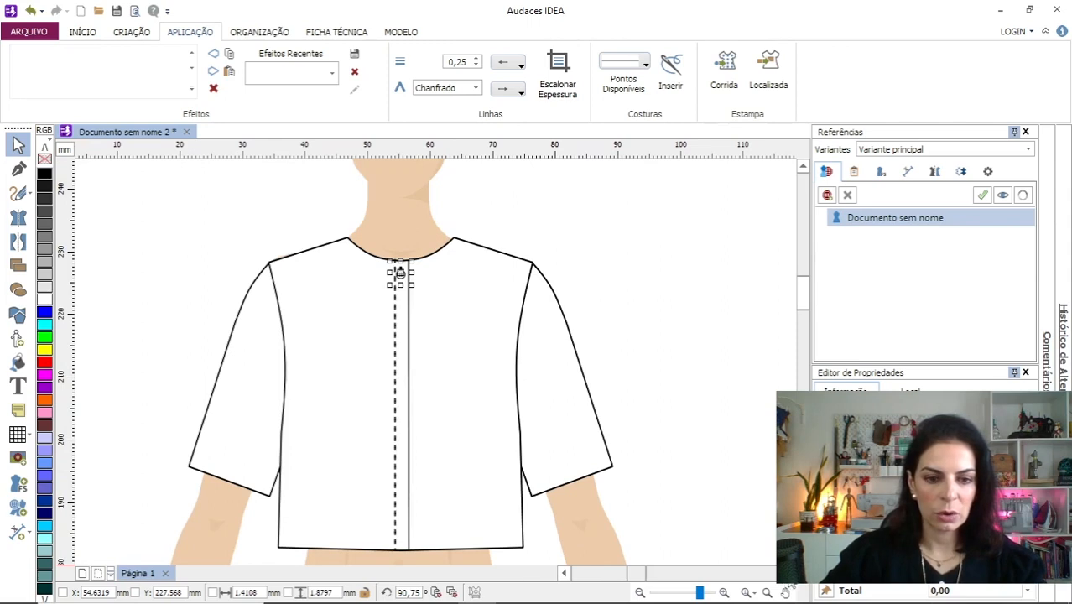
click(788, 574)
click(788, 573)
click(788, 573)
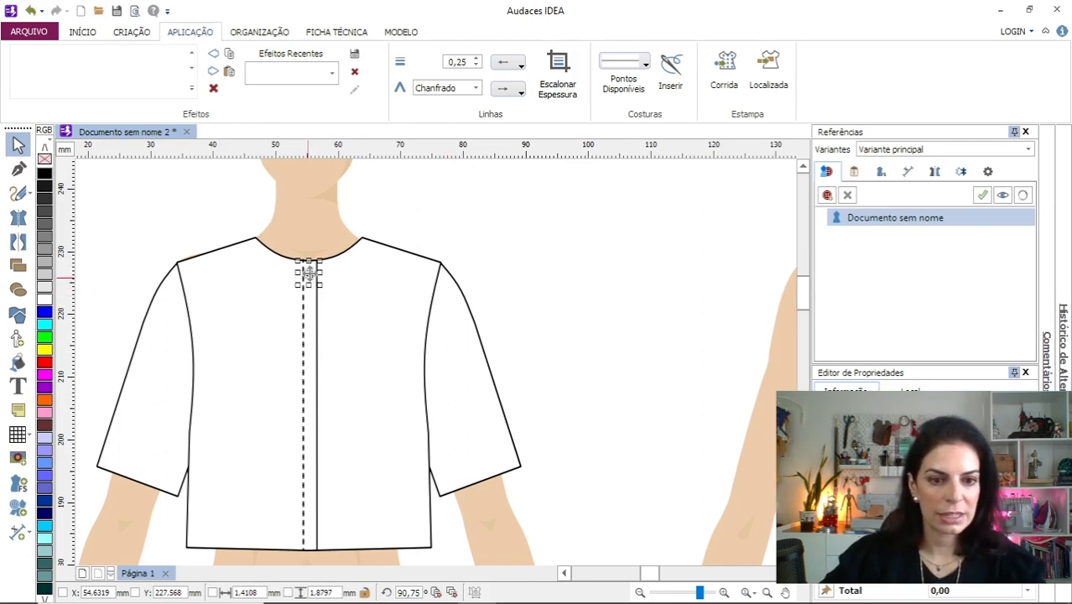
drag(307, 277, 308, 320)
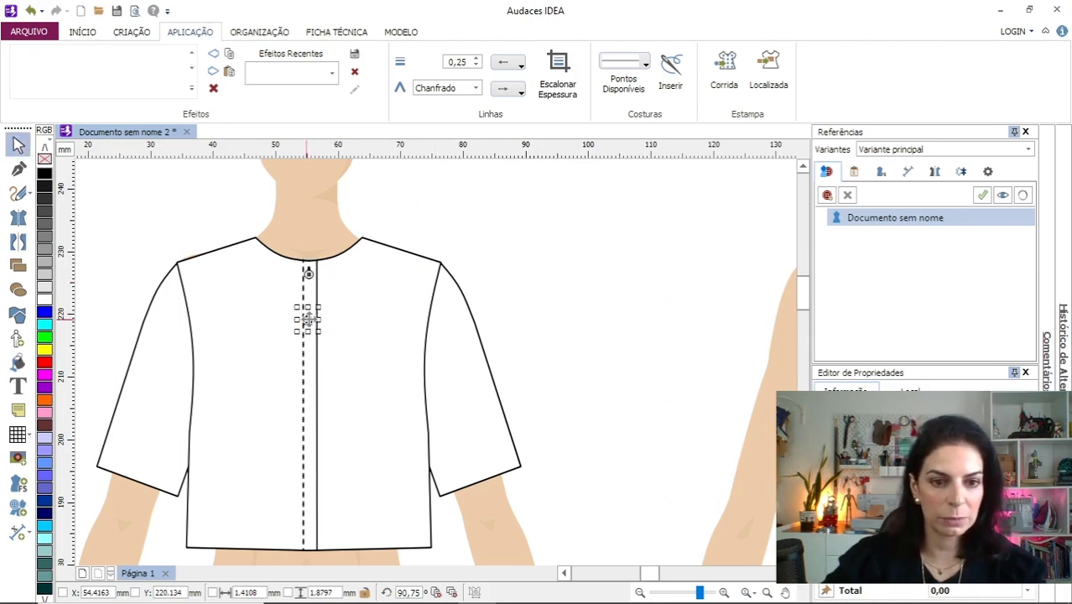
drag(307, 319, 308, 373)
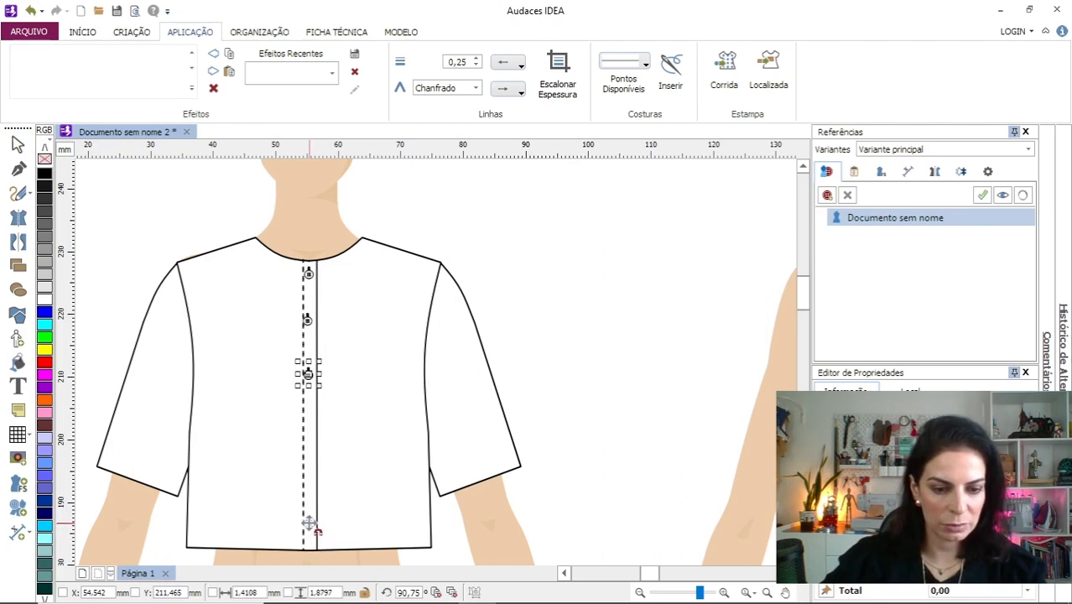
Place a button copy near the hem and two more between it and the third button, and deselect.
click(309, 523)
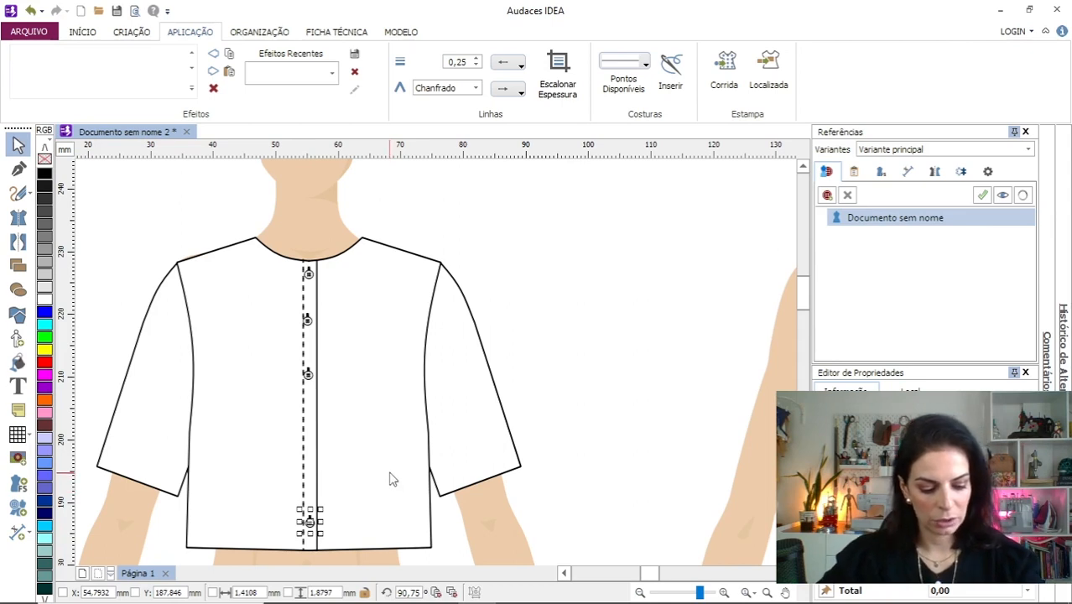
click(315, 471)
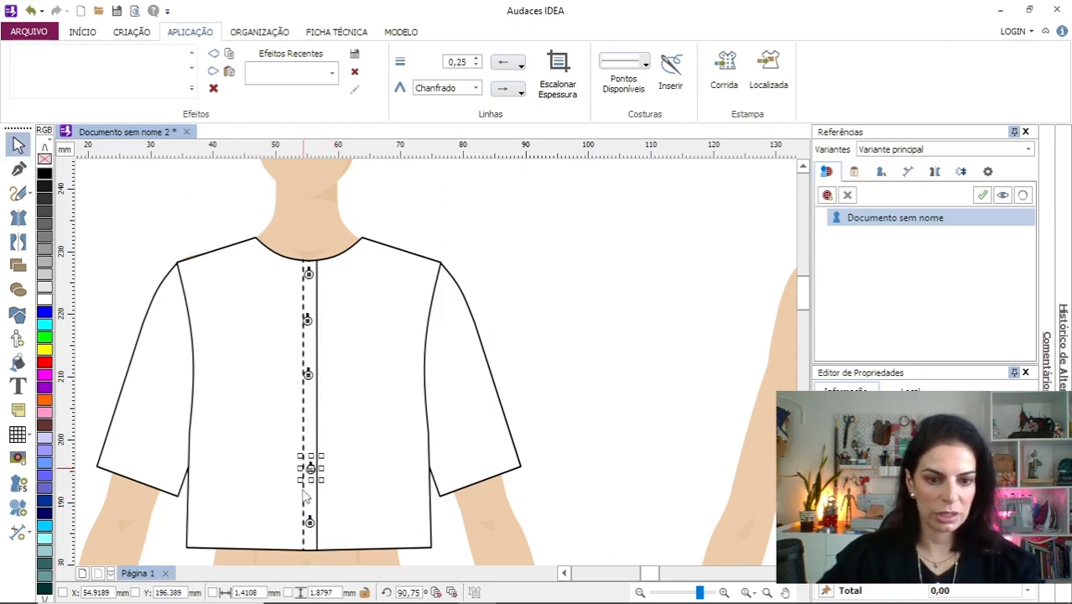
click(310, 521)
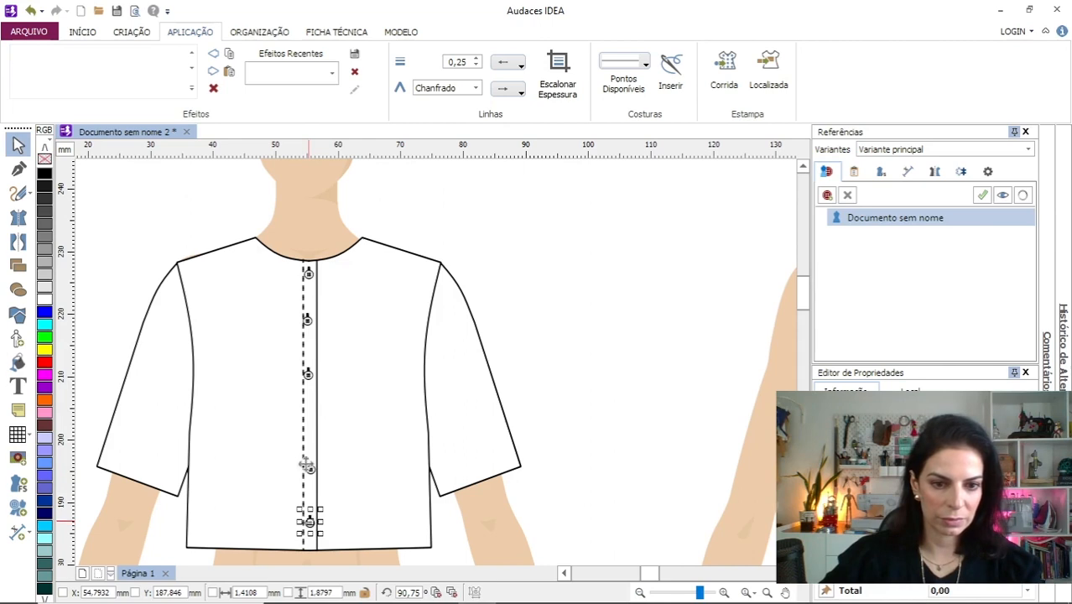
click(311, 419)
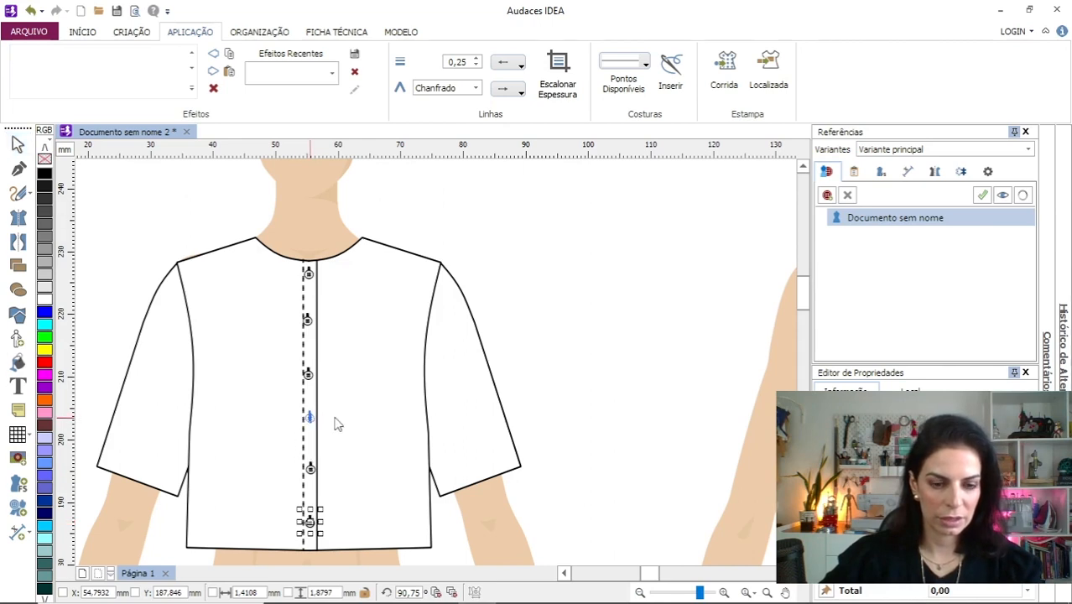
click(596, 281)
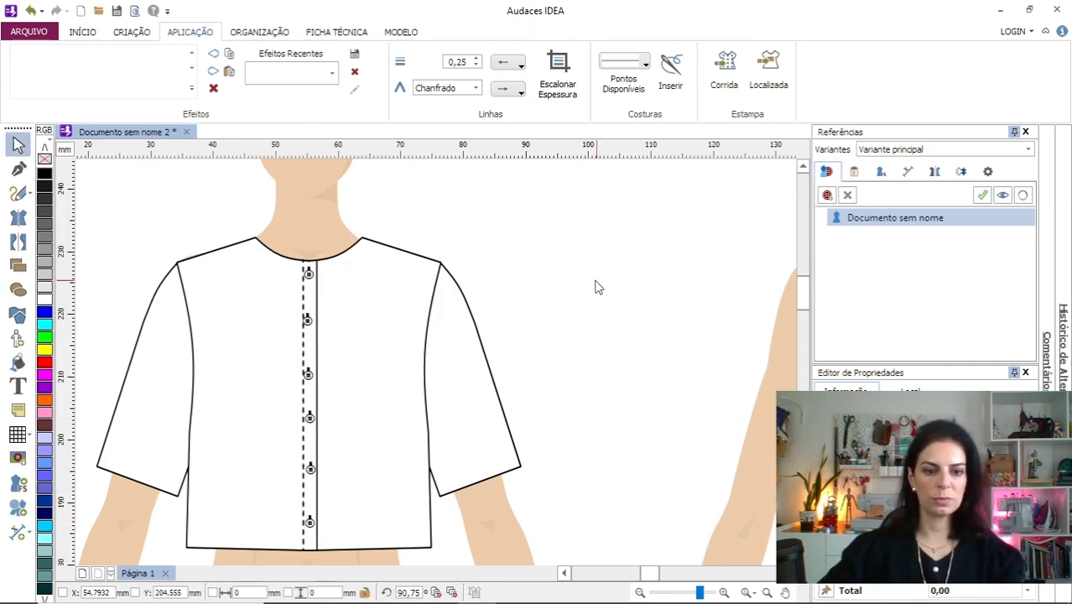
Select all six placket buttons together and align them on a common vertical axis.
click(309, 277)
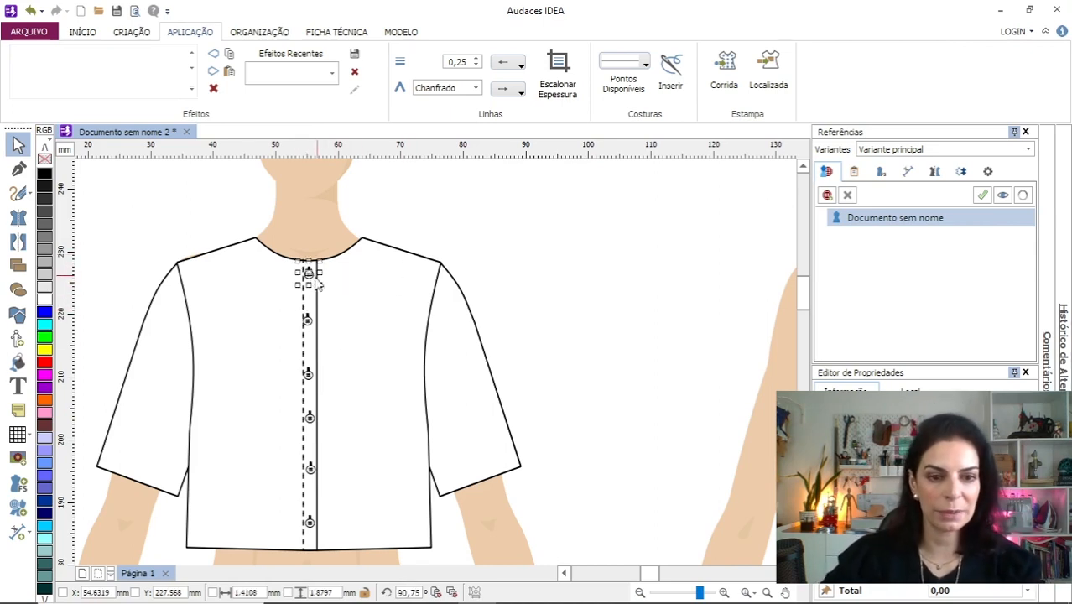
shift+click(310, 324)
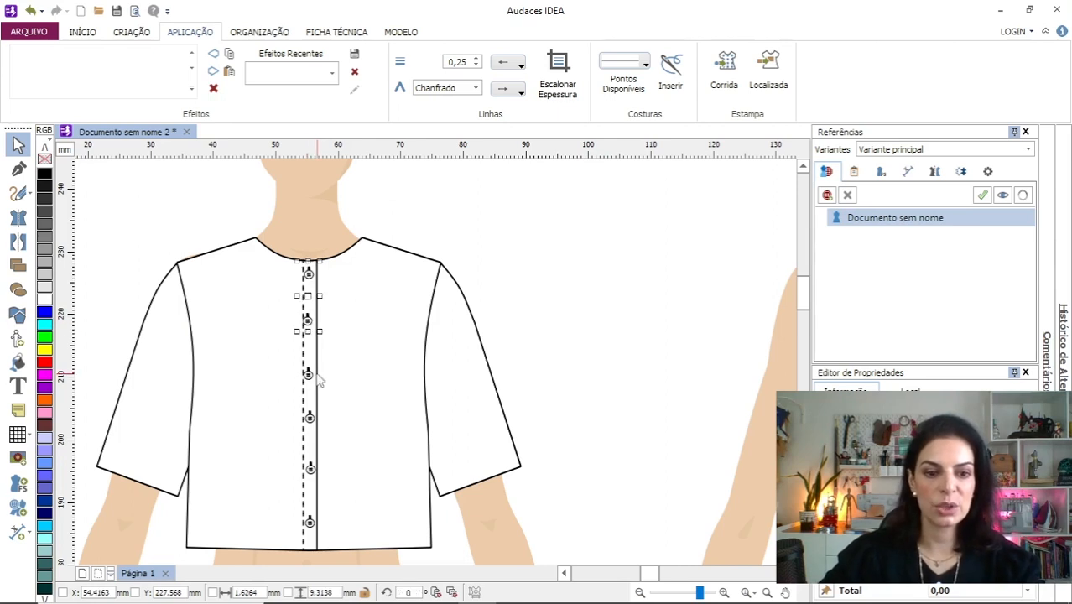
shift+click(309, 376)
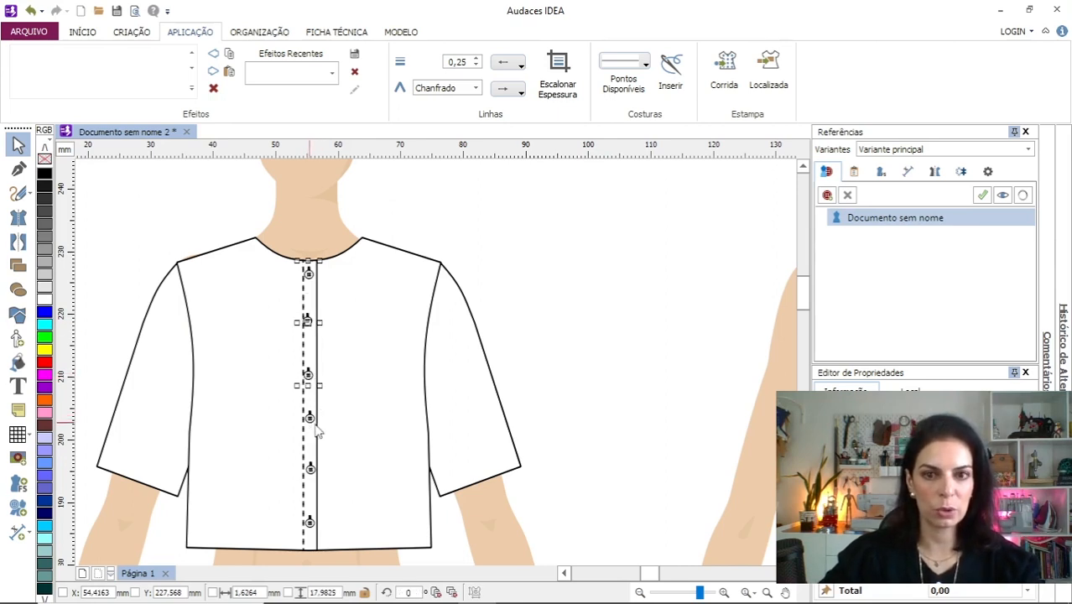
shift+click(311, 421)
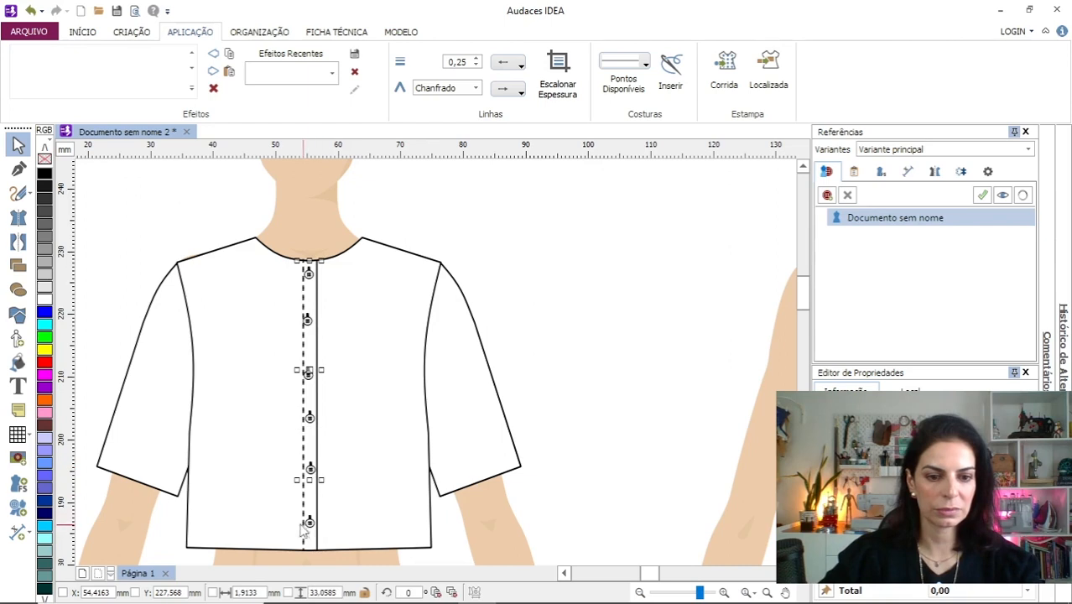
shift+click(310, 525)
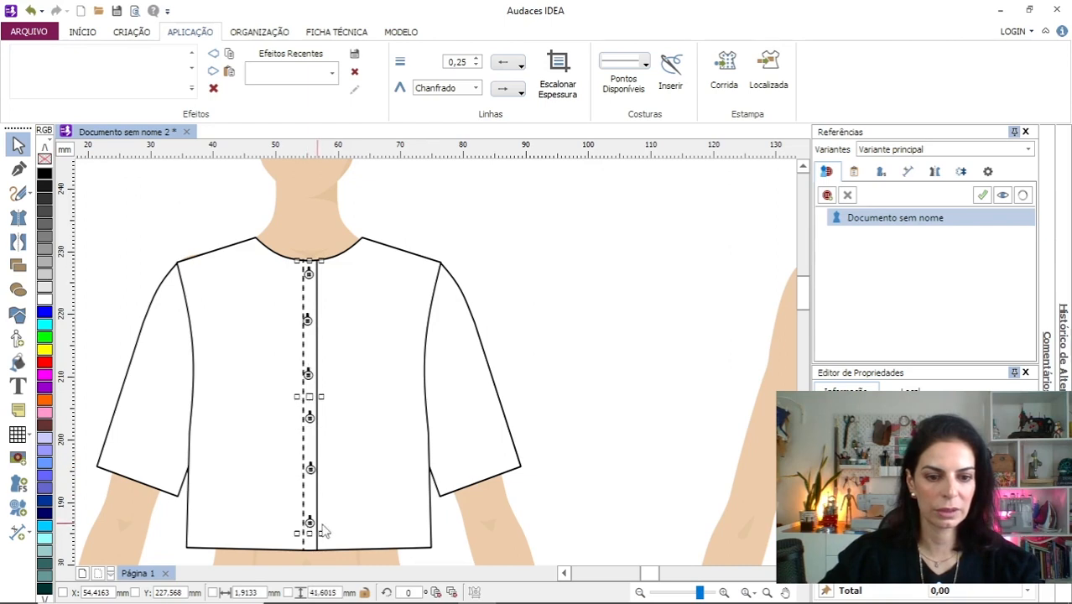
click(277, 33)
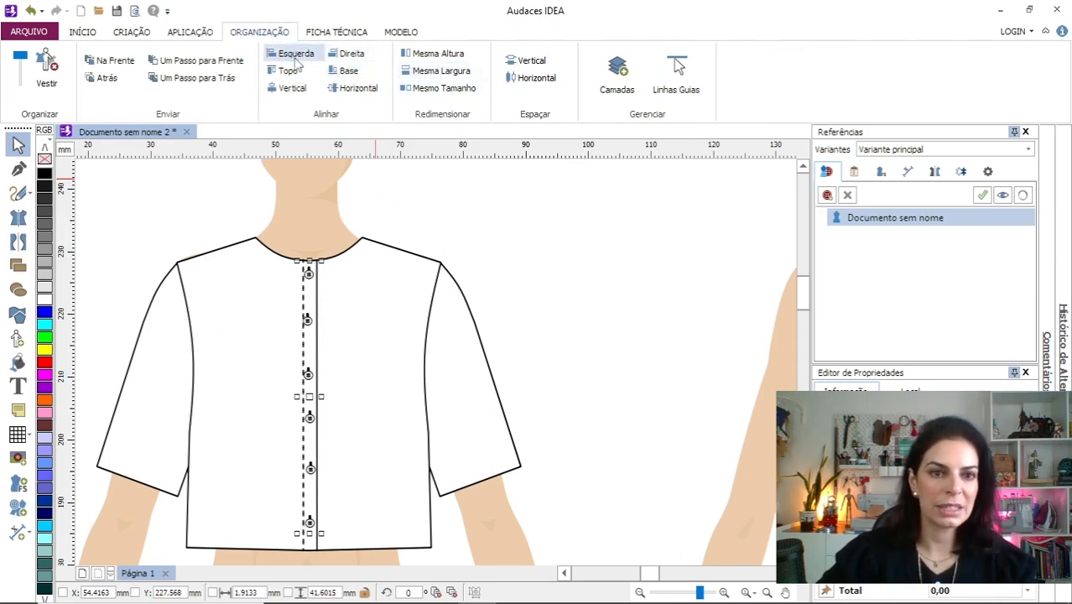
click(291, 95)
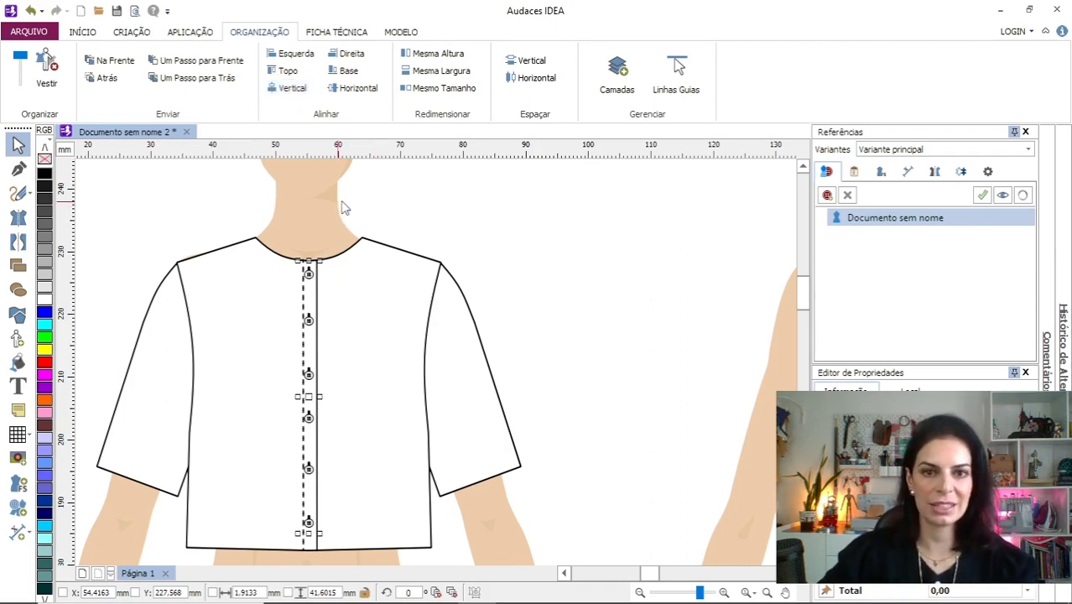
Try equal vertical spacing on the six selected buttons and undo it.
click(527, 67)
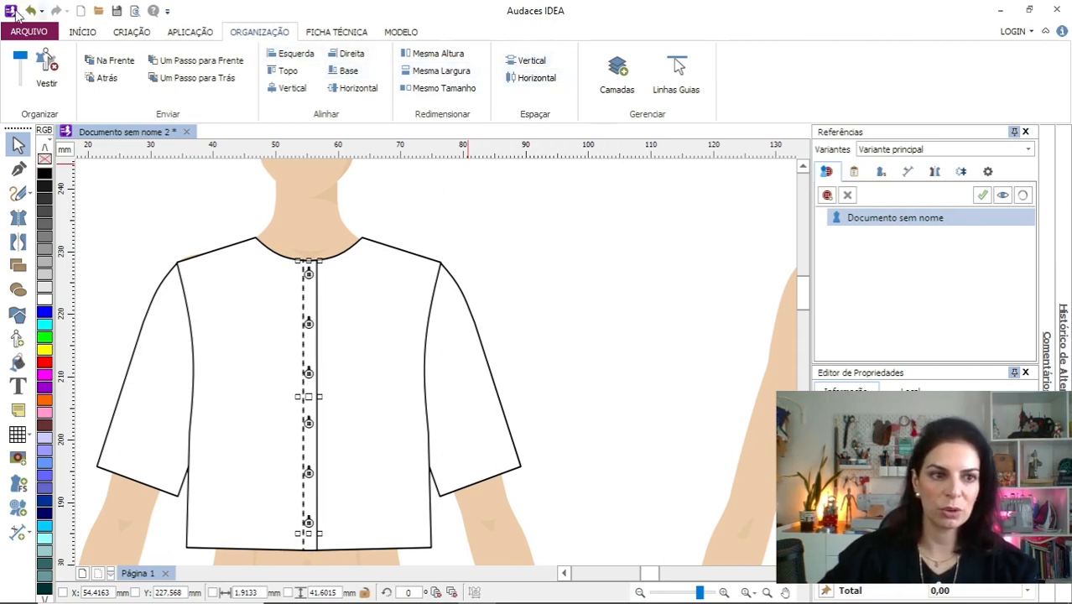
click(31, 11)
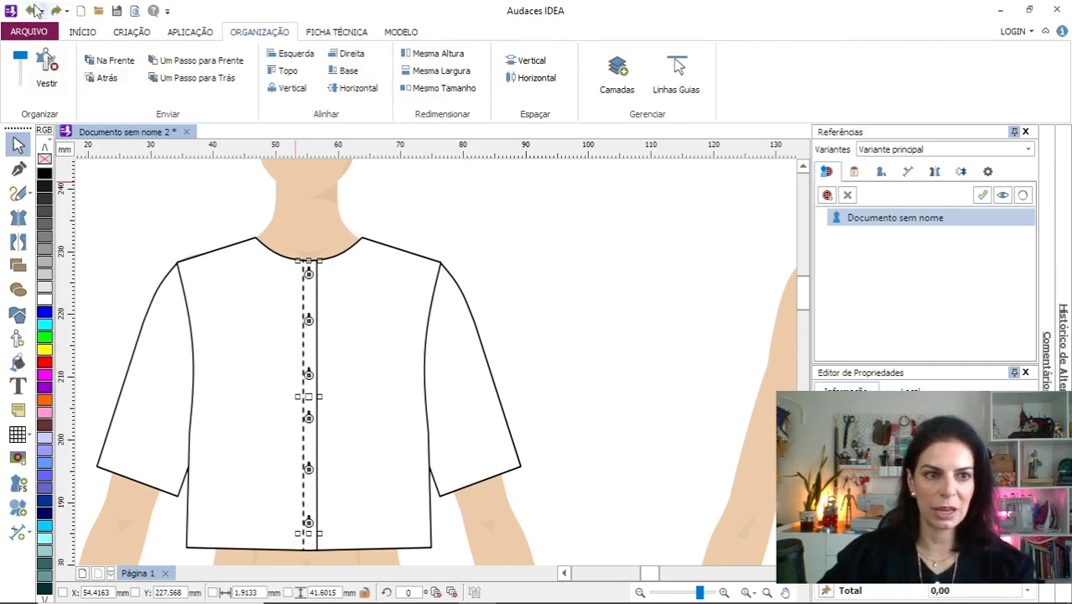
Redo the equal vertical spacing of the six buttons and centre them together between the placket's dashed stitching and solid edge.
click(56, 11)
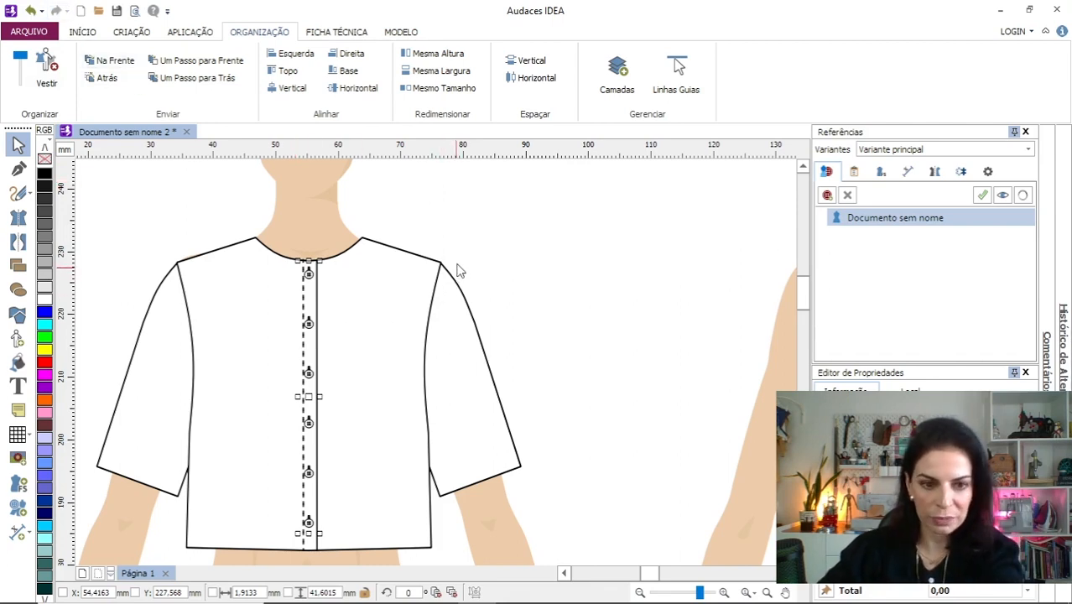
key(Right)
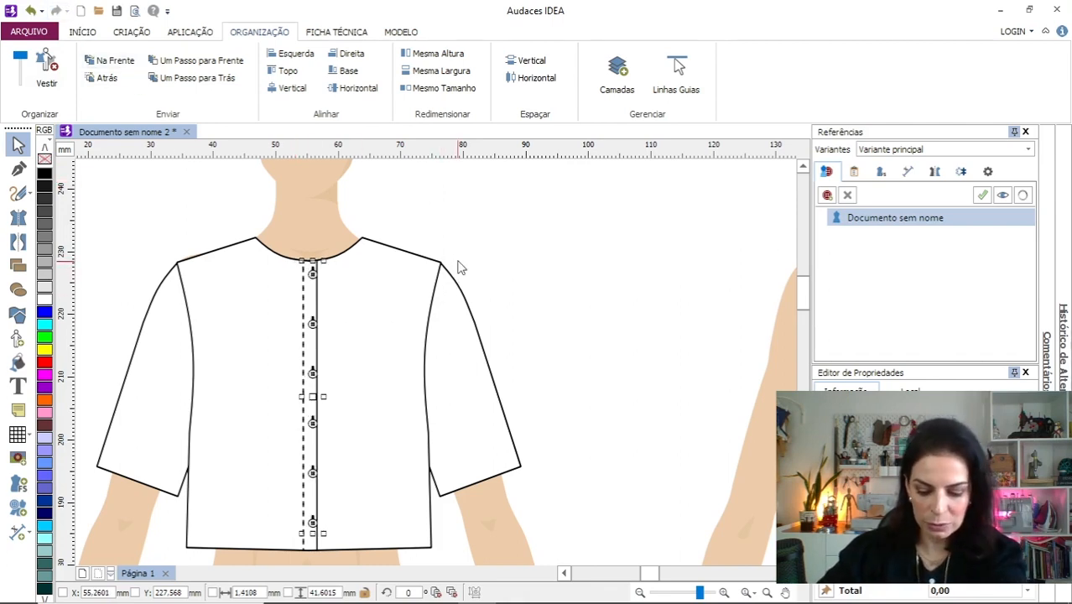
scroll(292, 359, up, 3)
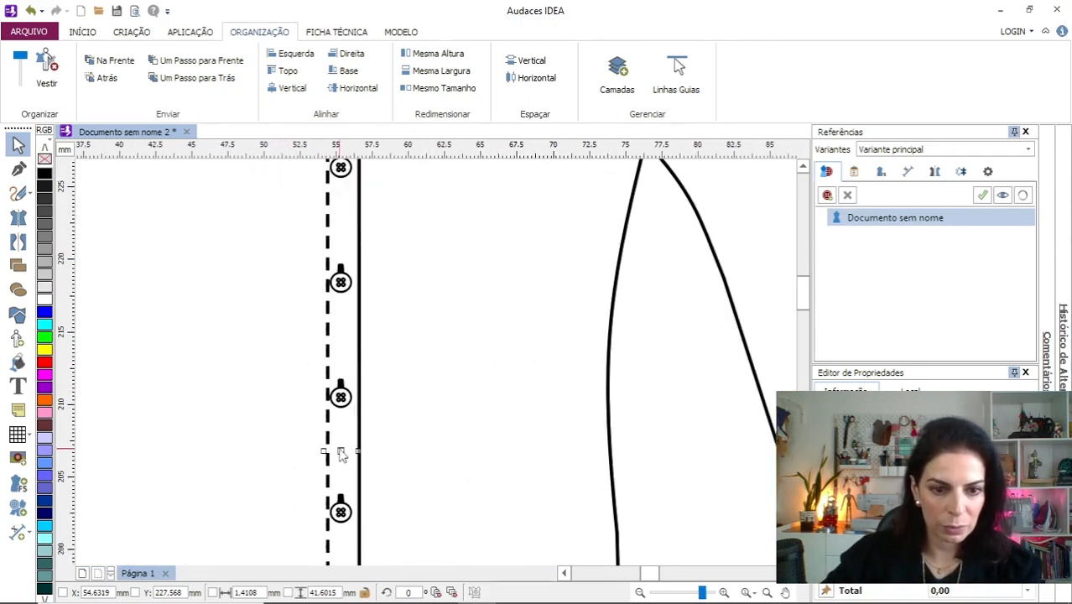
drag(341, 451, 340, 451)
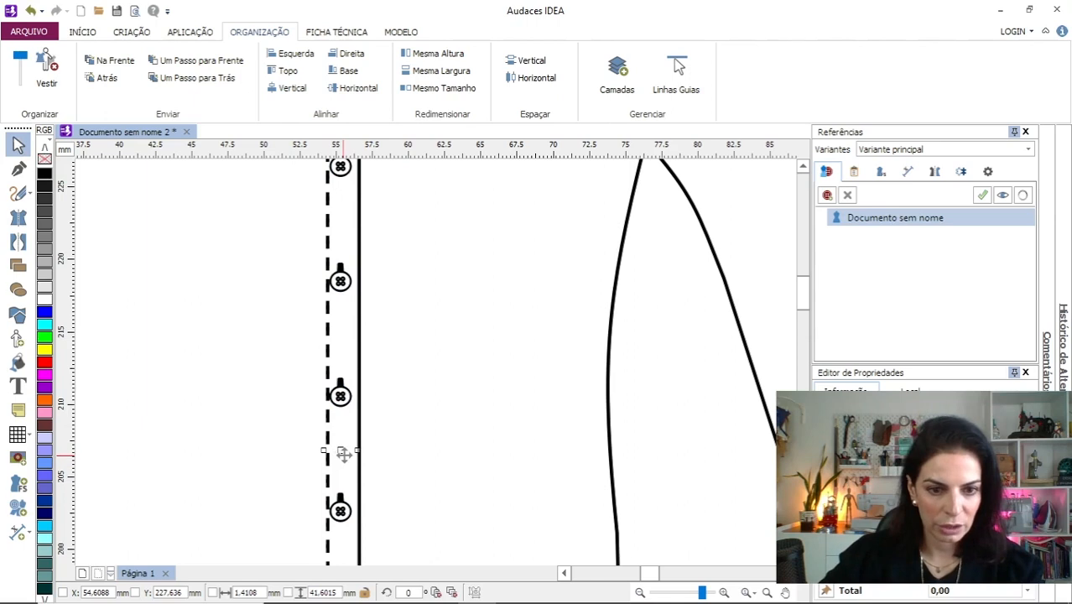
drag(344, 454, 342, 447)
scroll(460, 401, down, 1)
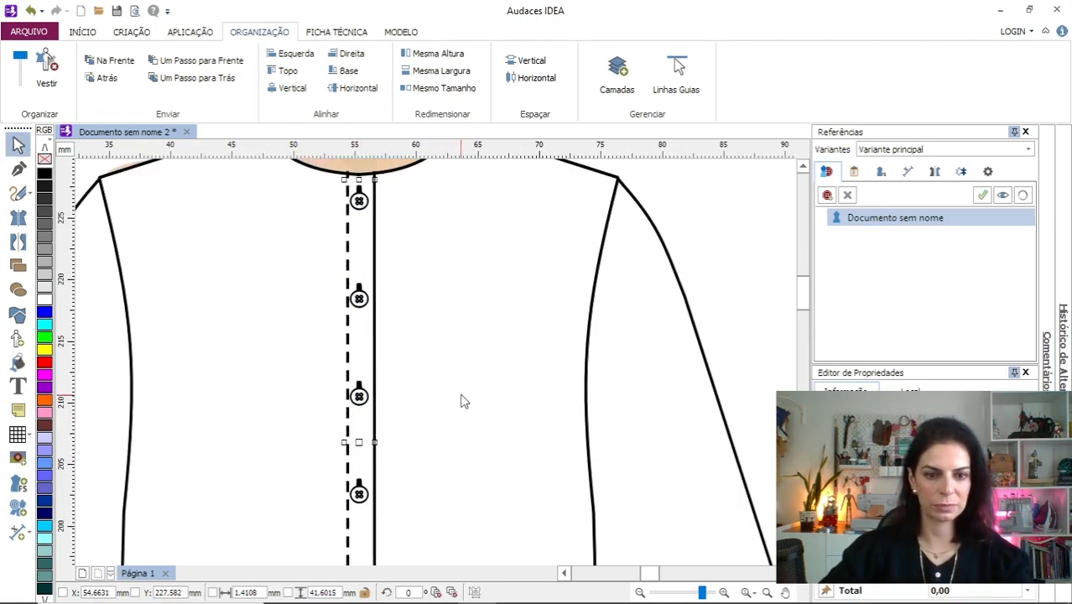
Check the spacing and centring of the buttons along the placket, from the neckline down the shirt front.
scroll(461, 401, down, 2)
scroll(598, 354, up, 1)
scroll(512, 421, up, 1)
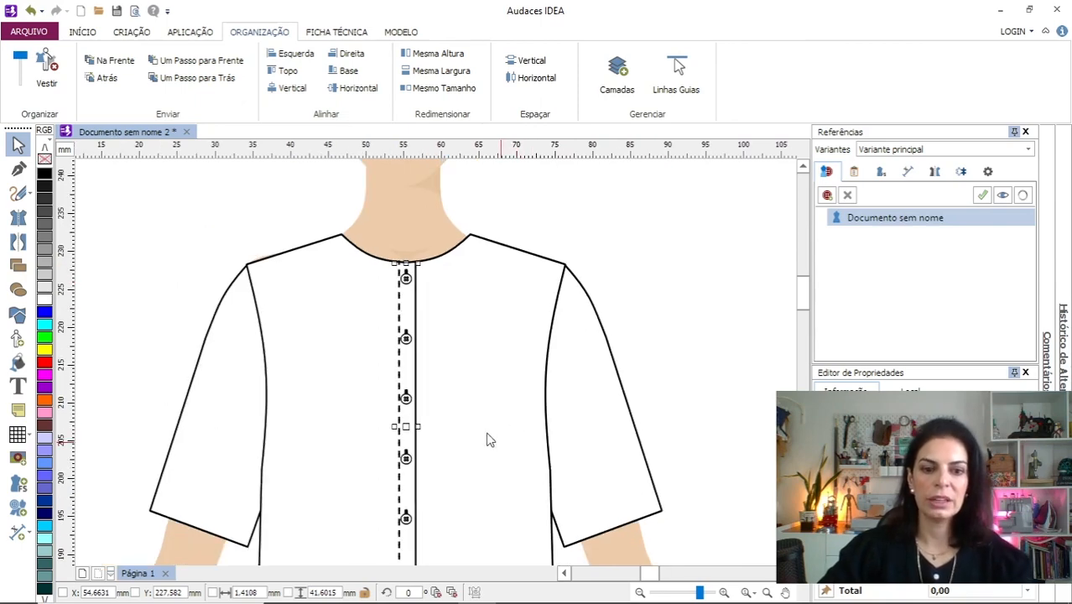
scroll(397, 240, up, 3)
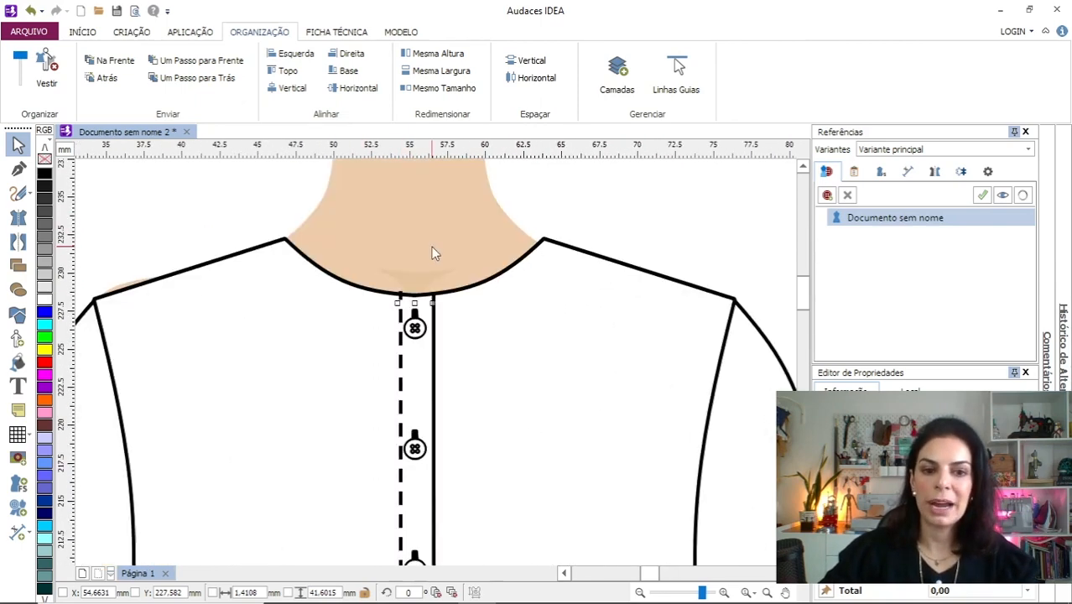
scroll(433, 251, down, 2)
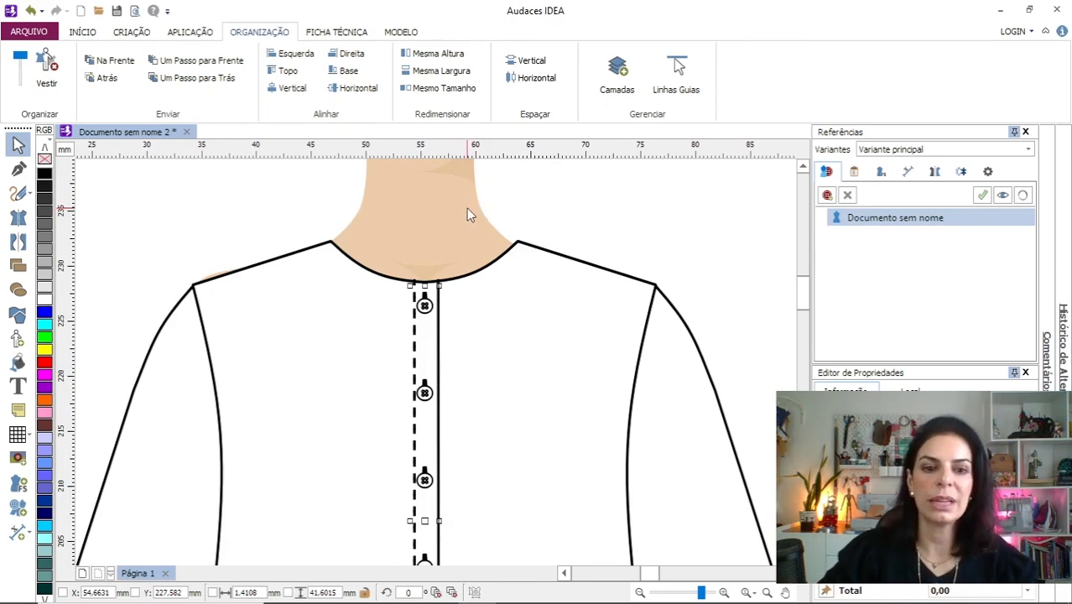
scroll(460, 244, down, 1)
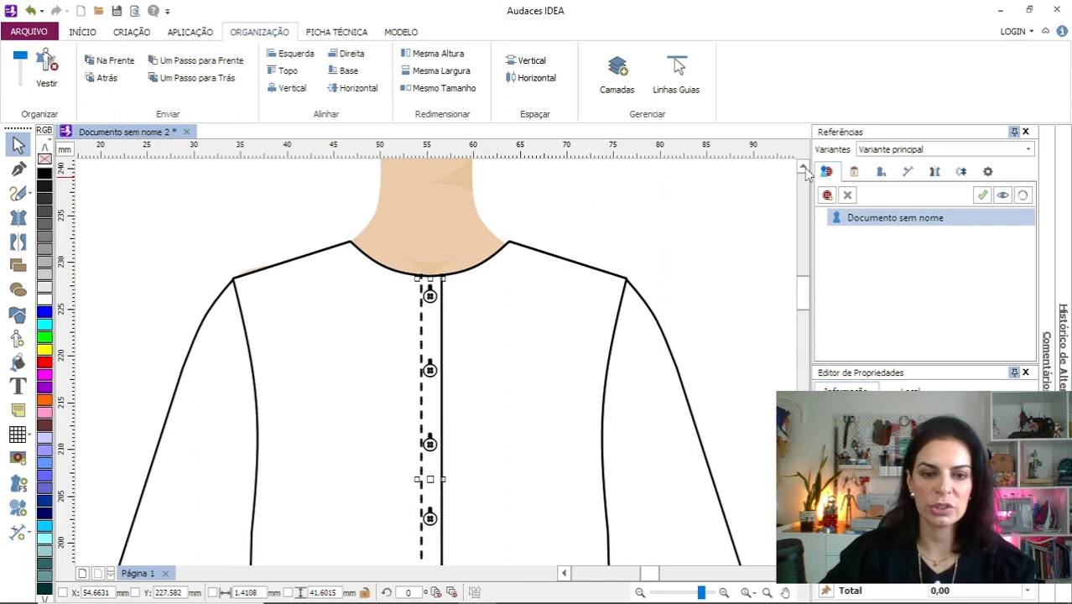
scroll(804, 174, down, 2)
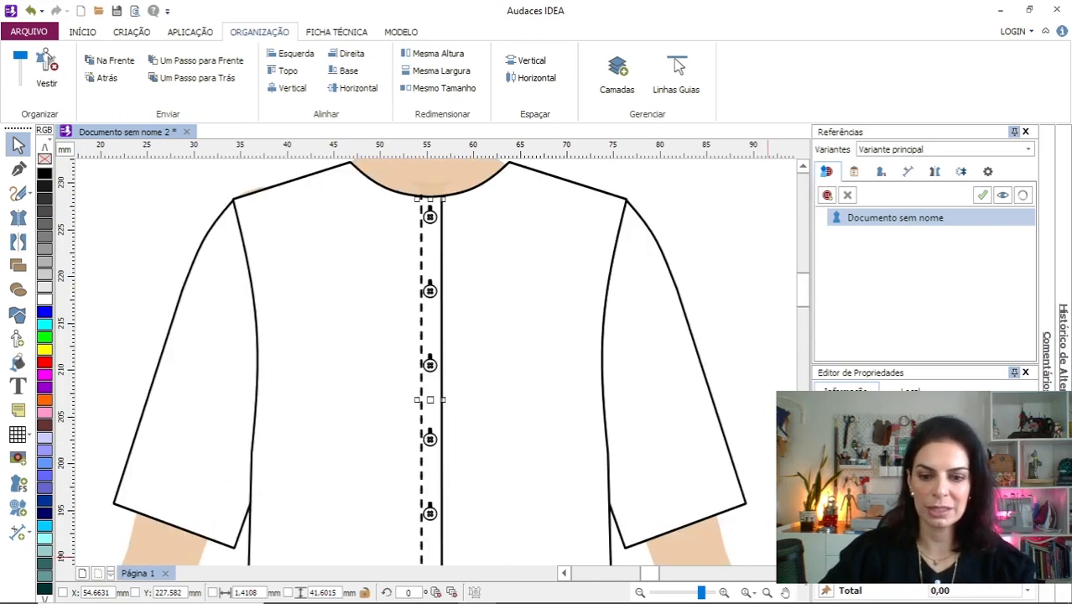
scroll(803, 285, down, 1)
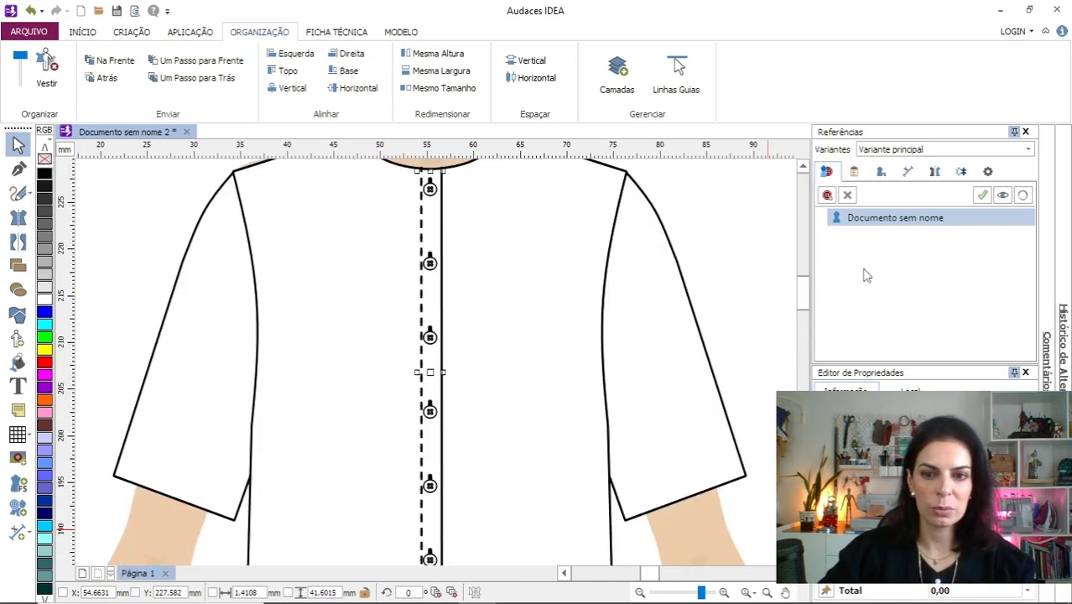
scroll(805, 173, up, 2)
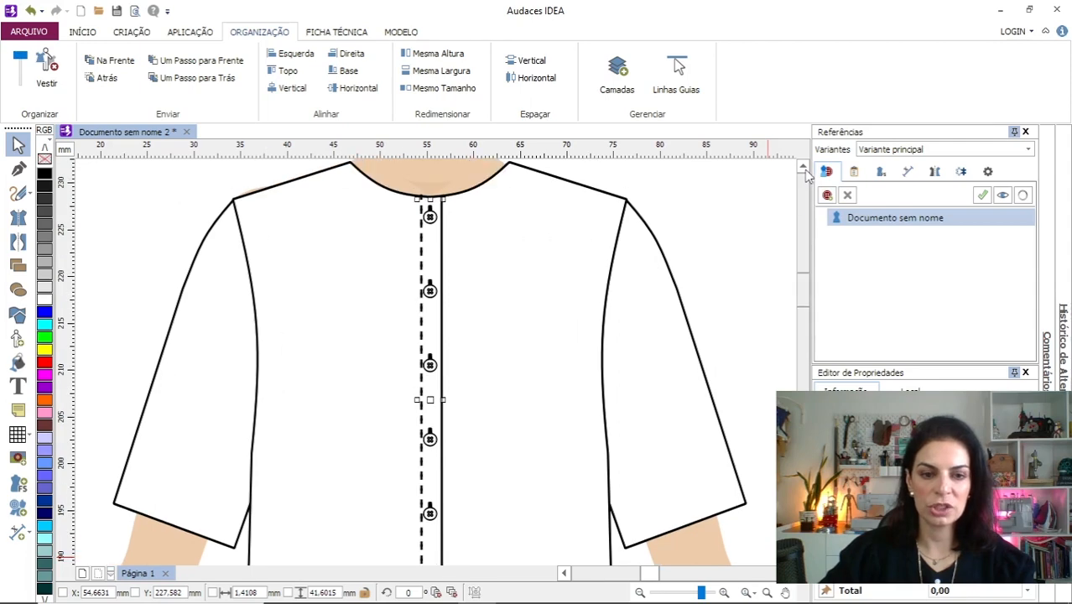
scroll(805, 174, up, 2)
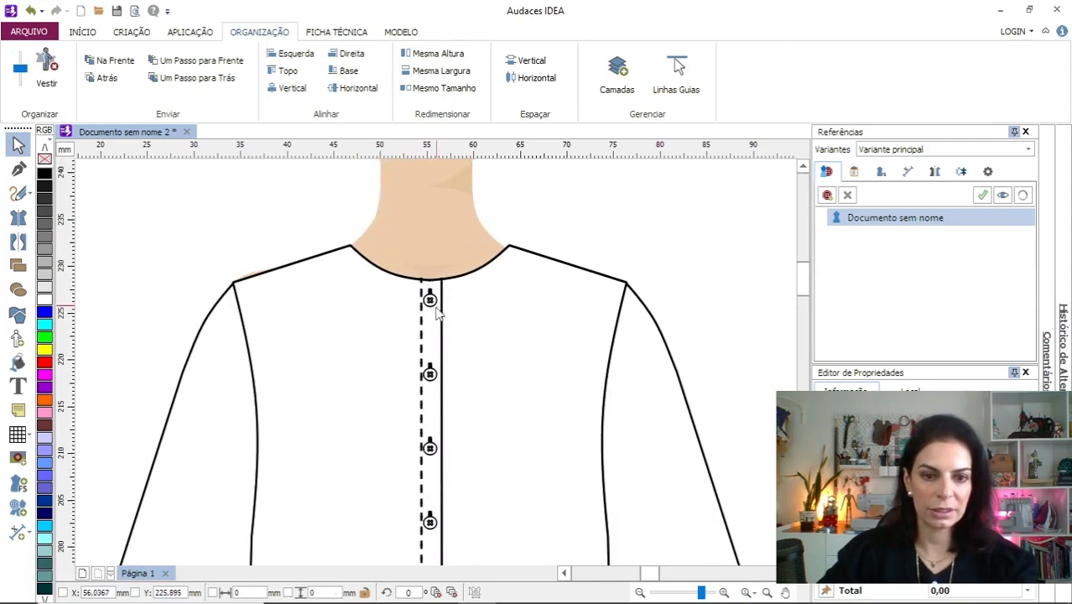
Draw a mirrored pointed collar about 22 mm wide and 12 mm high at the neckline, using the top button as symmetry reference, and deselect.
click(430, 300)
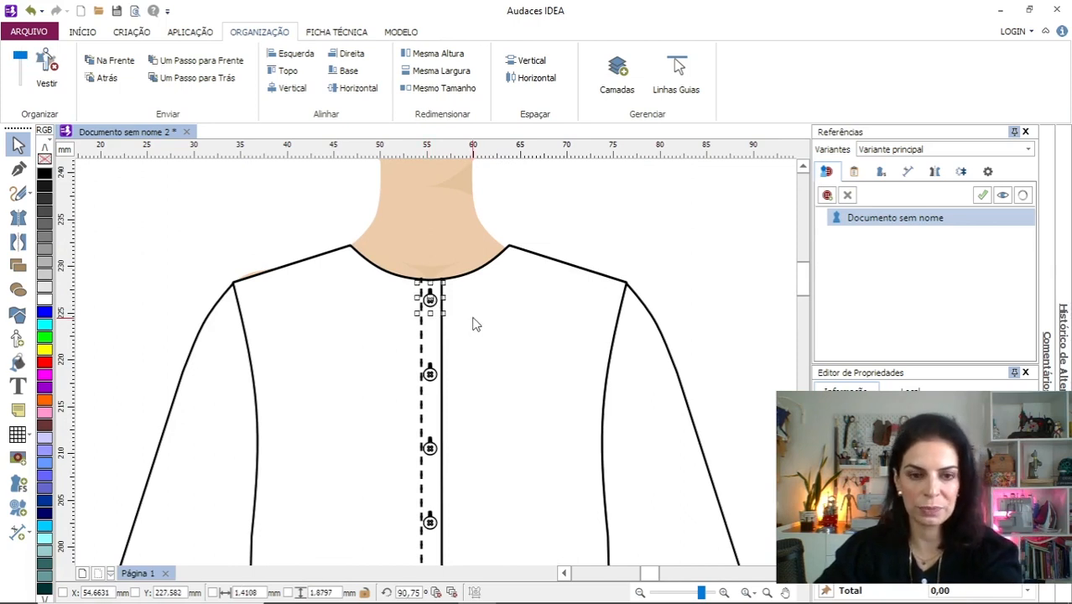
click(18, 243)
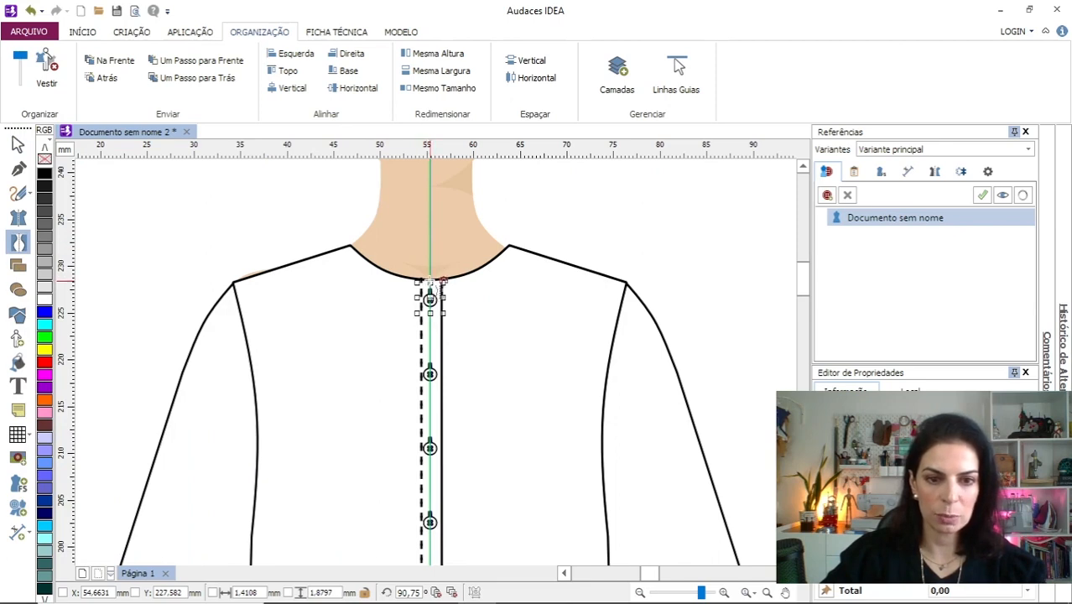
click(429, 285)
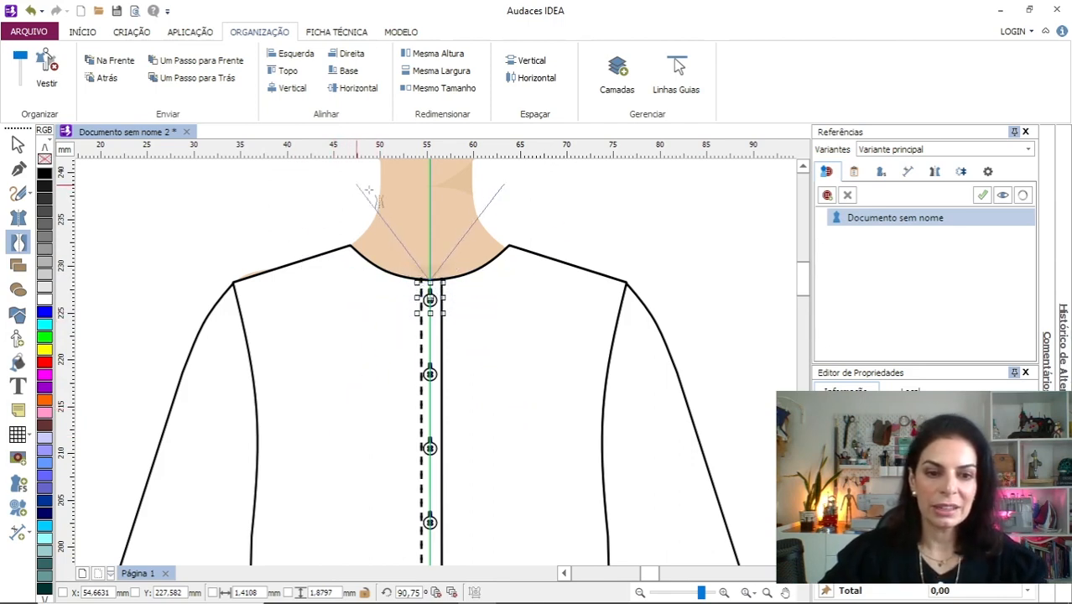
click(381, 335)
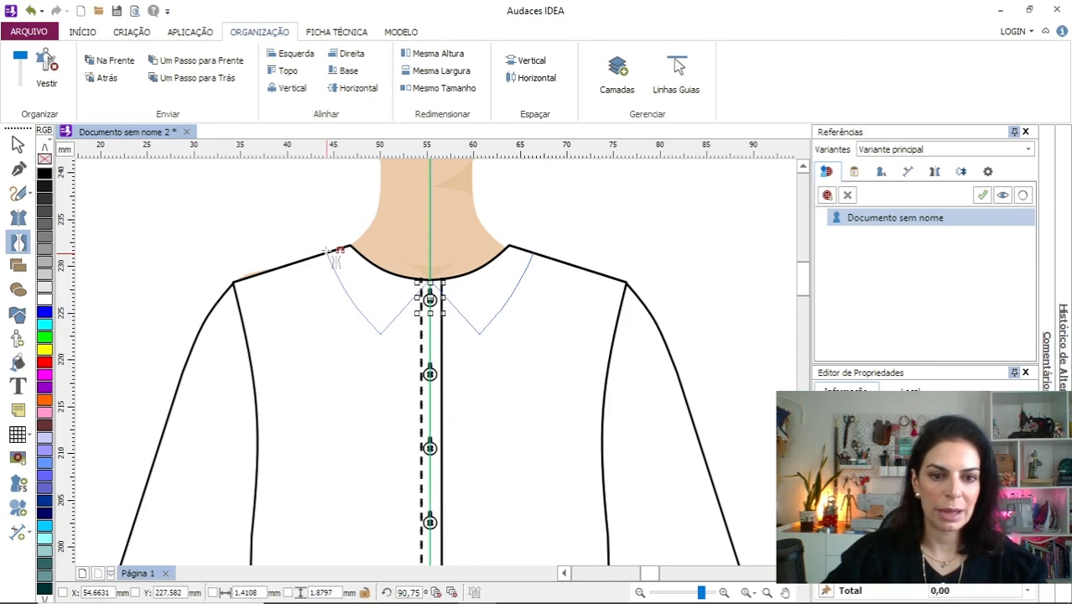
click(328, 251)
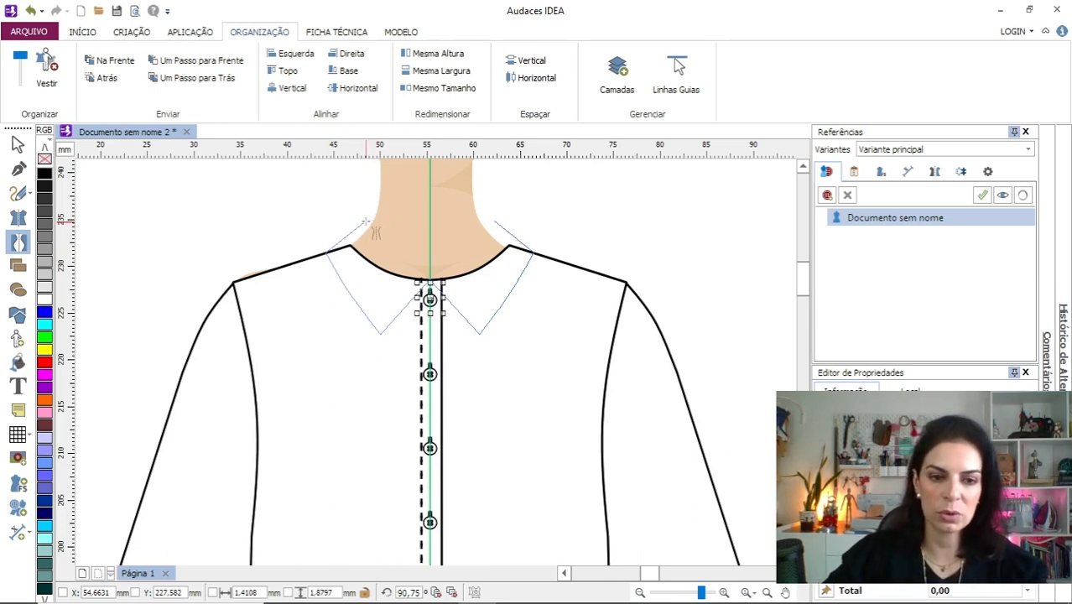
click(365, 222)
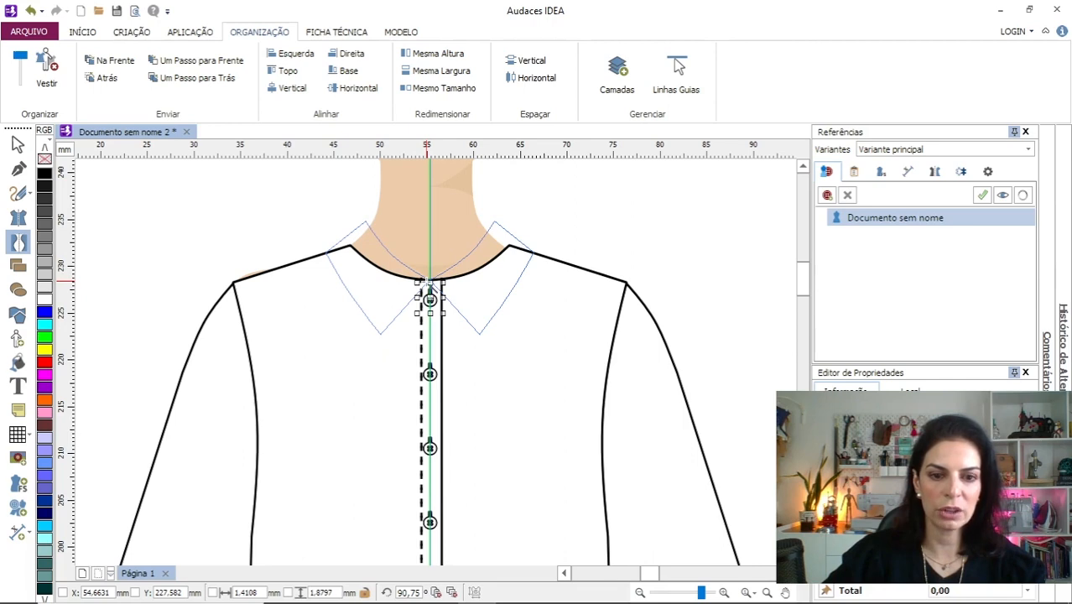
click(429, 281)
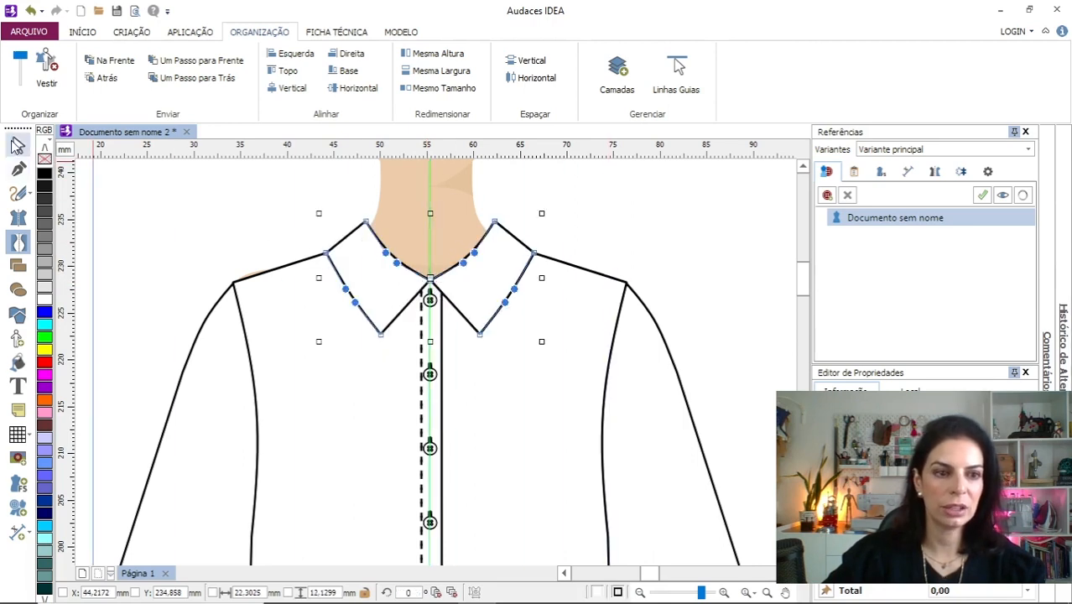
click(17, 145)
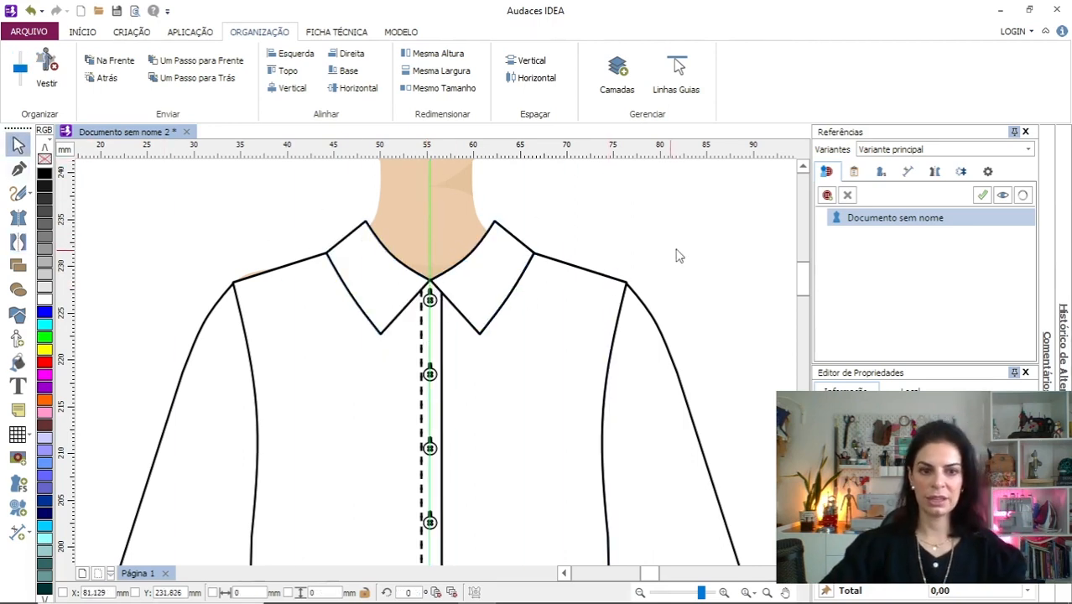
Move the mirrored collar's outer shoulder corner slightly above the shoulder line, widening the collar to about 22.6 mm.
scroll(327, 253, up, 5)
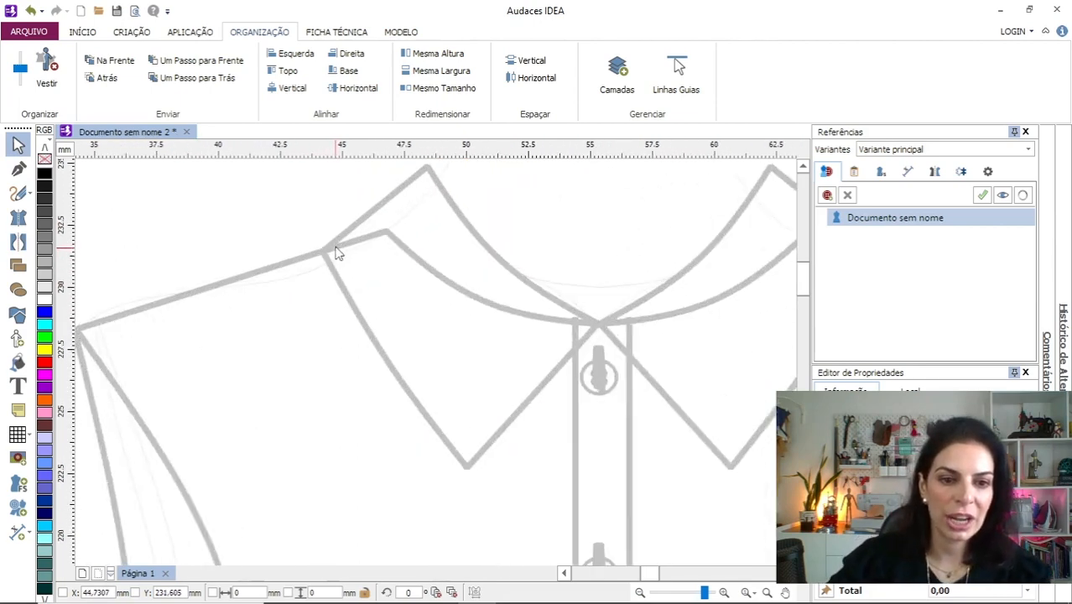
scroll(335, 253, up, 2)
click(324, 258)
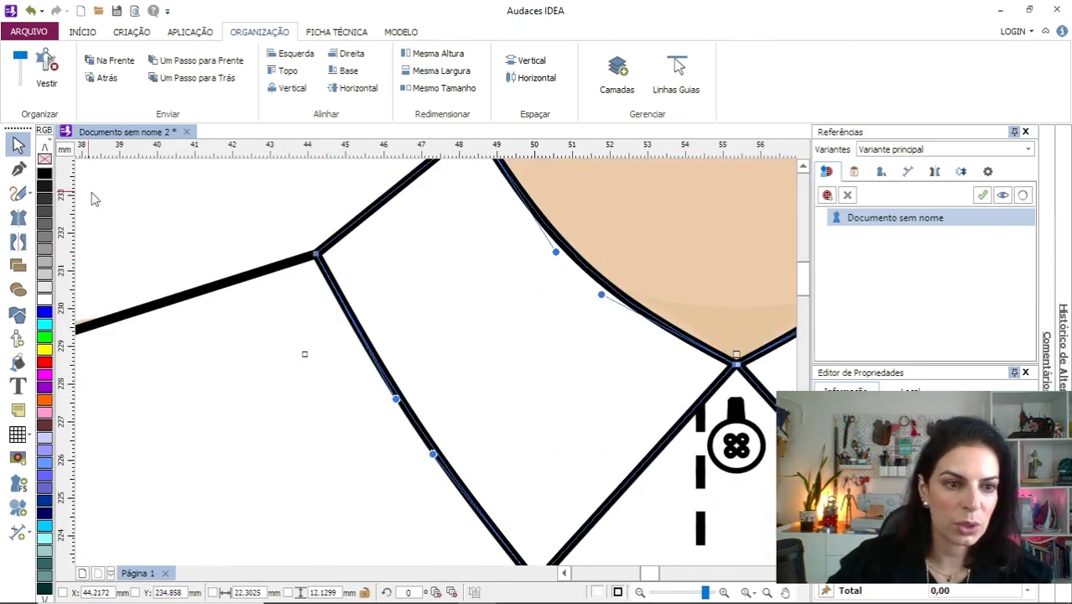
drag(315, 253, 329, 277)
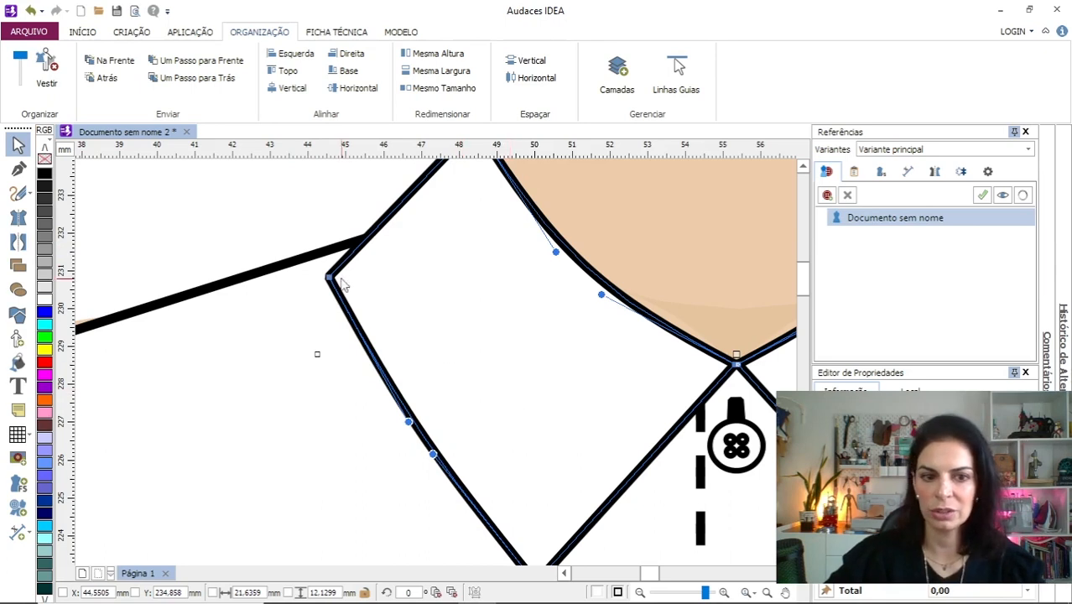
drag(330, 282, 312, 246)
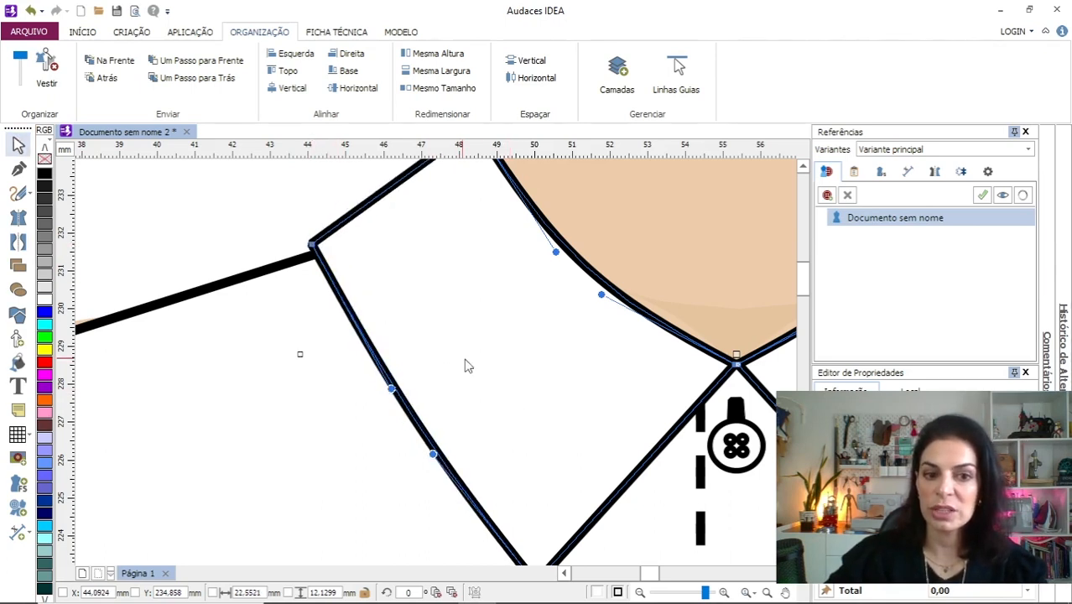
scroll(543, 406, down, 5)
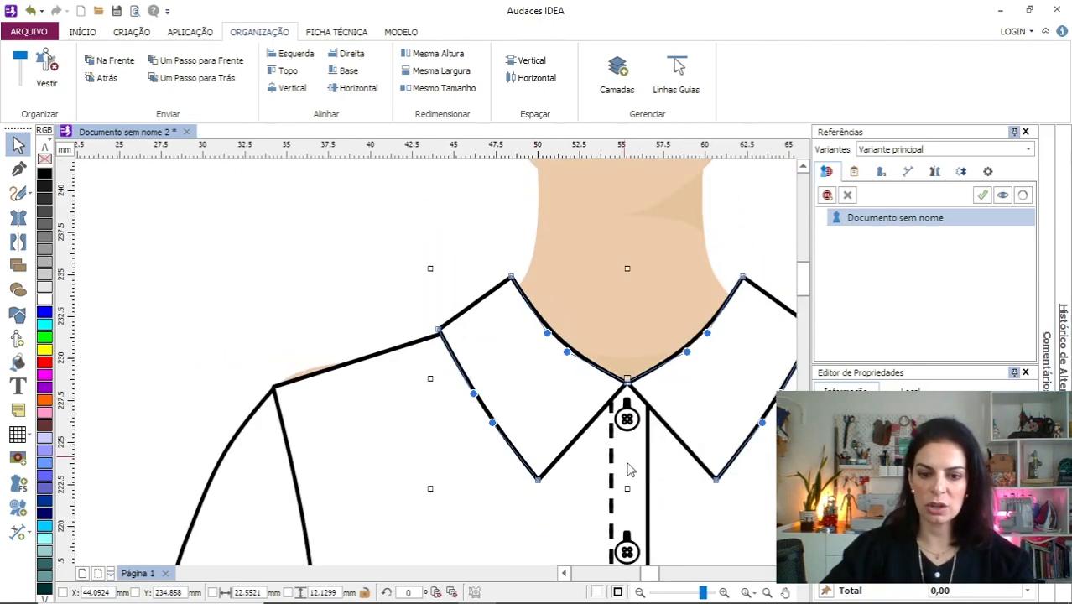
Examine both sides of the collar and the shirt front down to the hem.
click(786, 573)
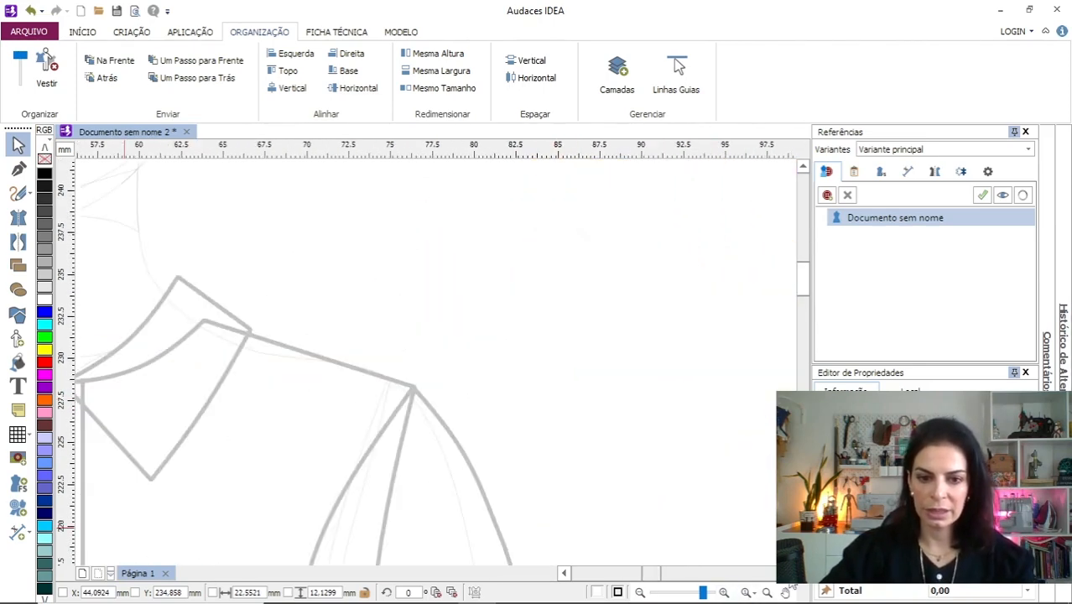
click(786, 574)
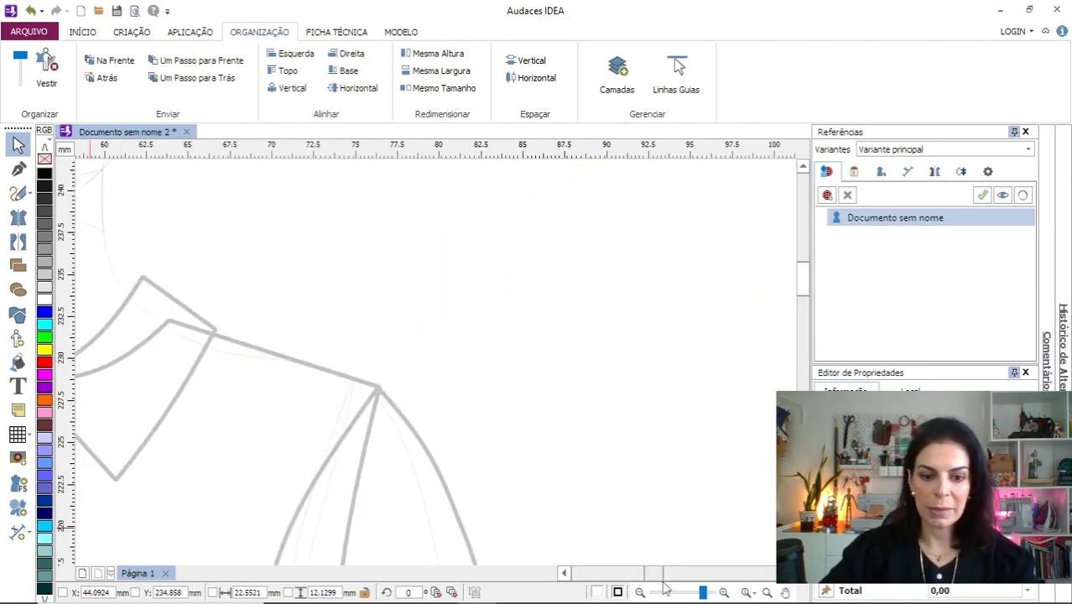
click(569, 576)
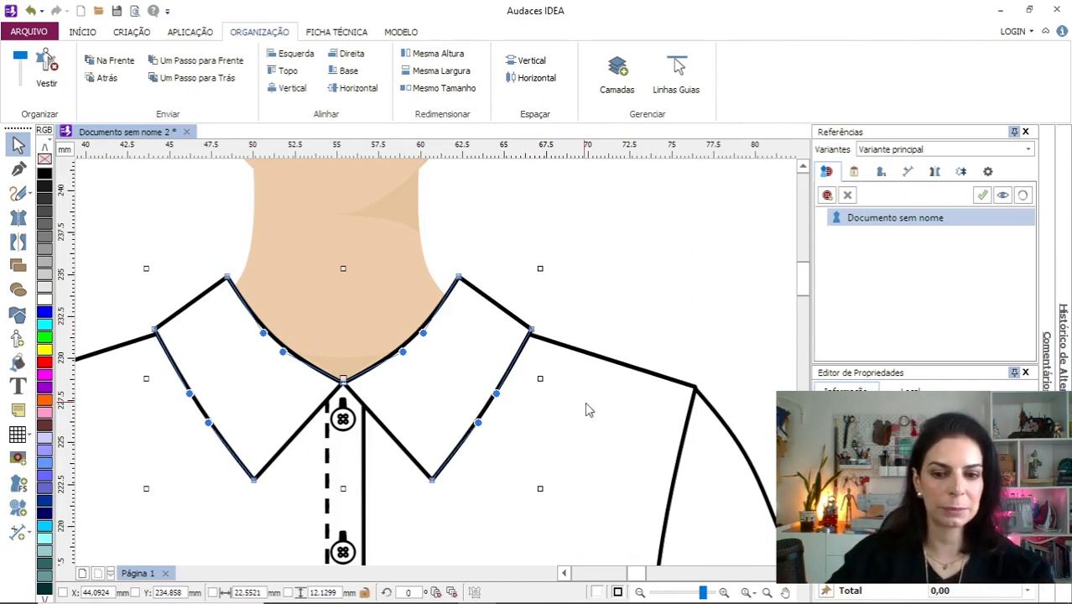
scroll(591, 405, down, 2)
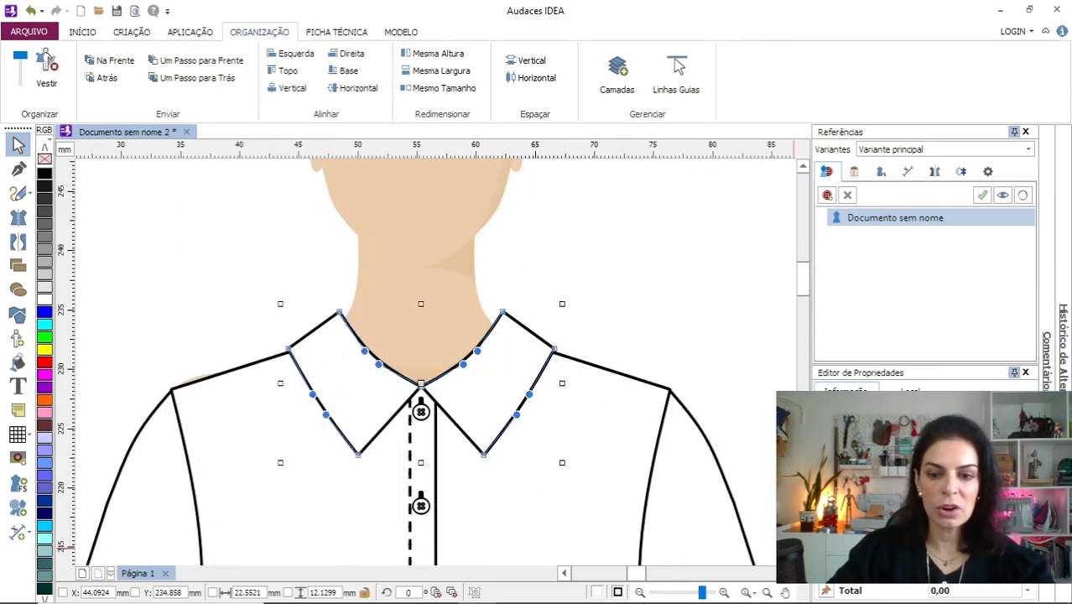
scroll(423, 361, down, 3)
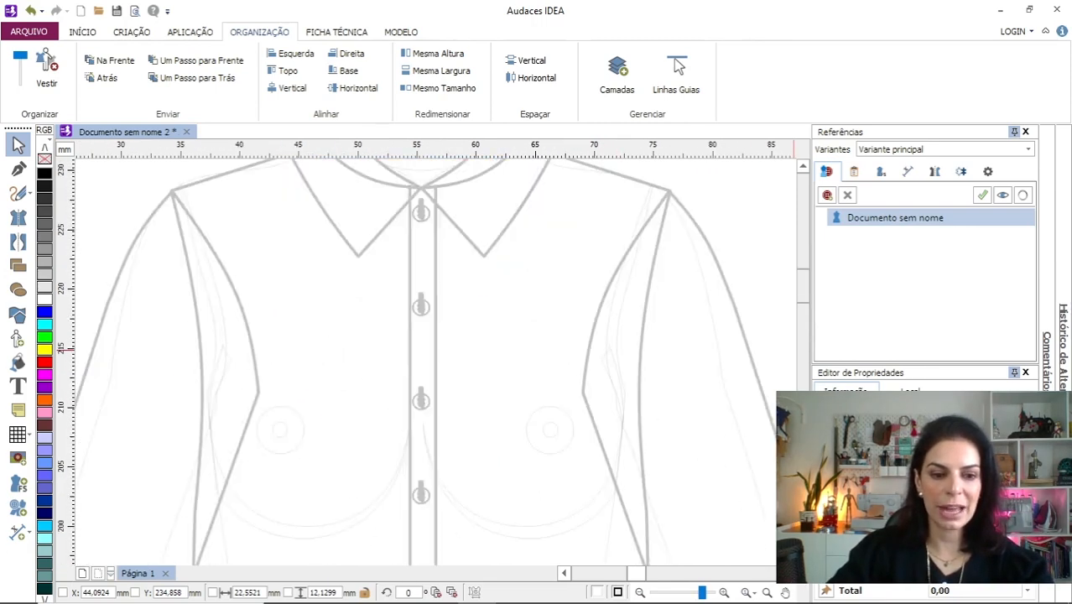
scroll(423, 361, down, 2)
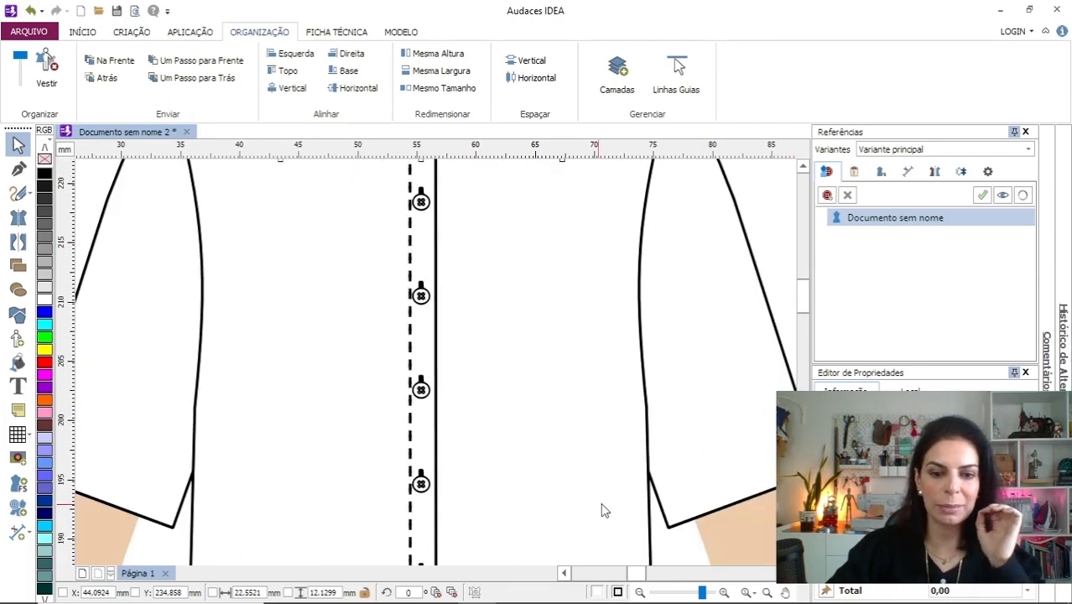
scroll(603, 510, down, 1)
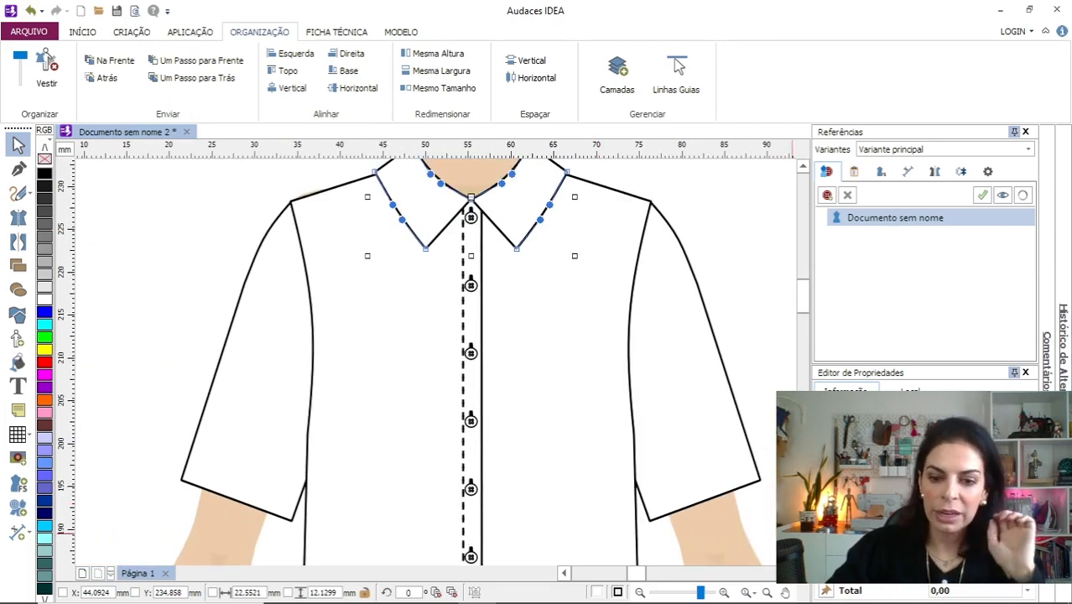
scroll(419, 361, right, 2)
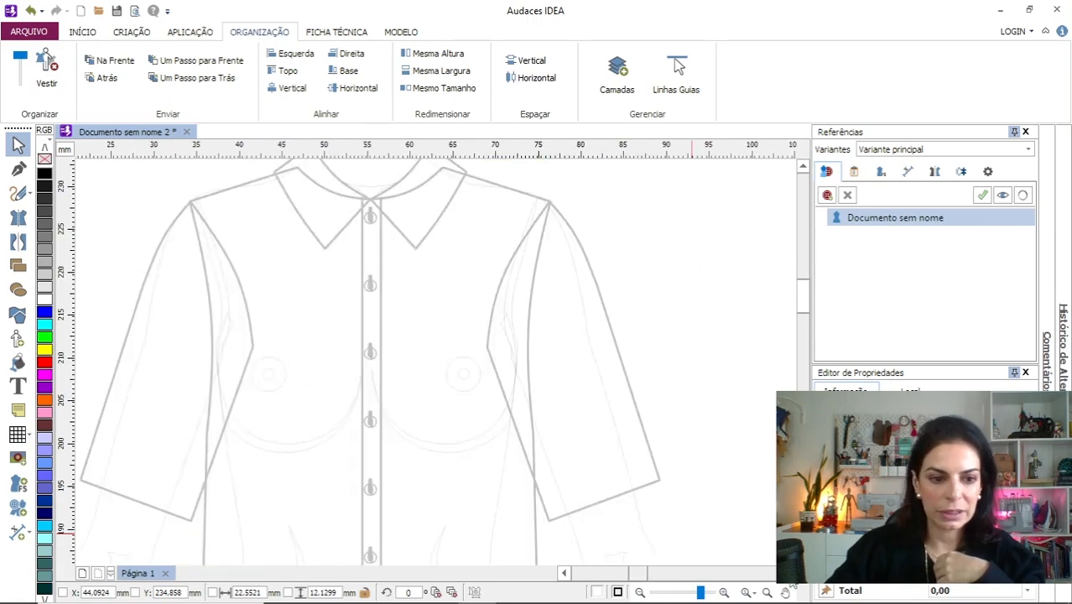
scroll(369, 360, down, 2)
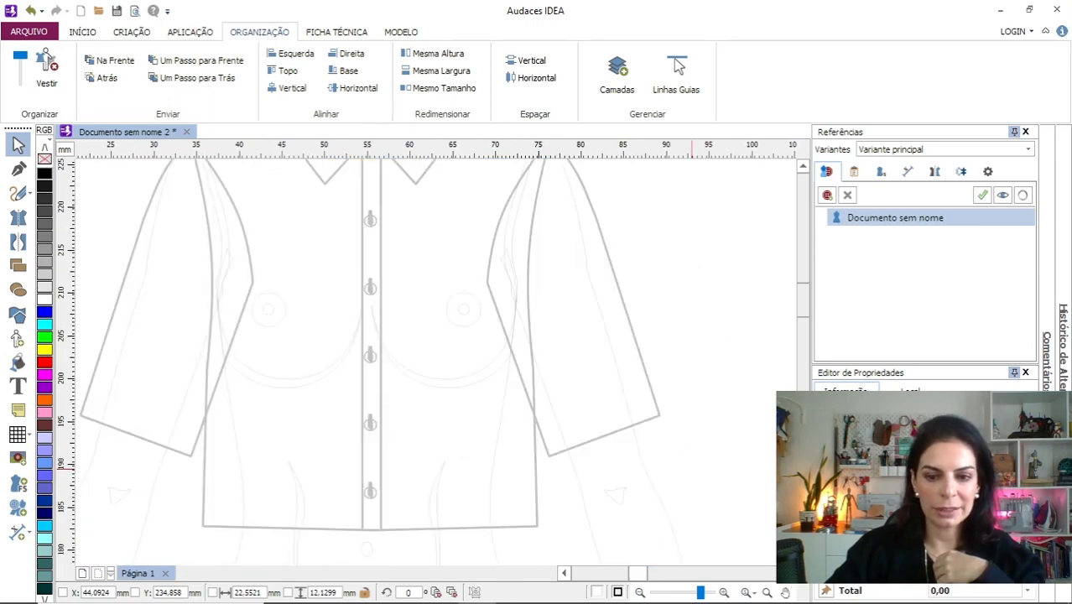
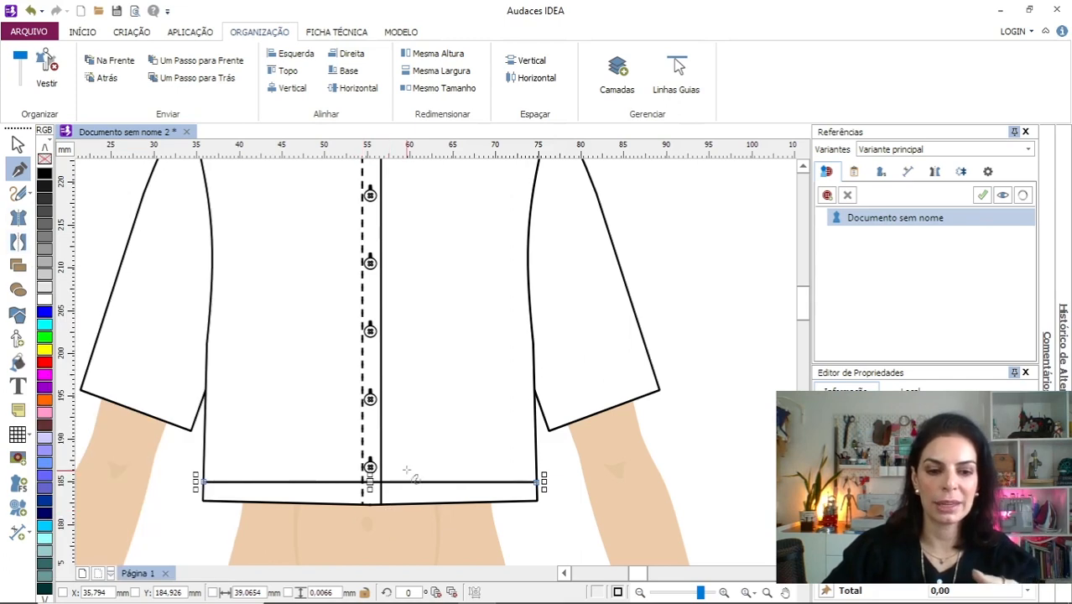
Draw mirrored hem lines parallel to both sleeve openings, about 66.7 mm across overall, using the placket centre as the symmetry axis.
click(18, 167)
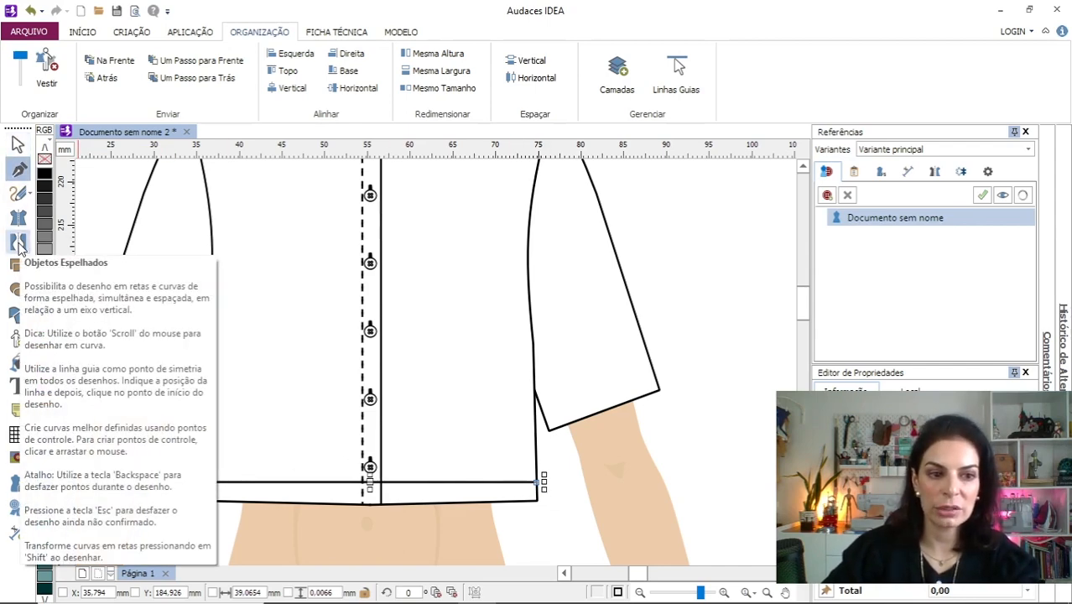
click(18, 244)
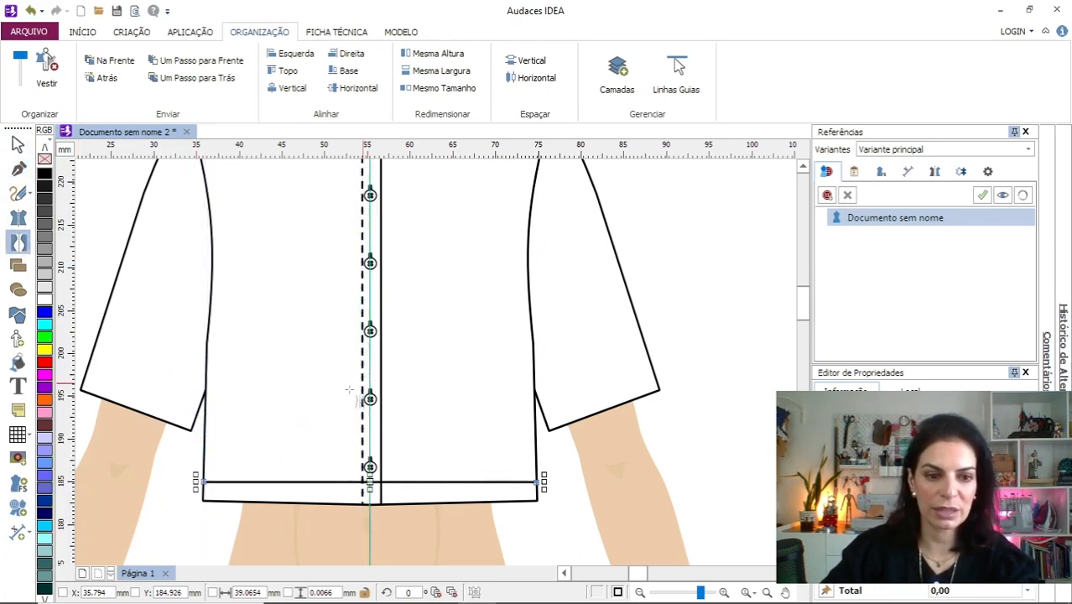
click(194, 413)
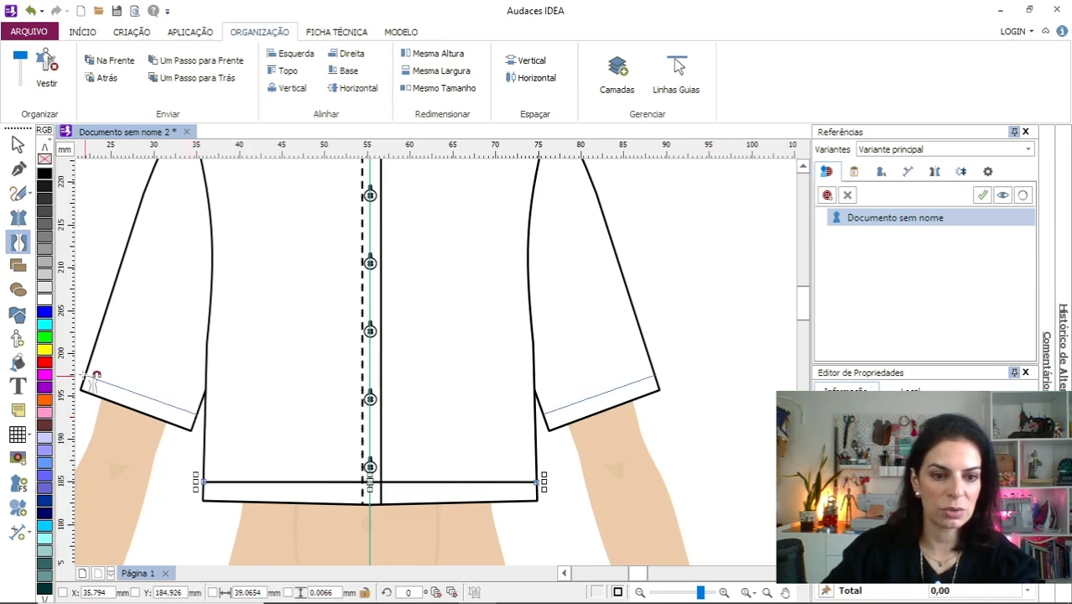
click(84, 385)
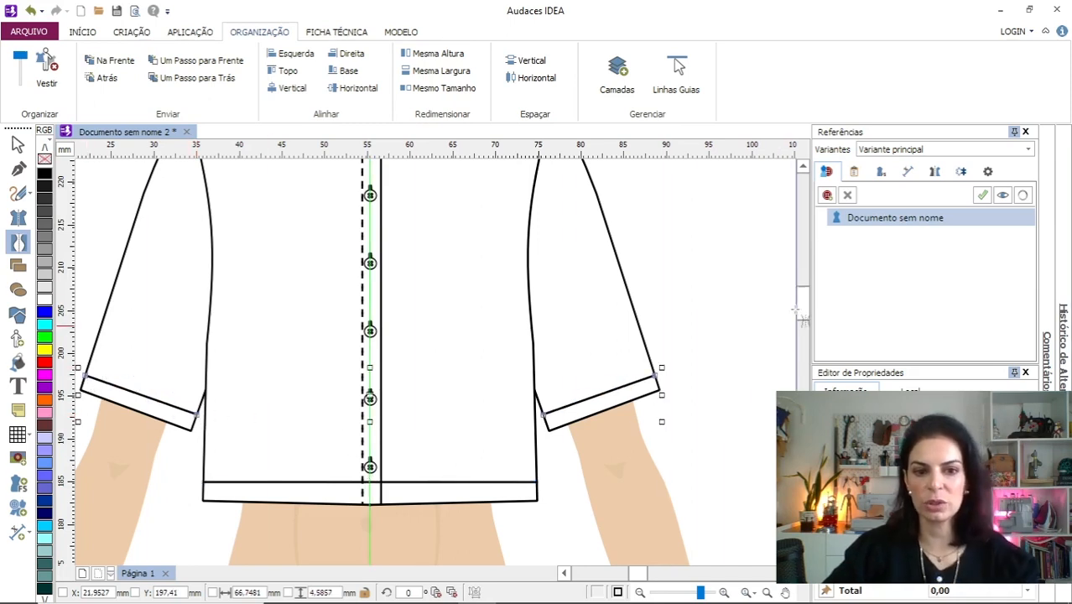
click(17, 144)
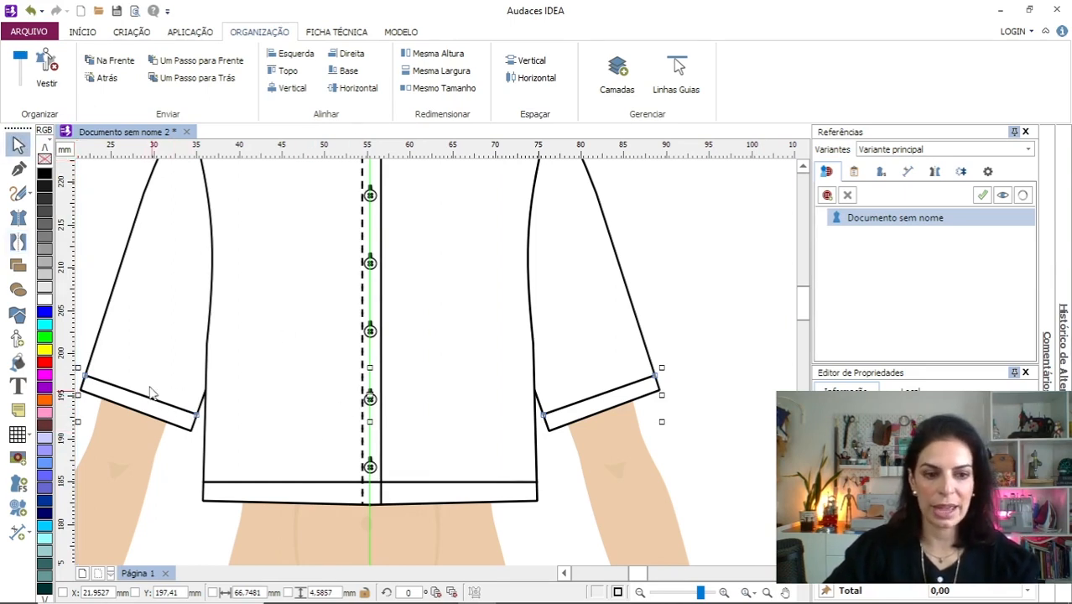
Apply the CT001 stitch to both sleeve hem lines and the horizontal line above the shirt hem.
shift+click(261, 485)
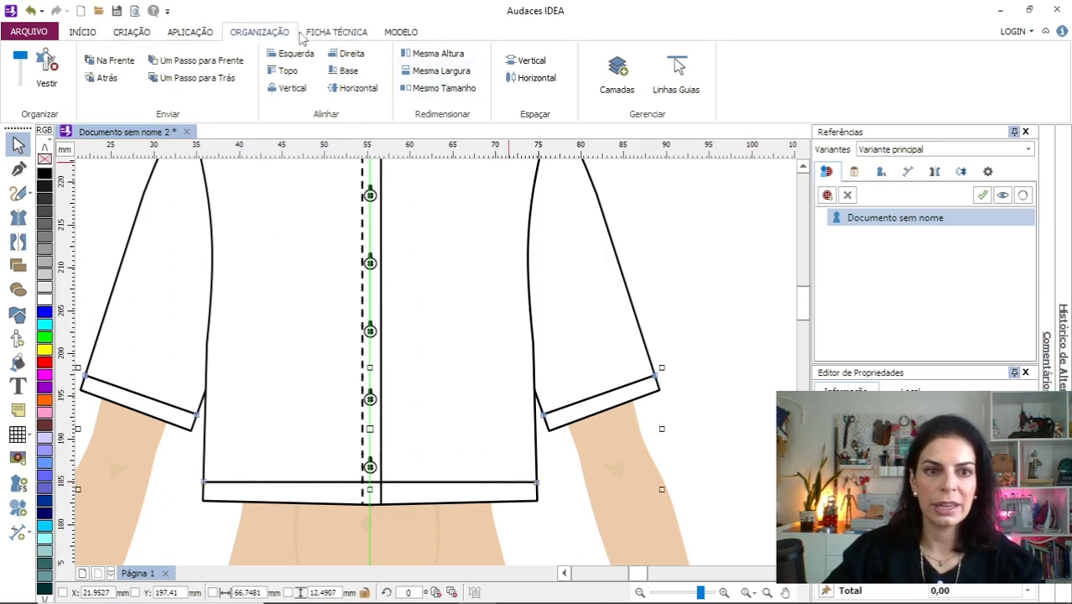
click(338, 34)
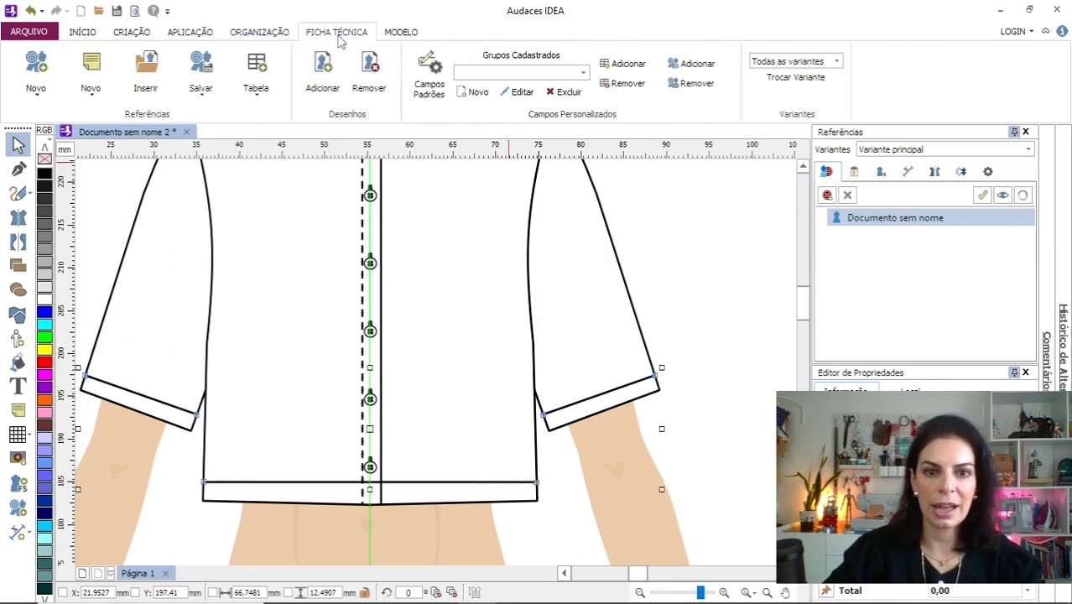
click(182, 33)
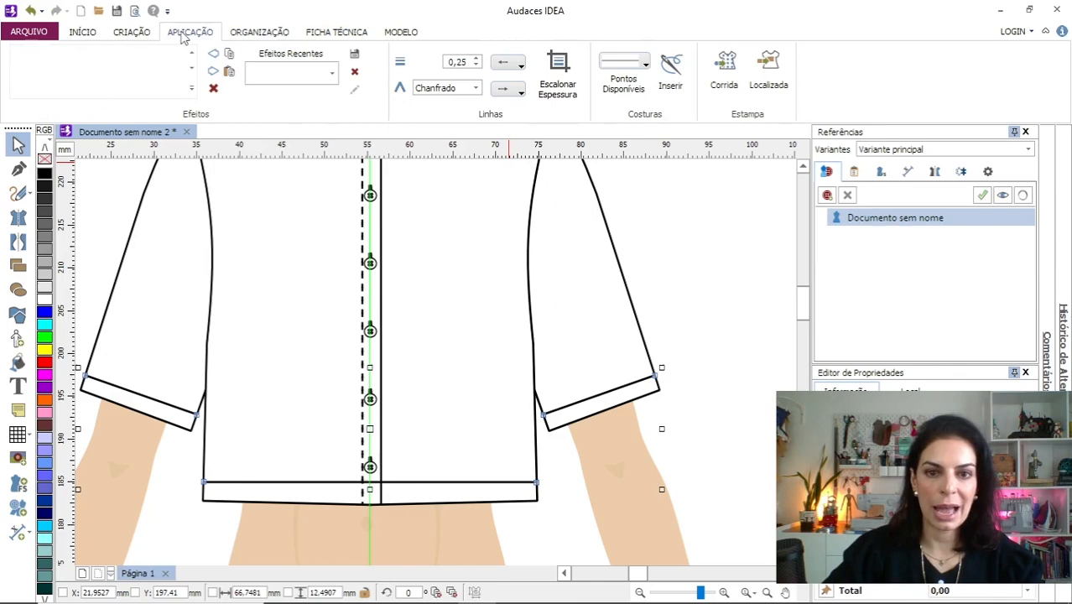
click(652, 72)
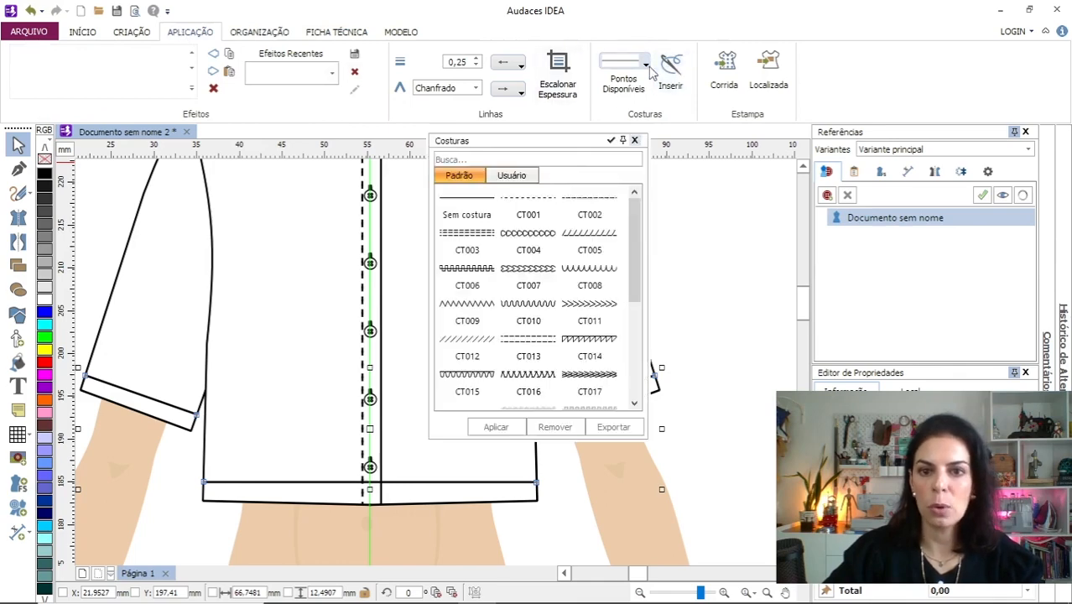
click(531, 204)
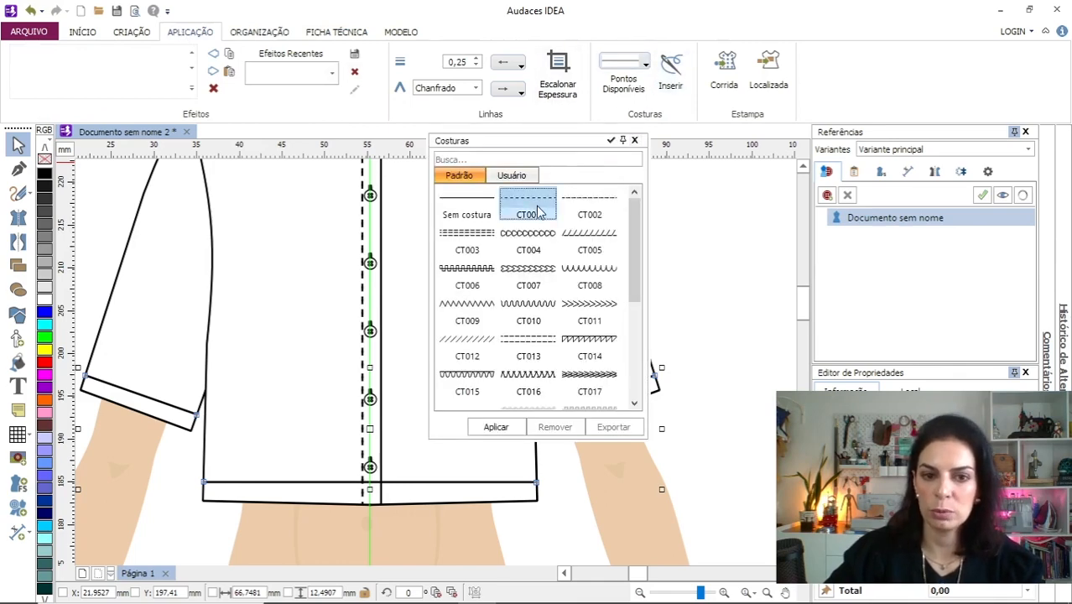
click(513, 428)
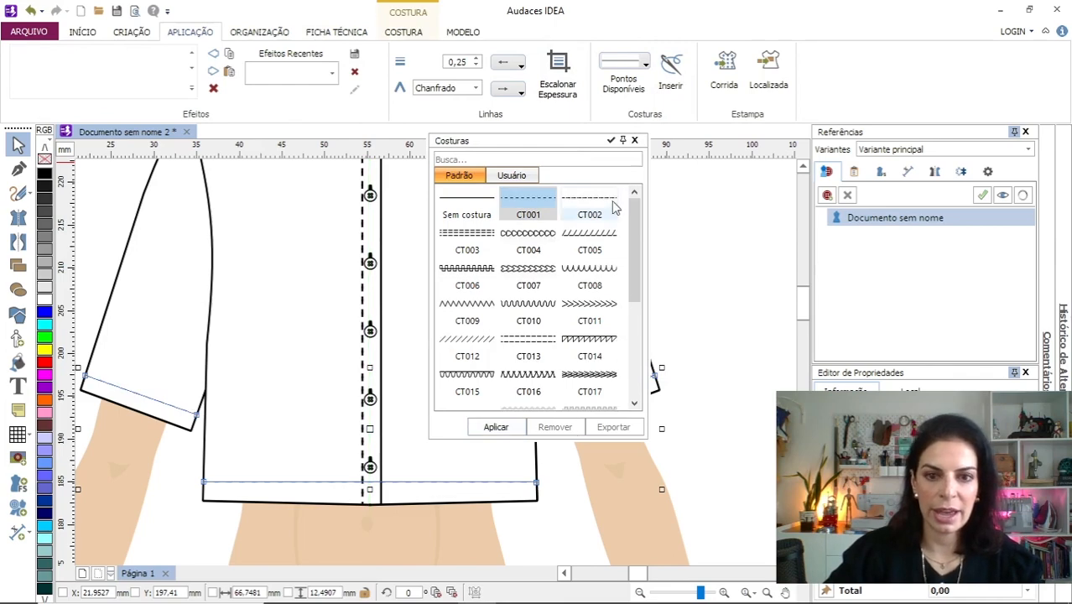
drag(562, 144, 260, 176)
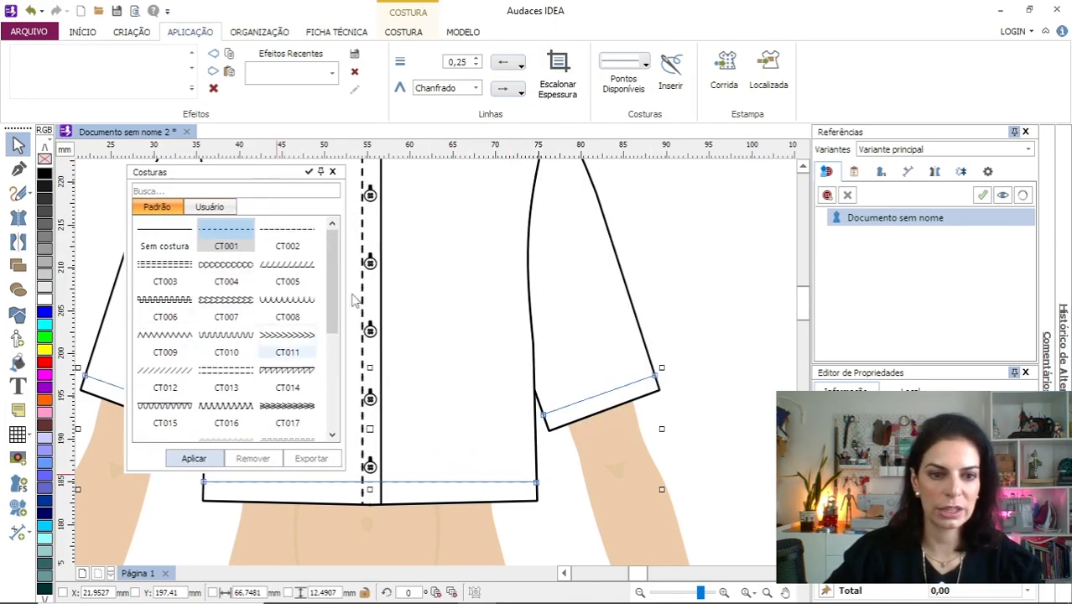
click(333, 171)
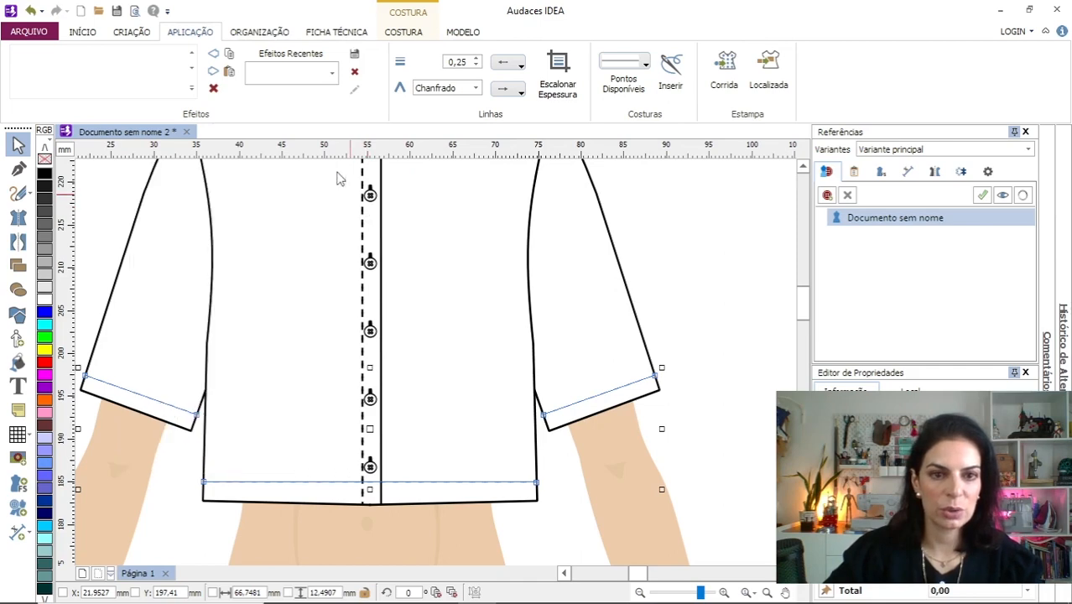
Set the line thickness of the sleeve and shirt hem stitching to 0.25 and deselect the lines.
click(476, 64)
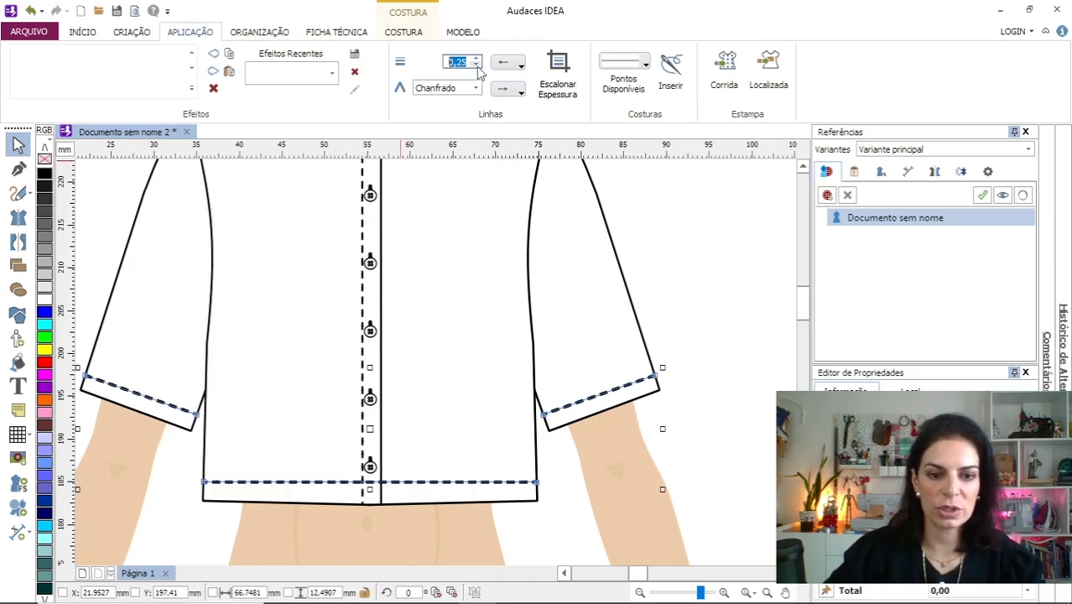
click(675, 258)
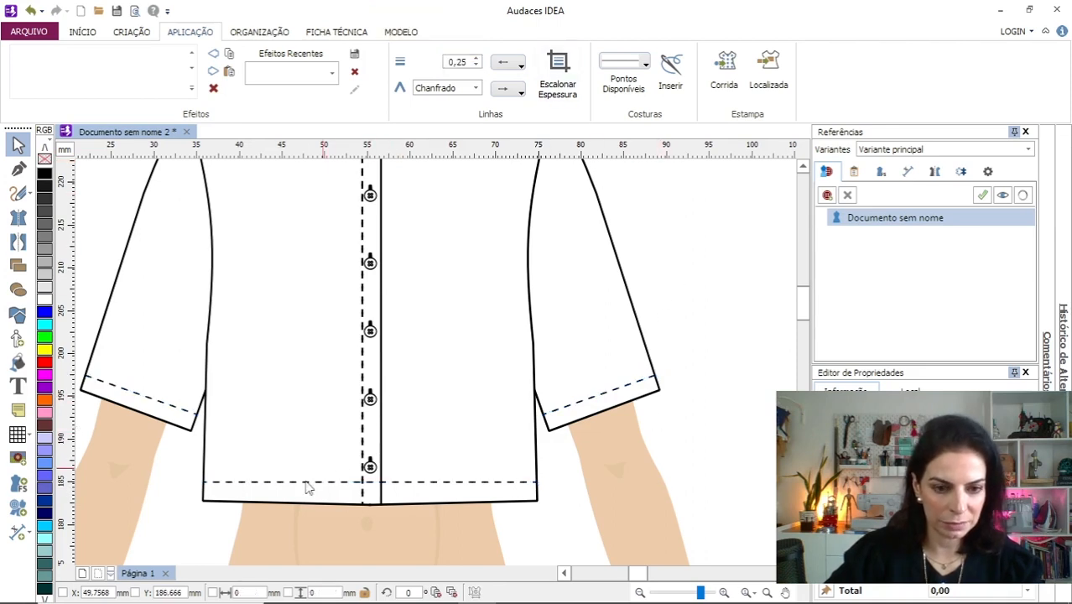
click(158, 405)
shift+click(316, 484)
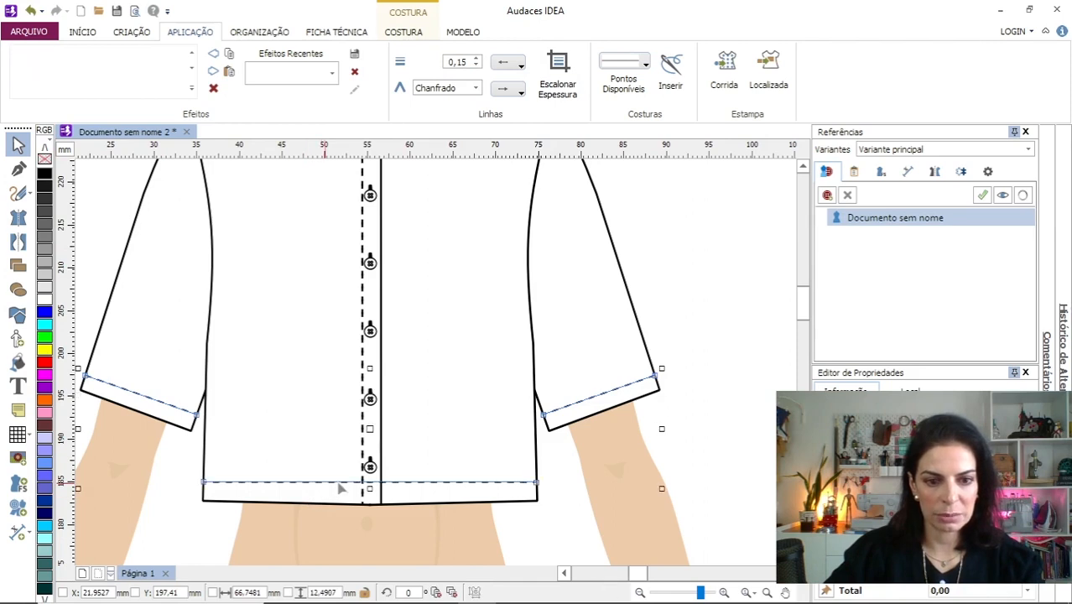
click(477, 59)
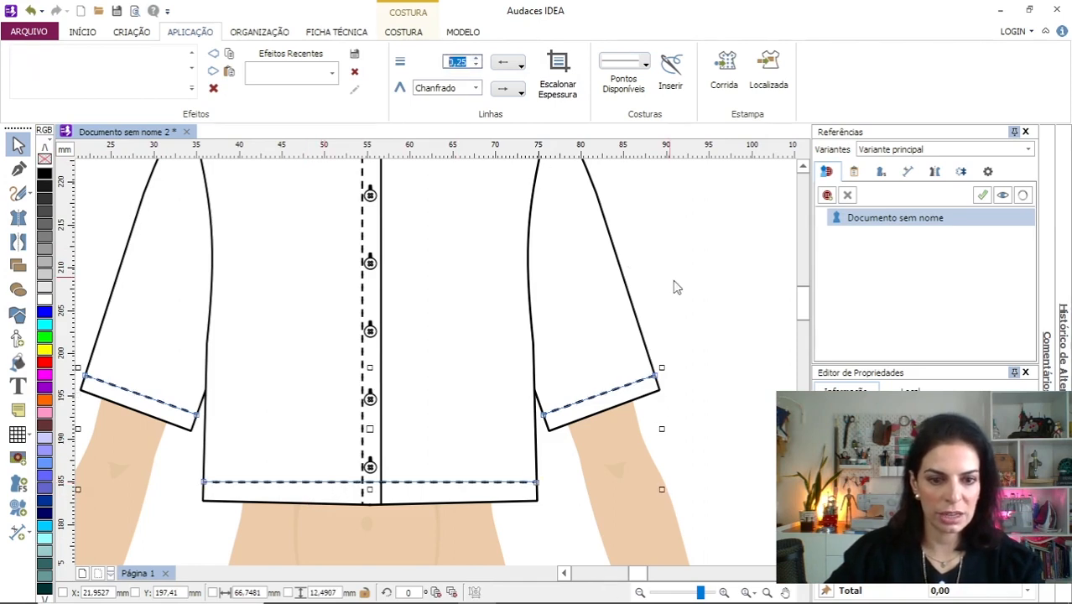
click(681, 288)
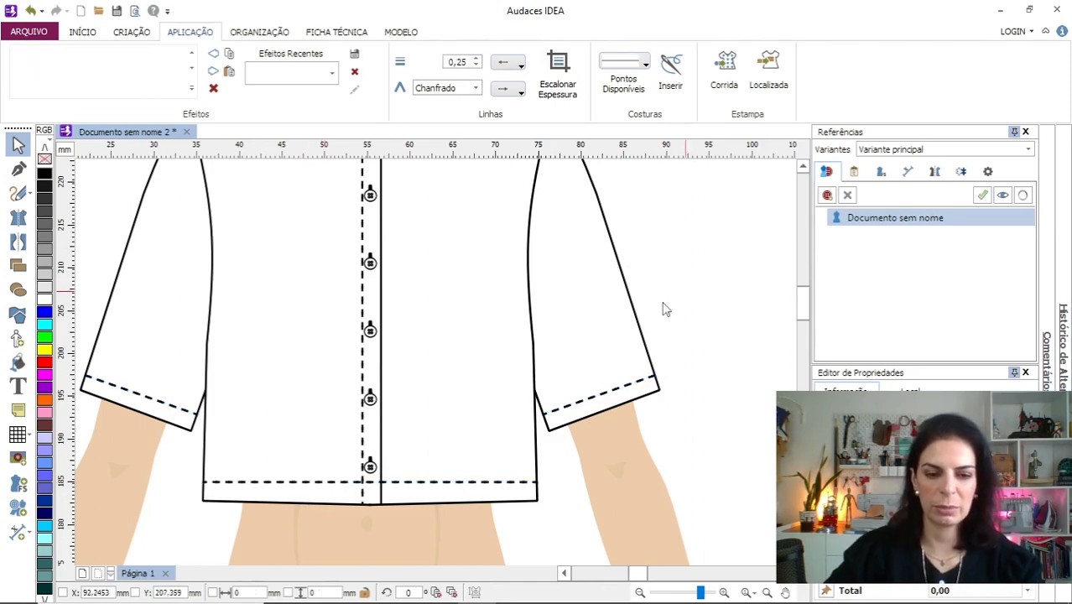
Raise the centre point of the shirt body's bottom edge to flatten the hem.
click(411, 511)
scroll(374, 517, down, 3)
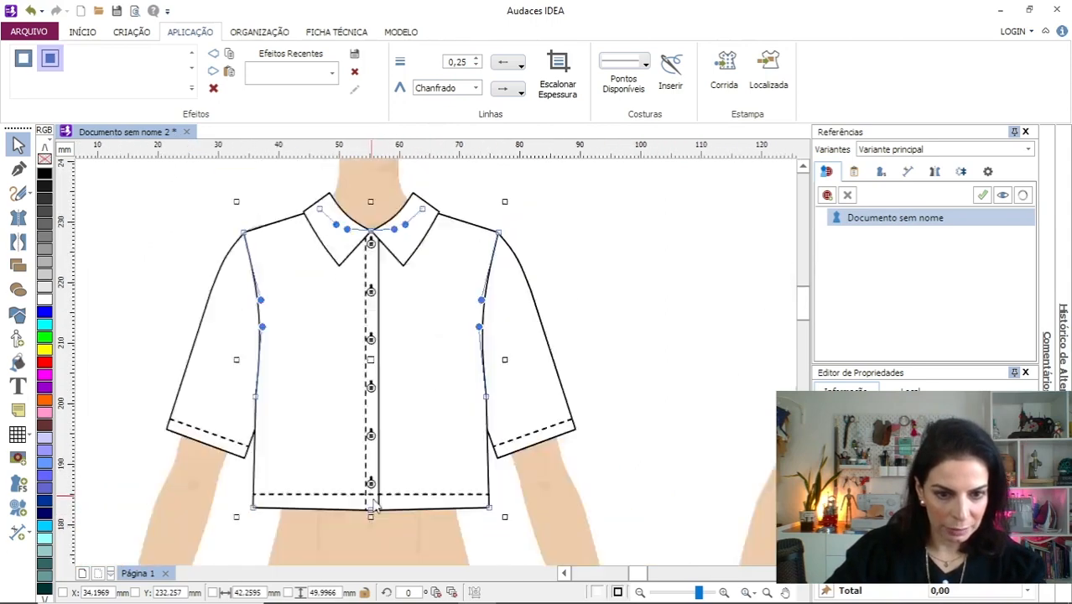
scroll(388, 529, up, 5)
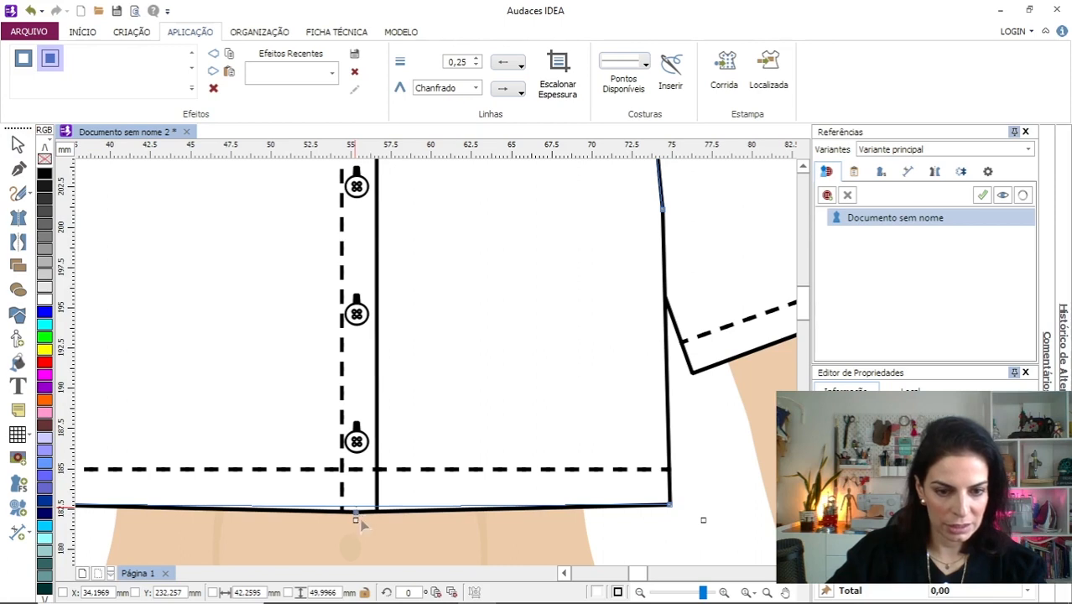
Shorten the placket's stitched line and solid line so both end on the flattened hem, and deselect.
click(347, 518)
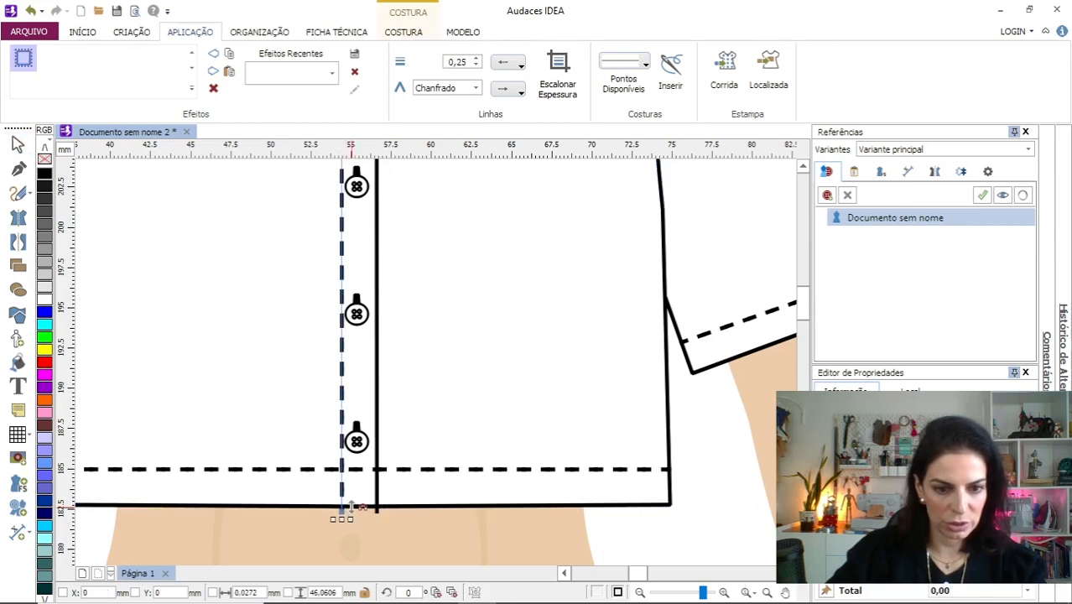
click(376, 514)
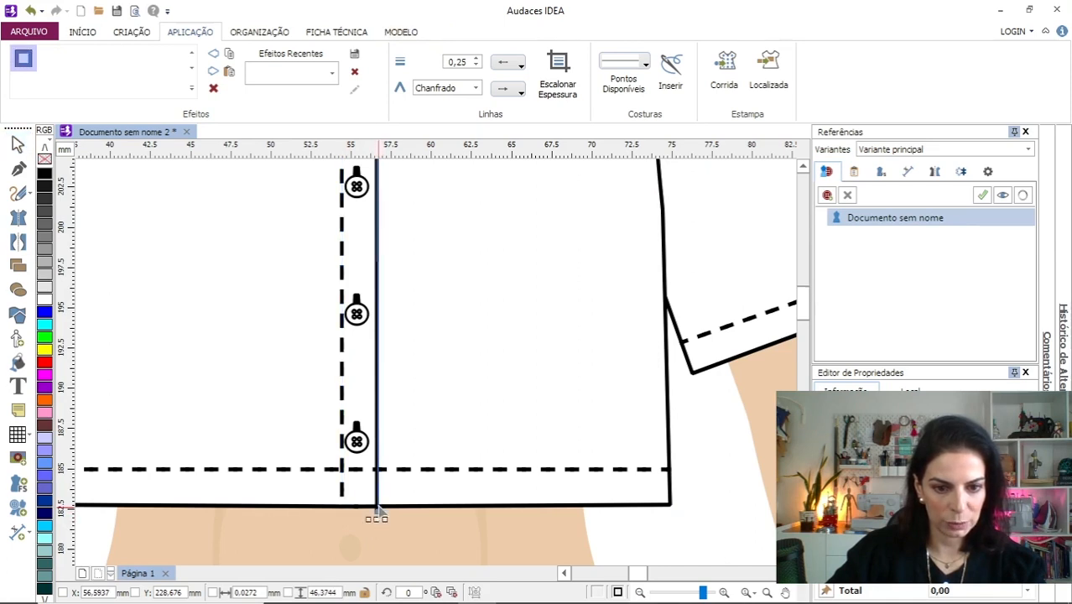
drag(377, 511, 378, 506)
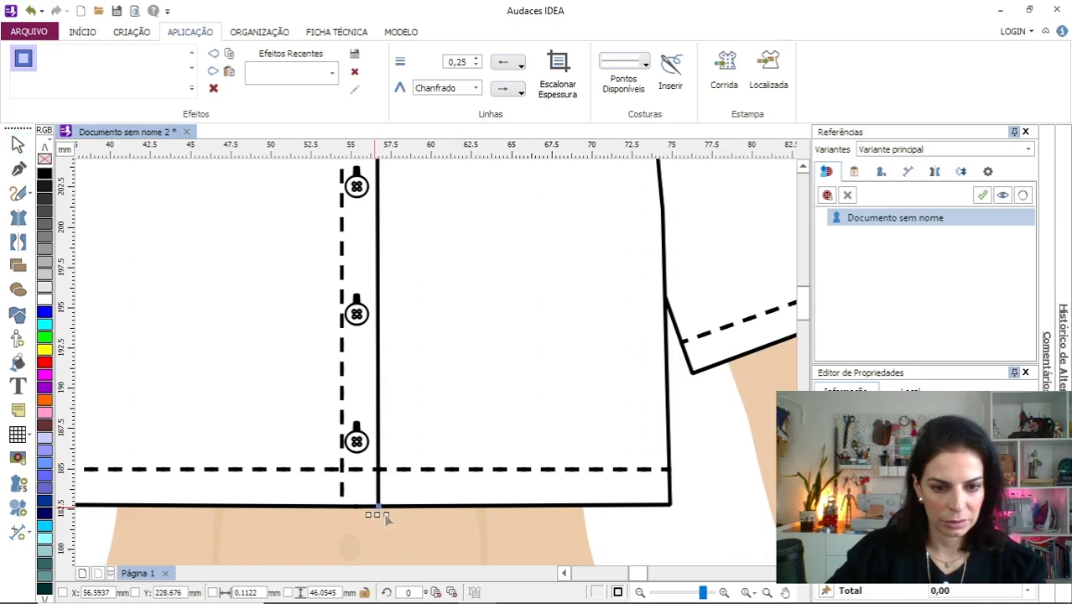
scroll(388, 530, up, 2)
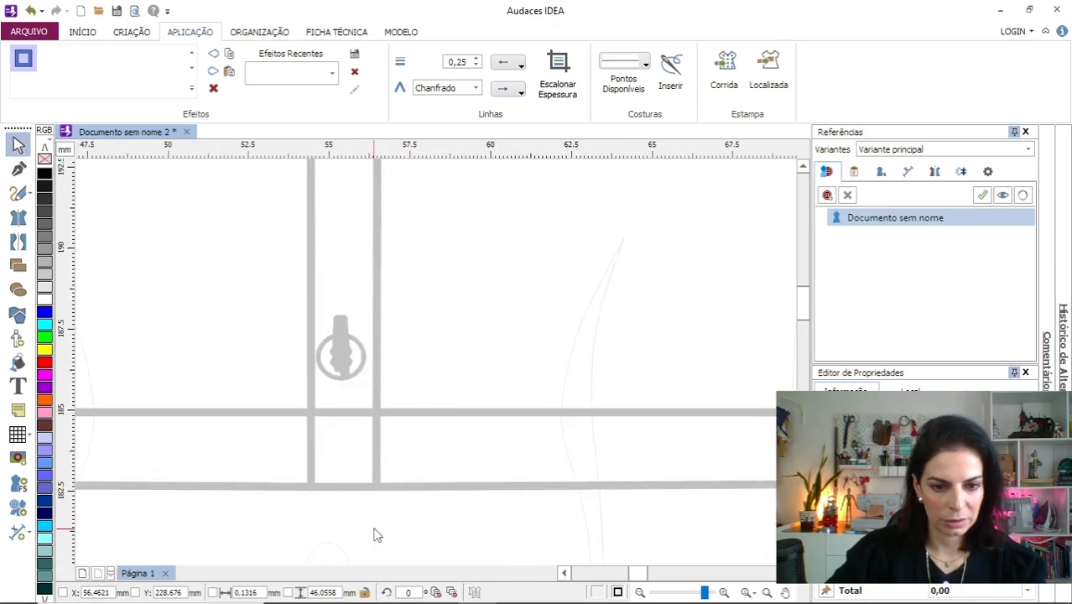
click(311, 476)
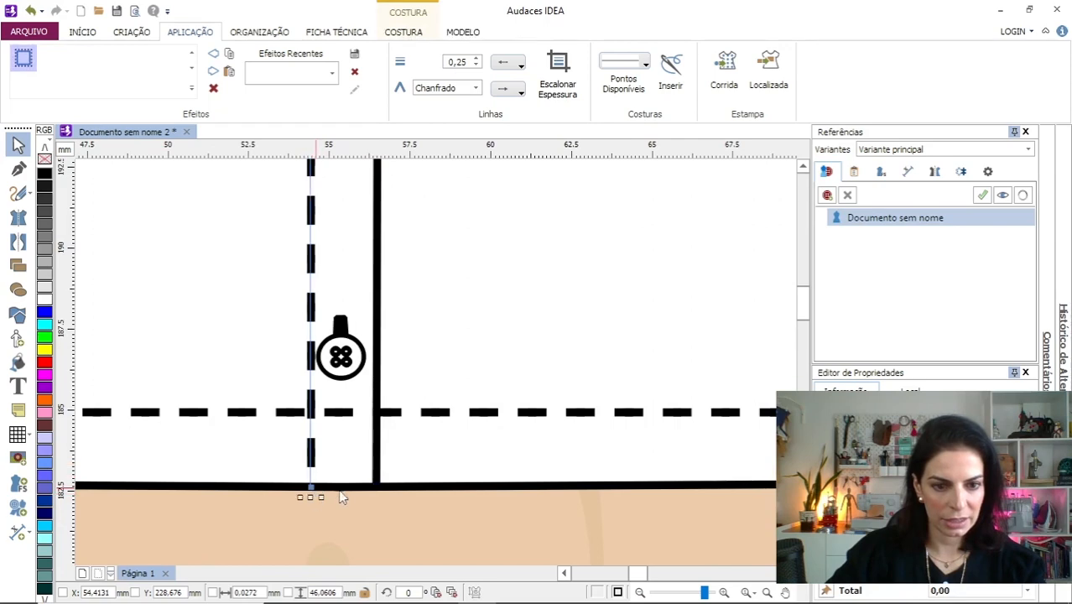
scroll(459, 515, down, 2)
scroll(498, 510, down, 2)
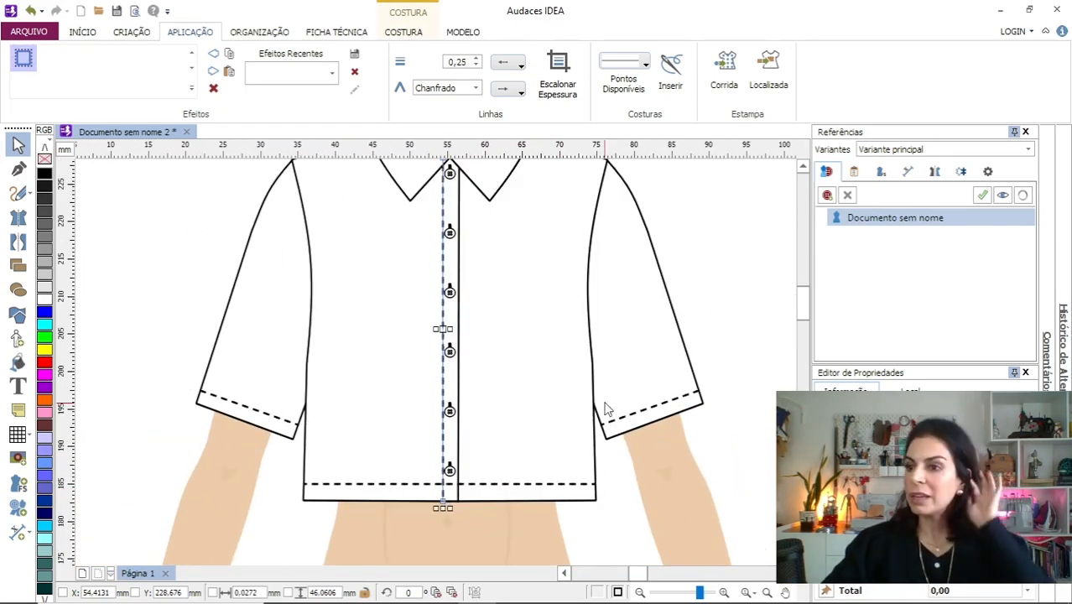
scroll(584, 409, down, 1)
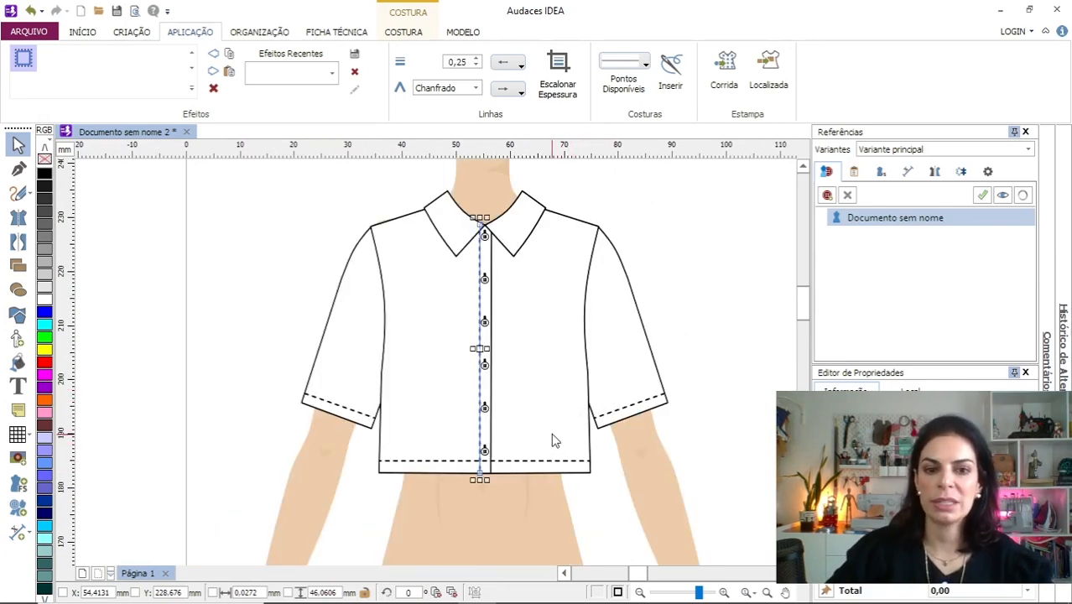
click(705, 362)
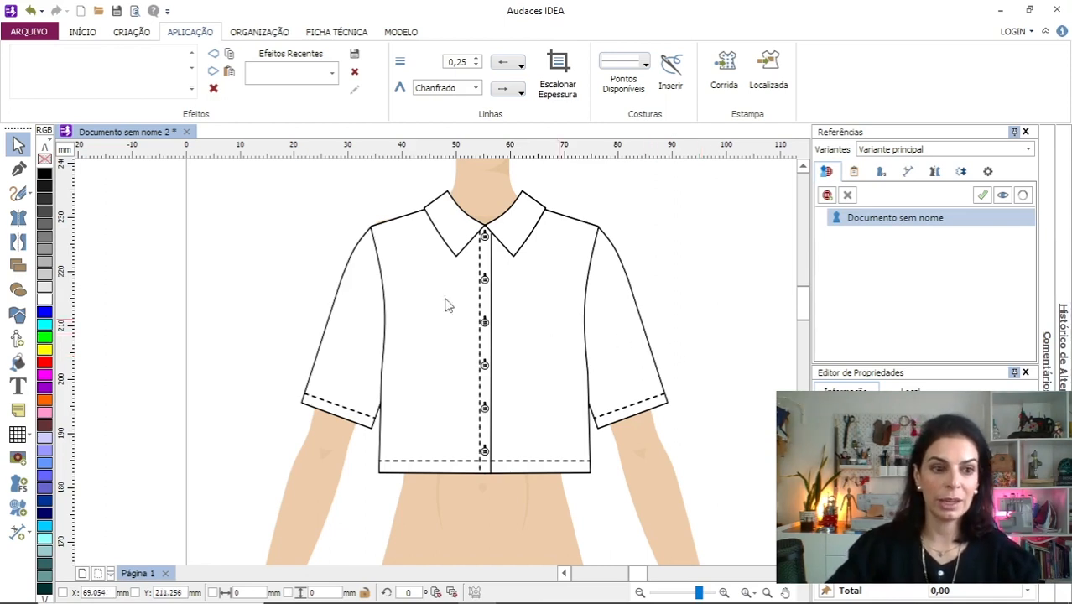
Look through the technical sheet options for creating a new material, activity or generic reference.
click(134, 34)
click(288, 33)
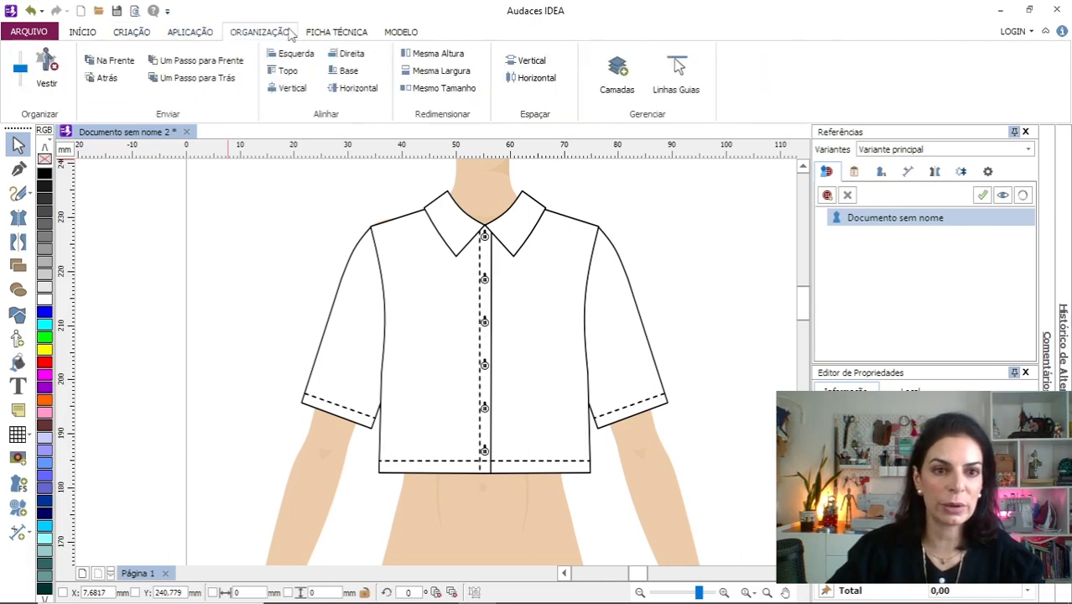
click(332, 34)
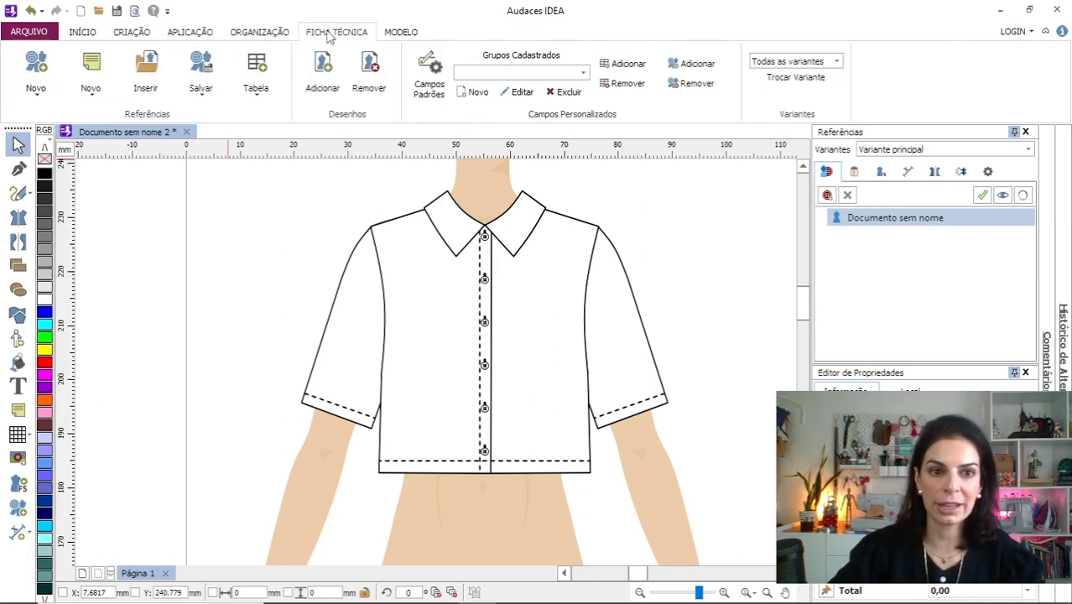
click(89, 97)
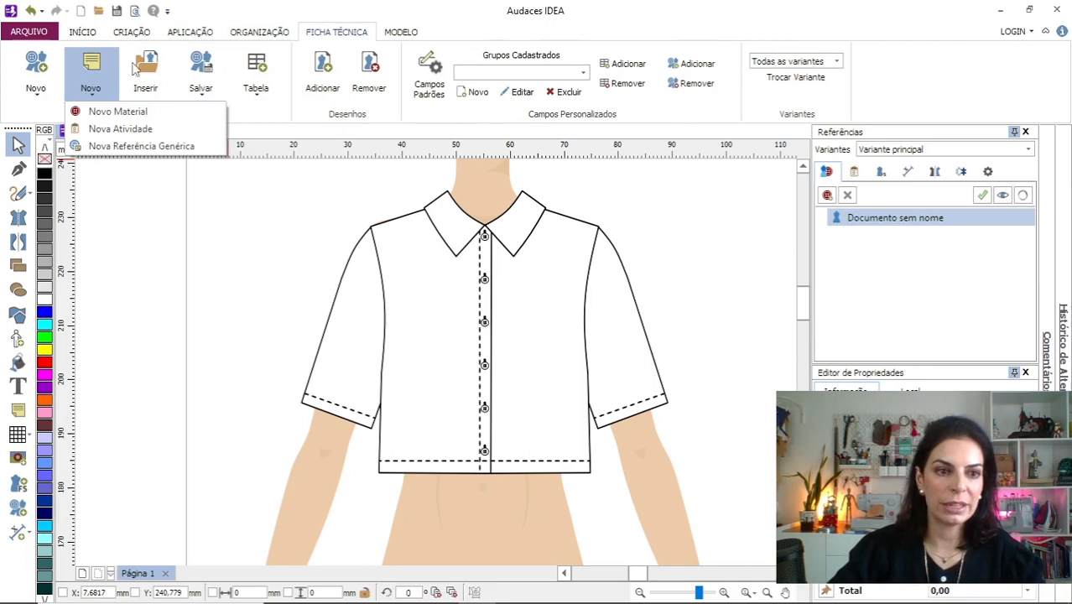
click(142, 113)
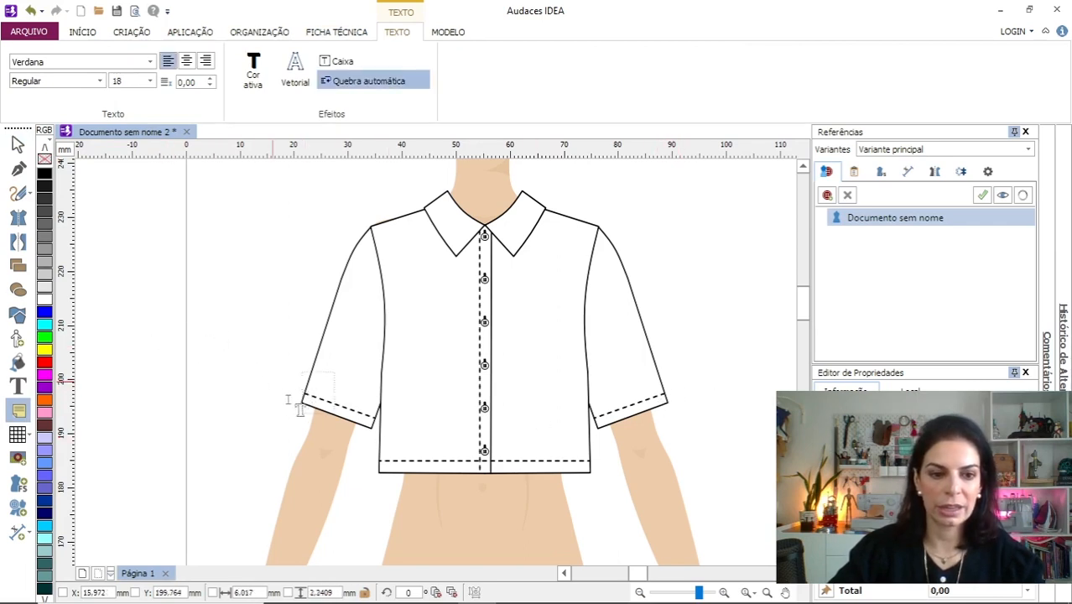
Place a new material note on the technical sheet with its arrow pointing at the left sleeve's hem.
click(304, 375)
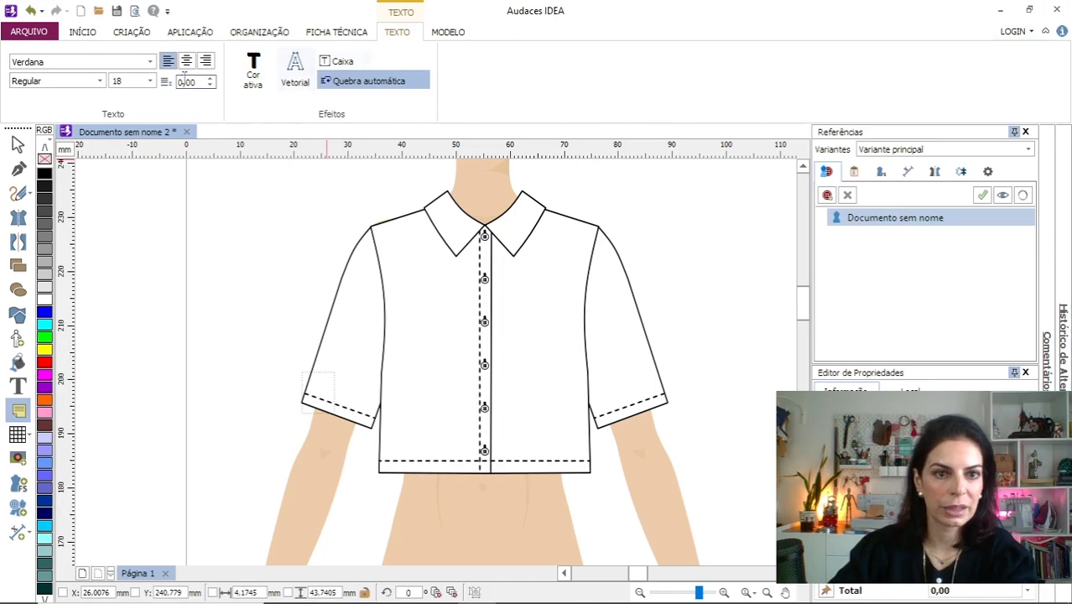
click(259, 32)
click(336, 32)
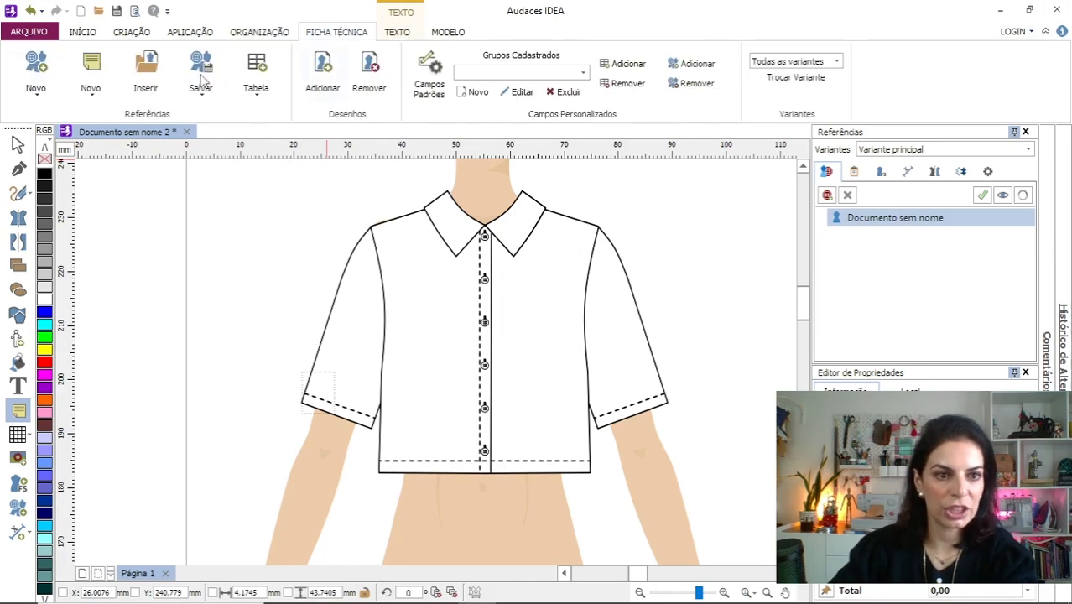
click(91, 84)
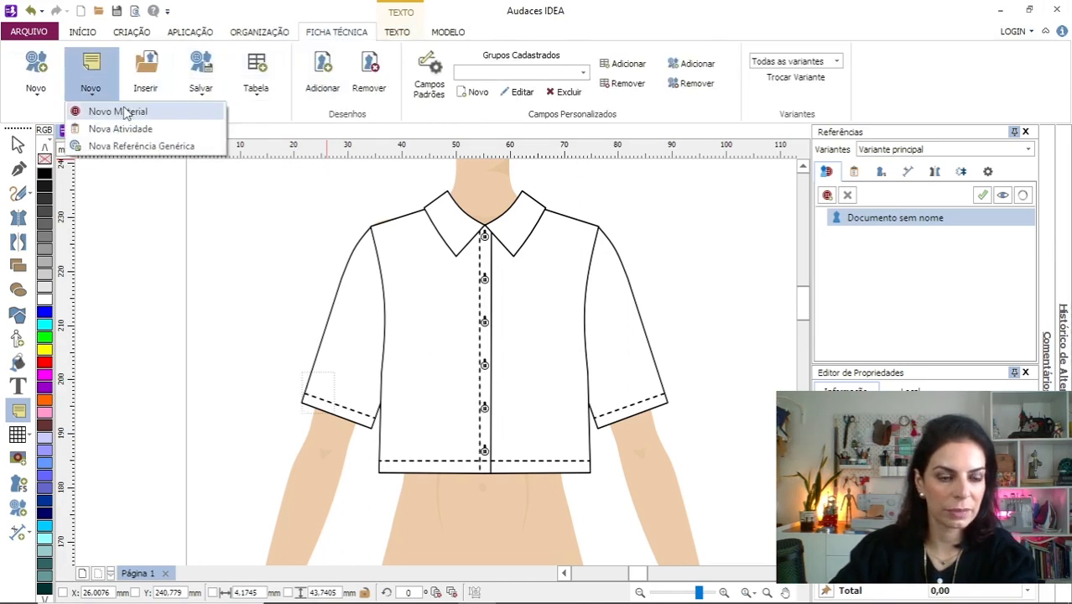
click(124, 111)
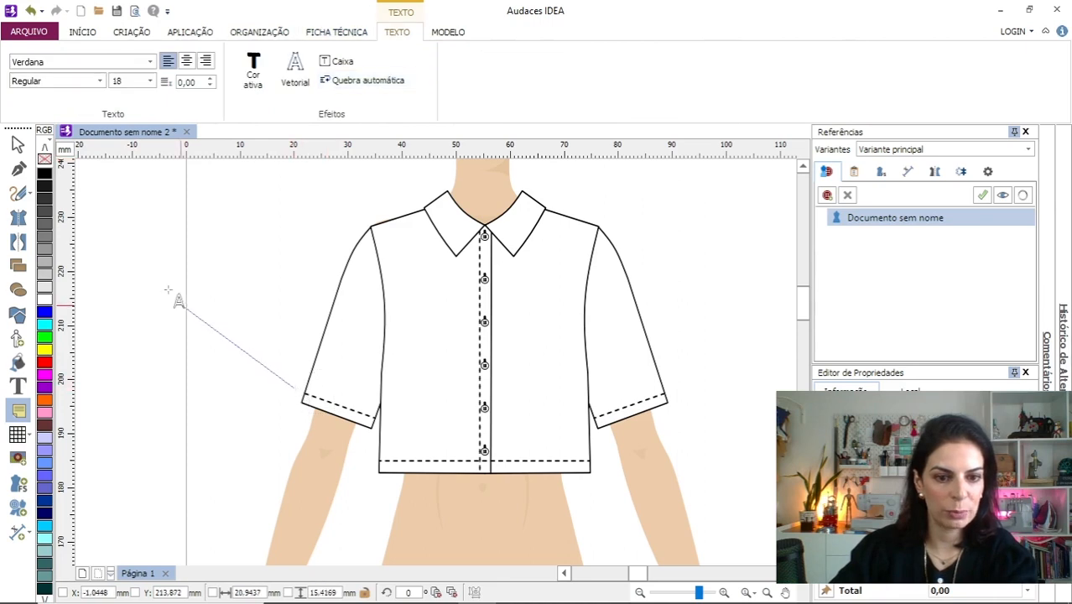
click(218, 312)
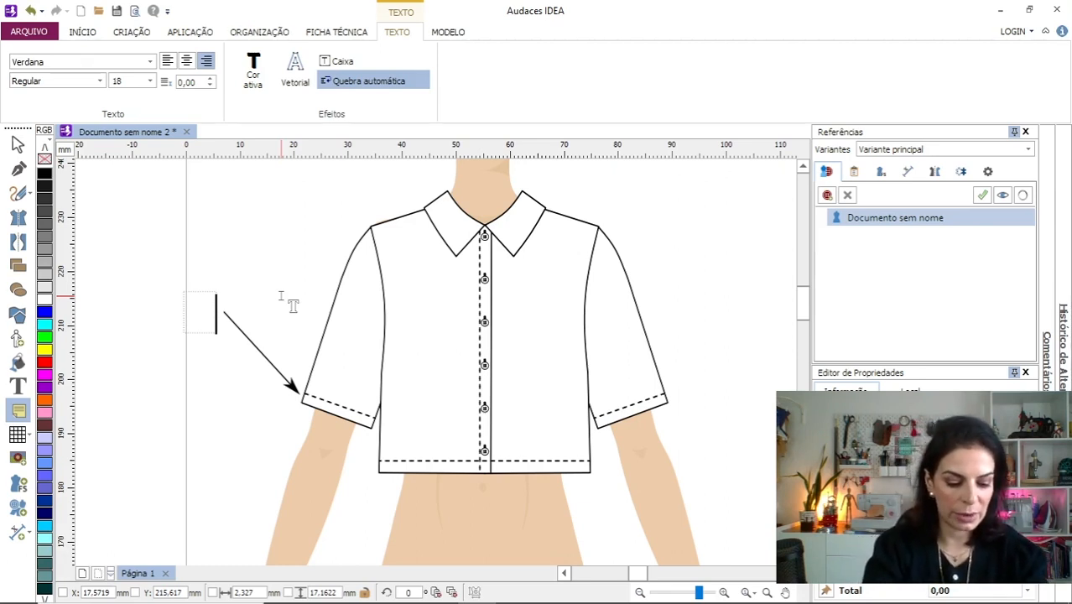
Write "bainha dobrada" with "2 cm" on a second line as the sleeve hem note's text.
text(bain)
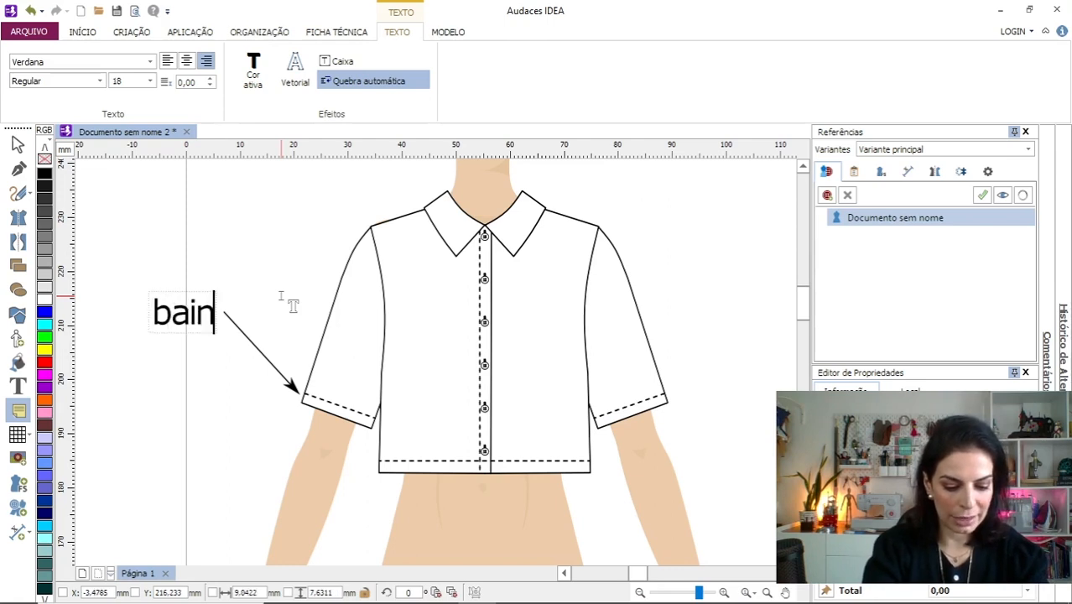
text(ha dibrada)
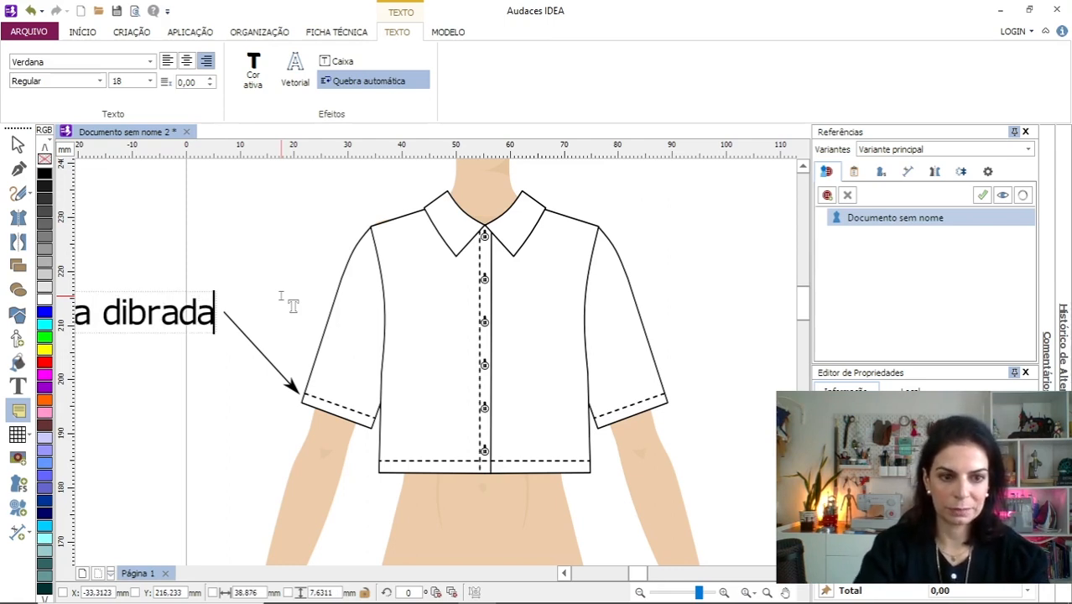
key(BackSpace)
key(BackSpace)
key(BackSpace)
key(BackSpace)
key(BackSpace)
key(BackSpace)
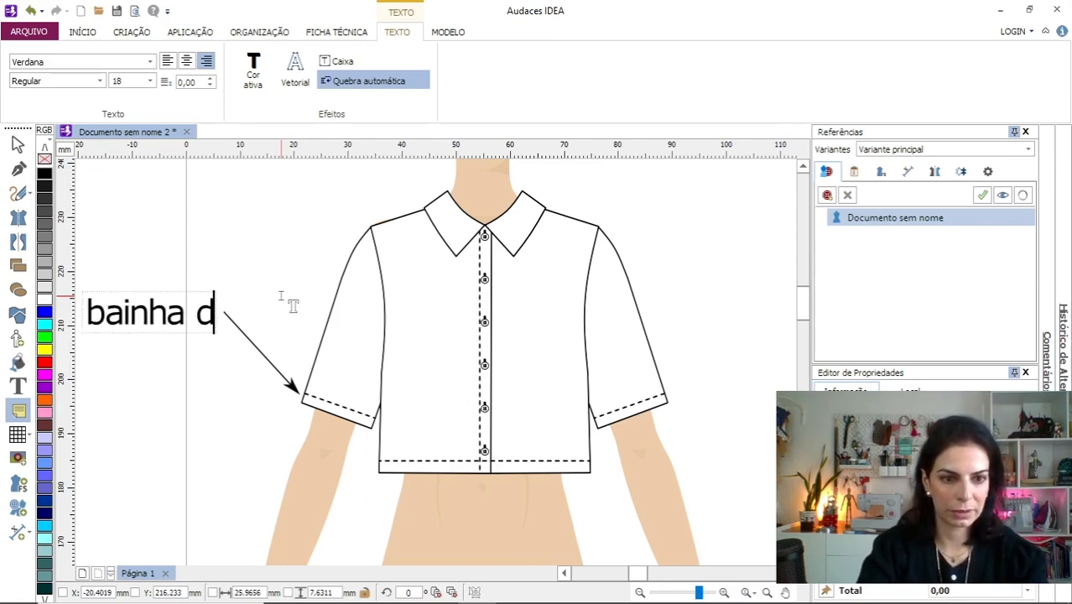
text(obrada)
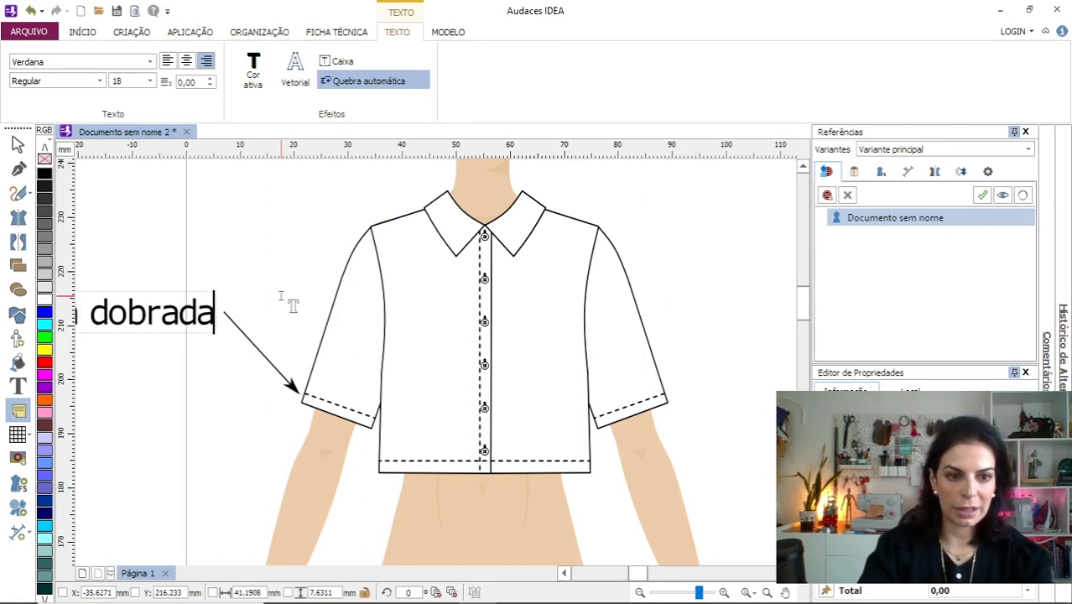
key(Escape)
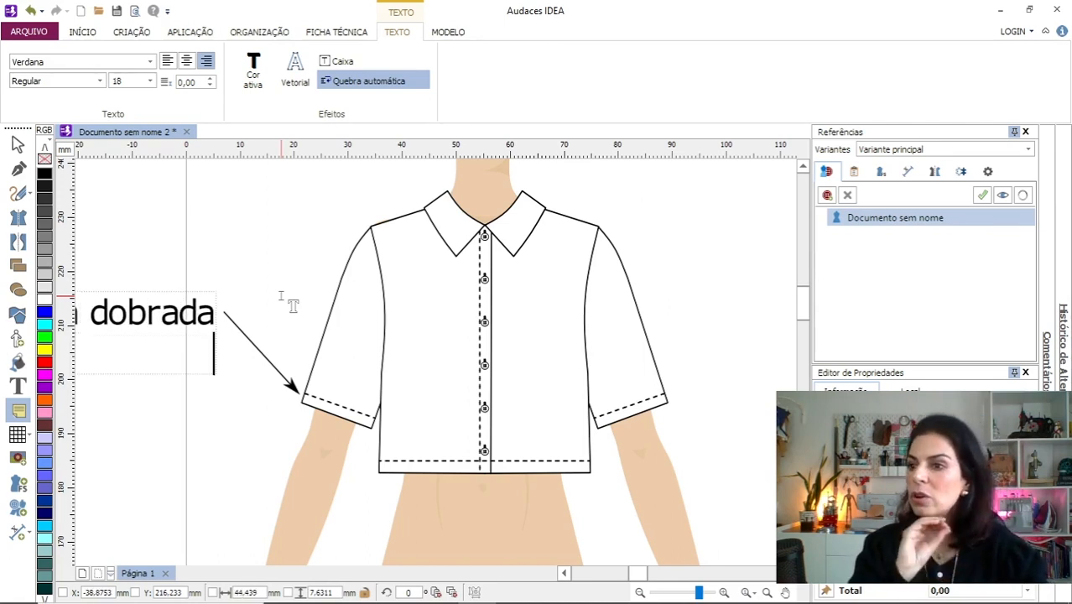
key(Return)
text(2)
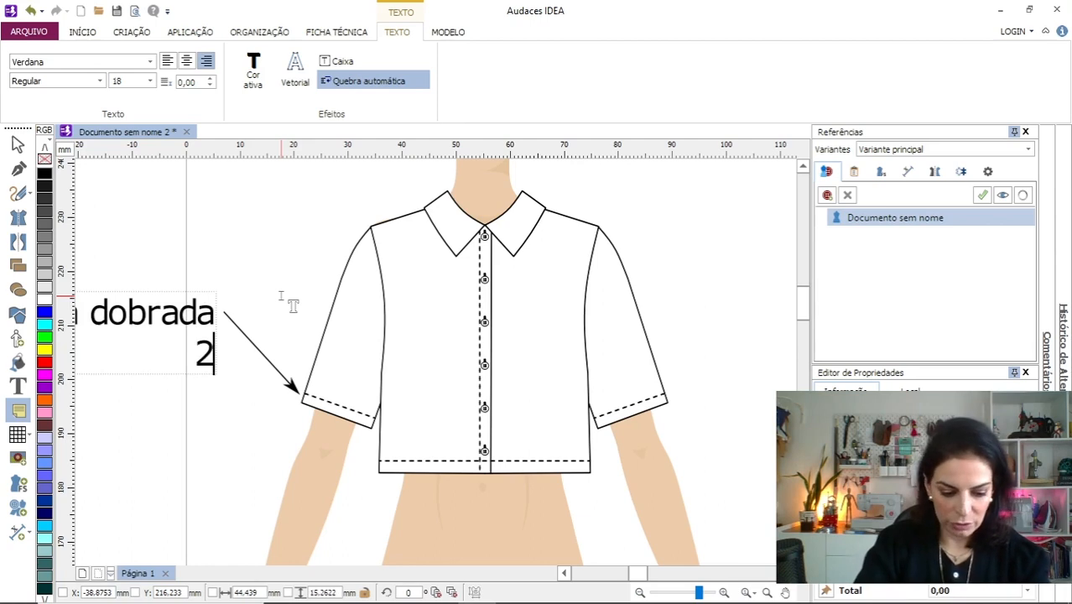
text( cm)
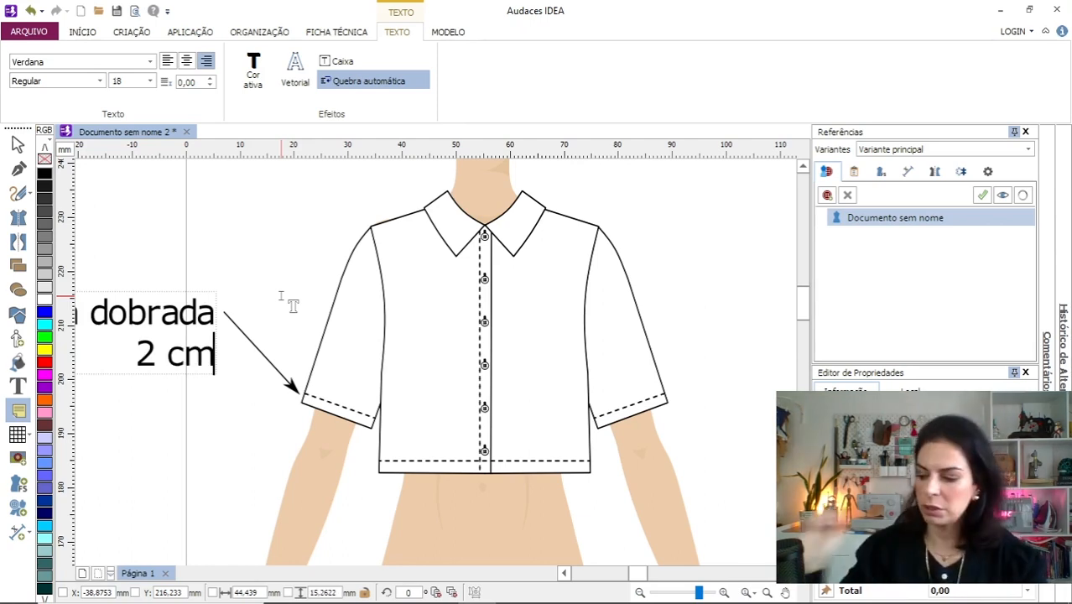
Set the sleeve hem note's font size to 12 and move the note up beside the left shoulder.
click(149, 80)
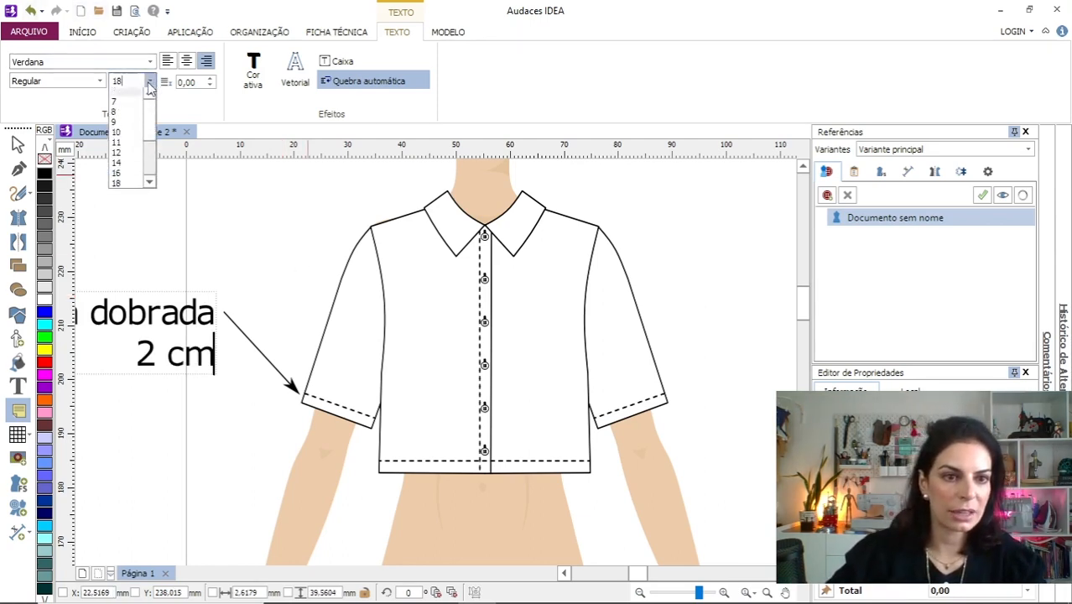
click(117, 155)
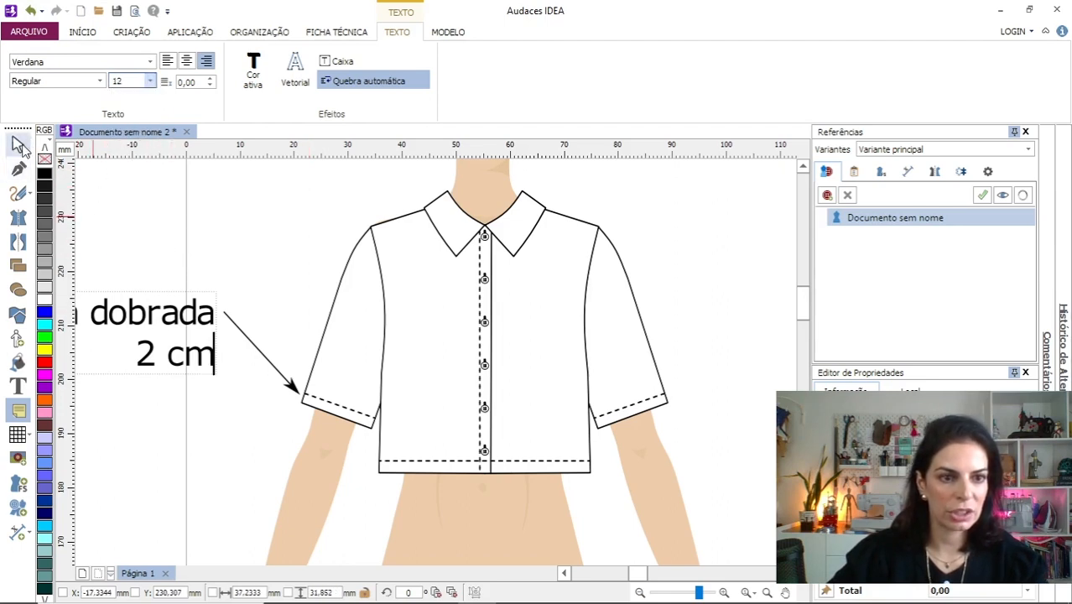
click(122, 216)
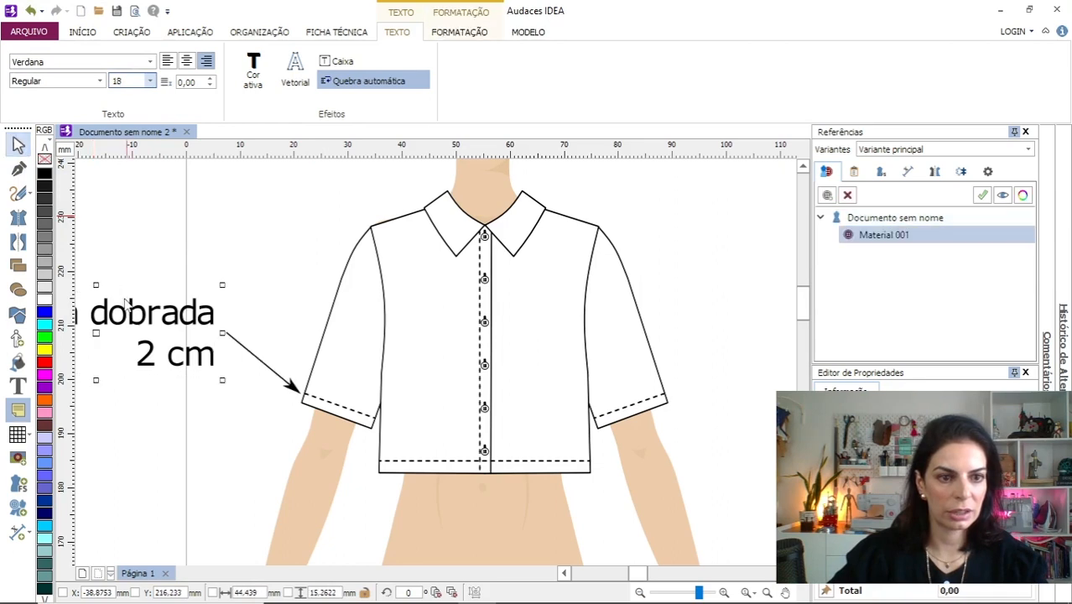
click(151, 83)
click(134, 162)
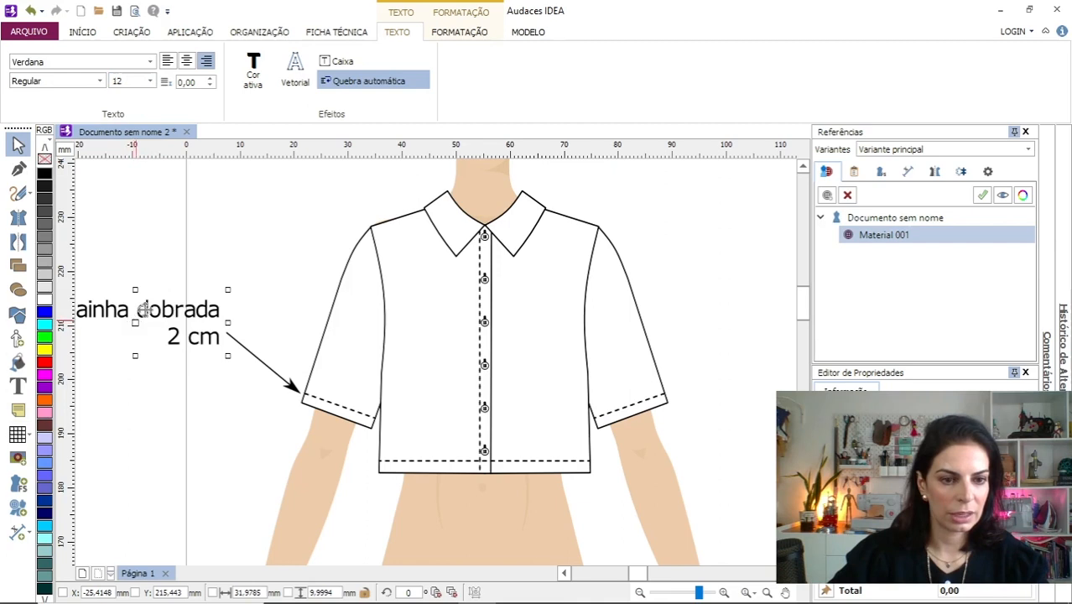
drag(143, 310, 231, 251)
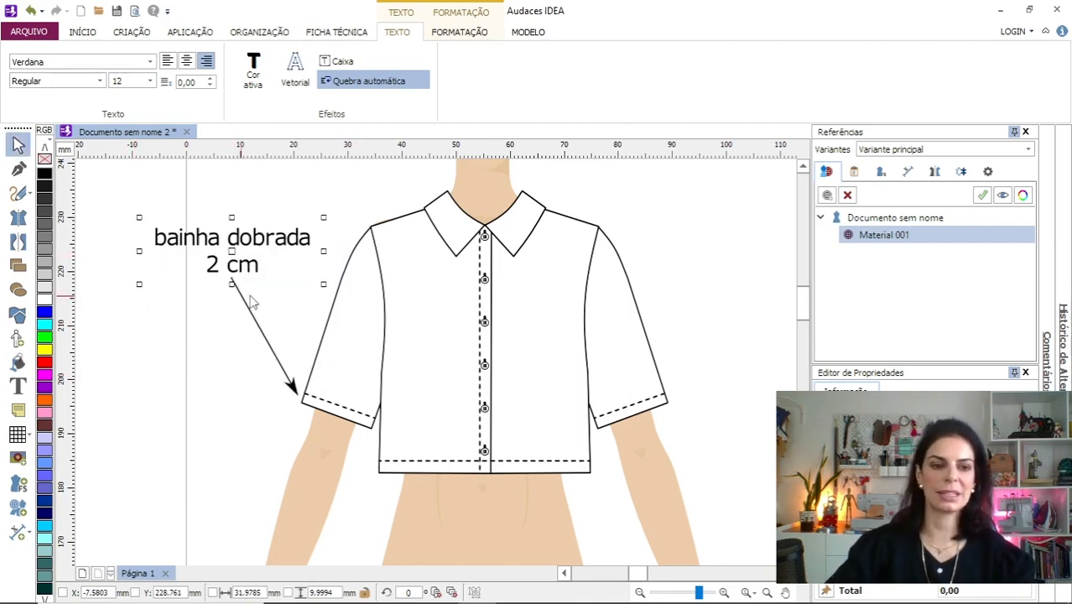
Place another new material note above the right shoulder with its arrow pointing at the collar.
scroll(366, 407, down, 1)
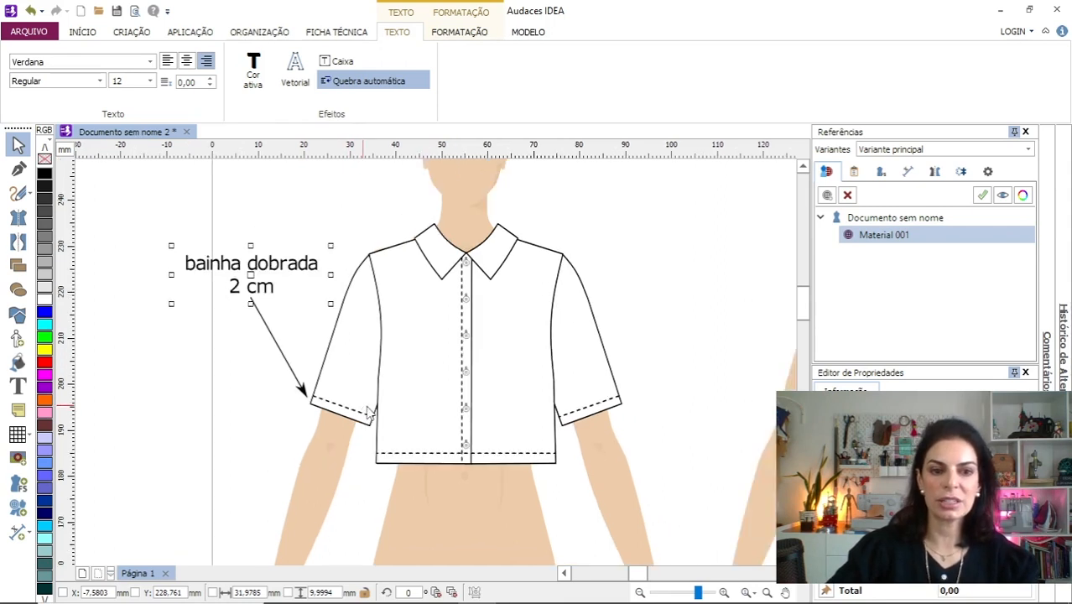
scroll(367, 407, down, 1)
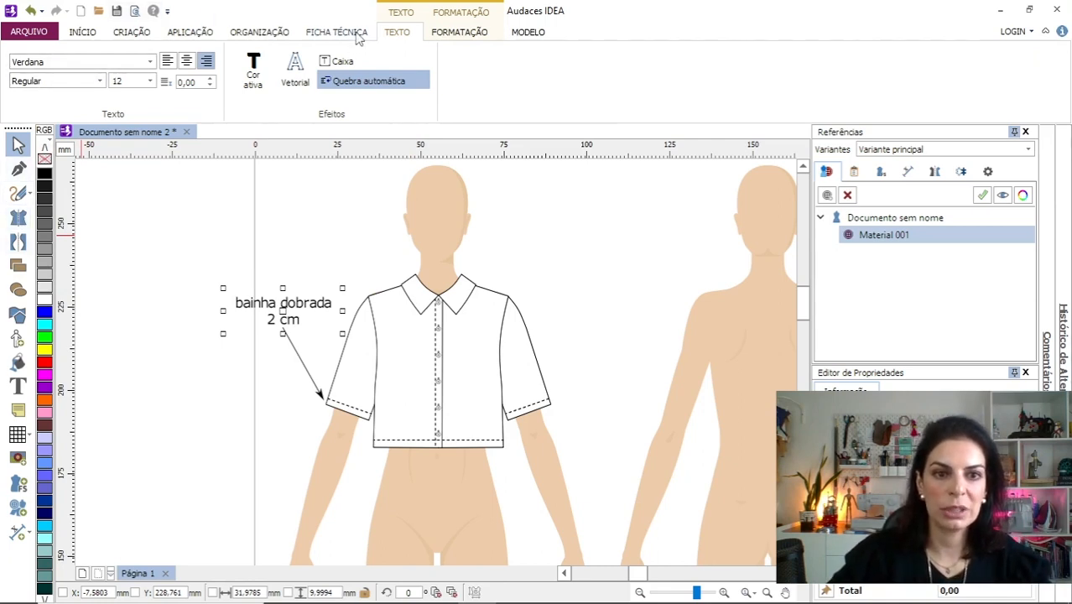
click(356, 35)
click(93, 98)
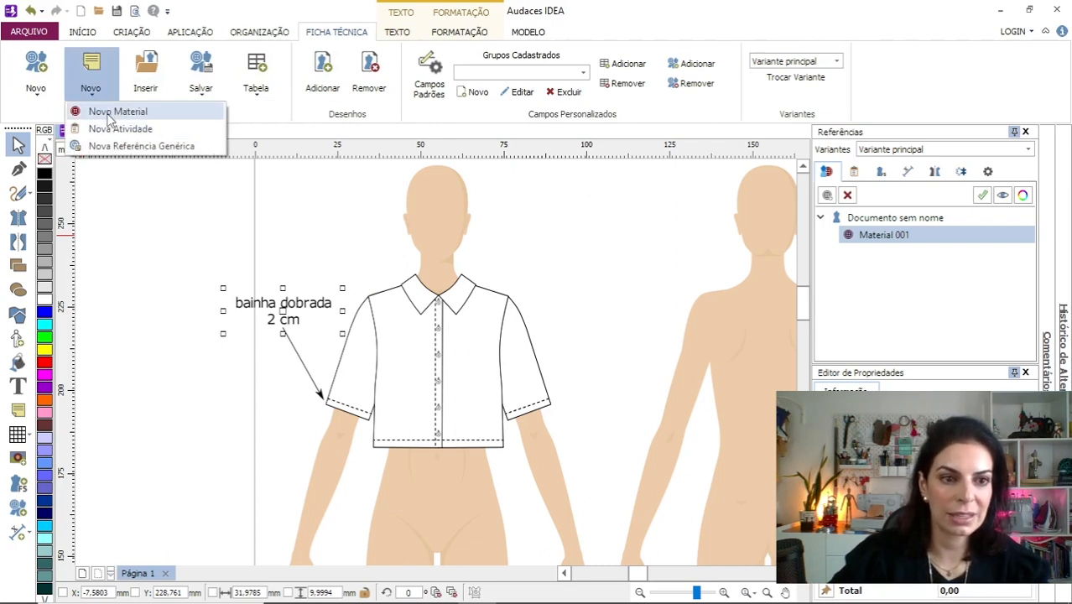
click(109, 112)
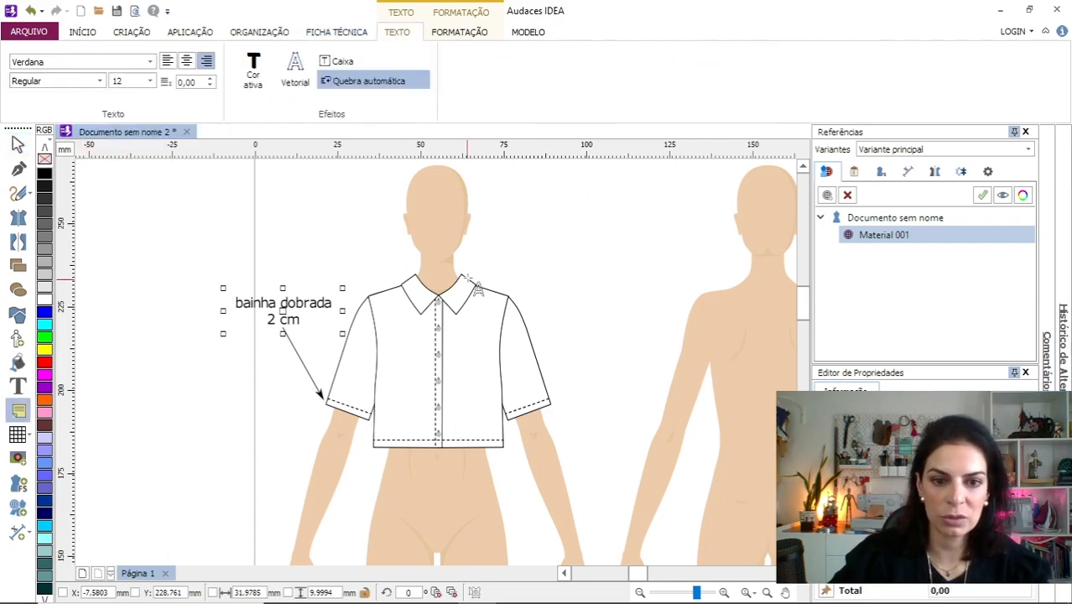
drag(466, 280, 503, 243)
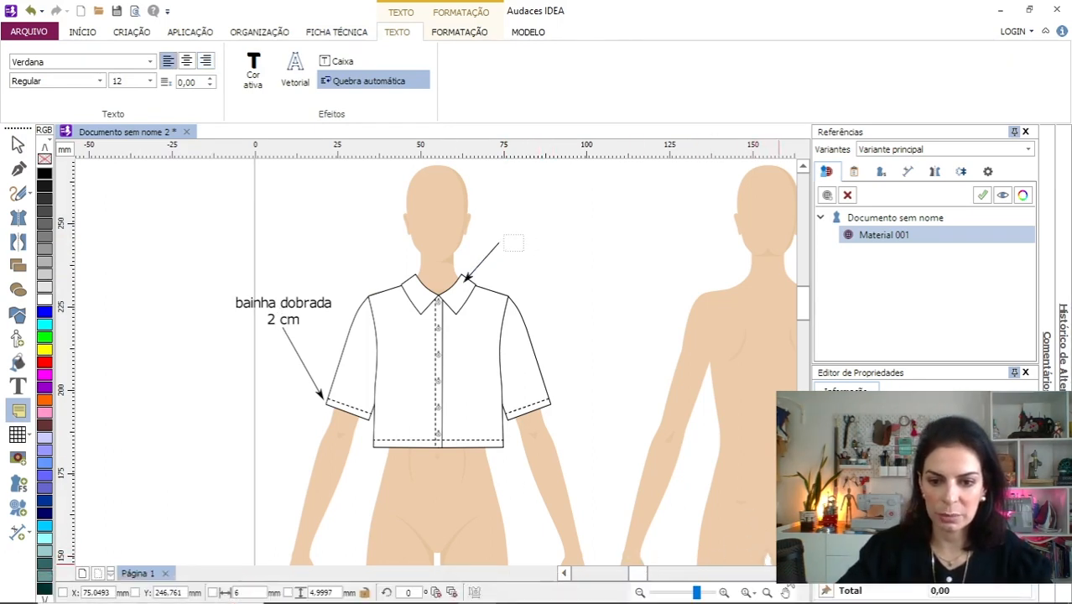
Write "entretela colante" on two lines as the collar note's text and deselect the note.
click(786, 573)
click(786, 574)
click(785, 574)
click(787, 572)
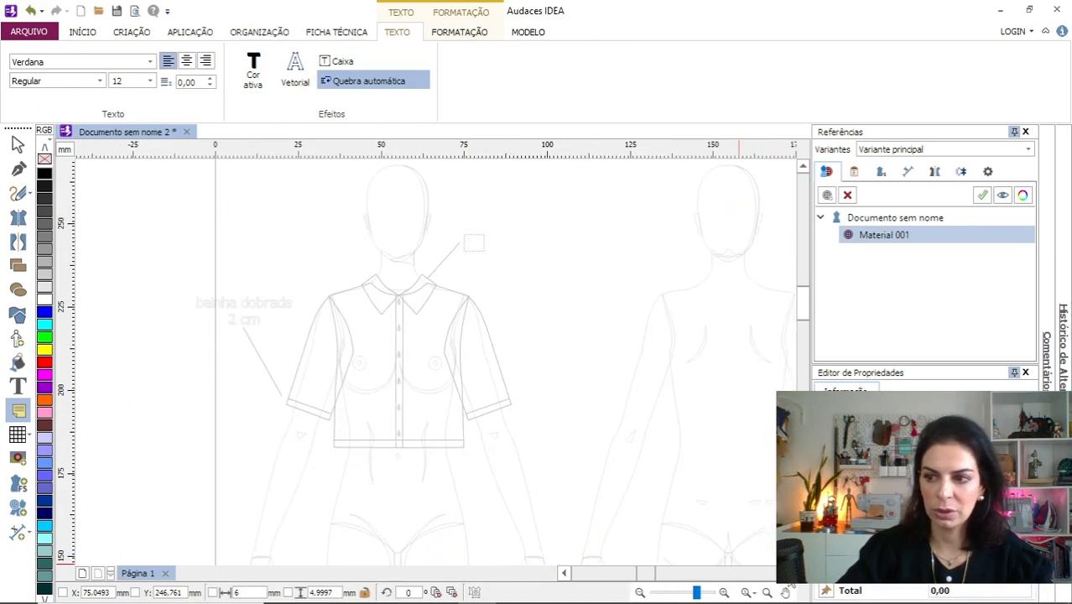
click(787, 574)
click(786, 574)
click(787, 574)
click(786, 573)
click(787, 574)
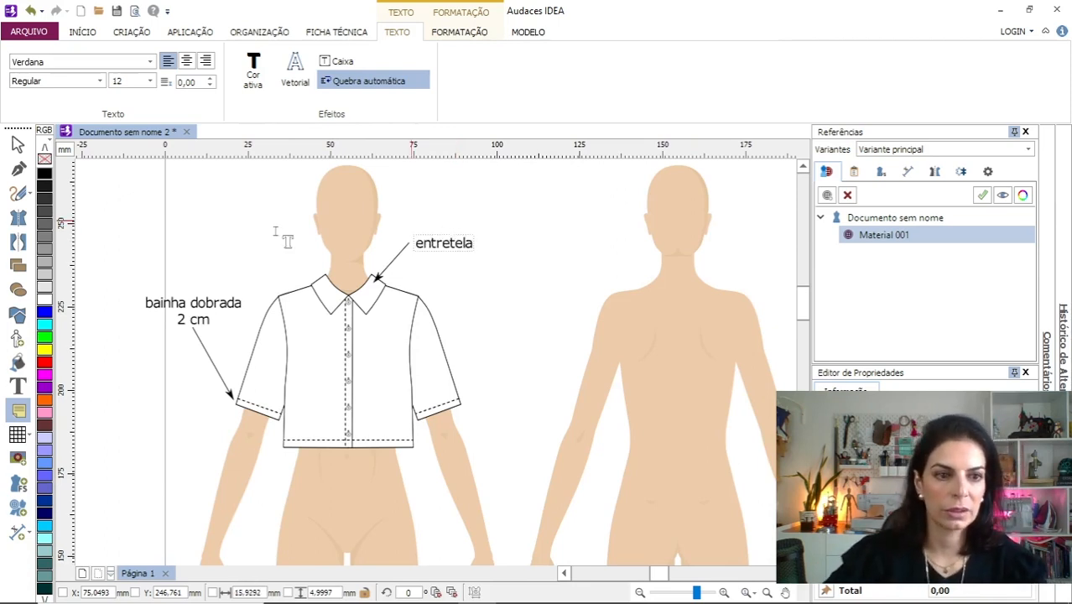
click(19, 144)
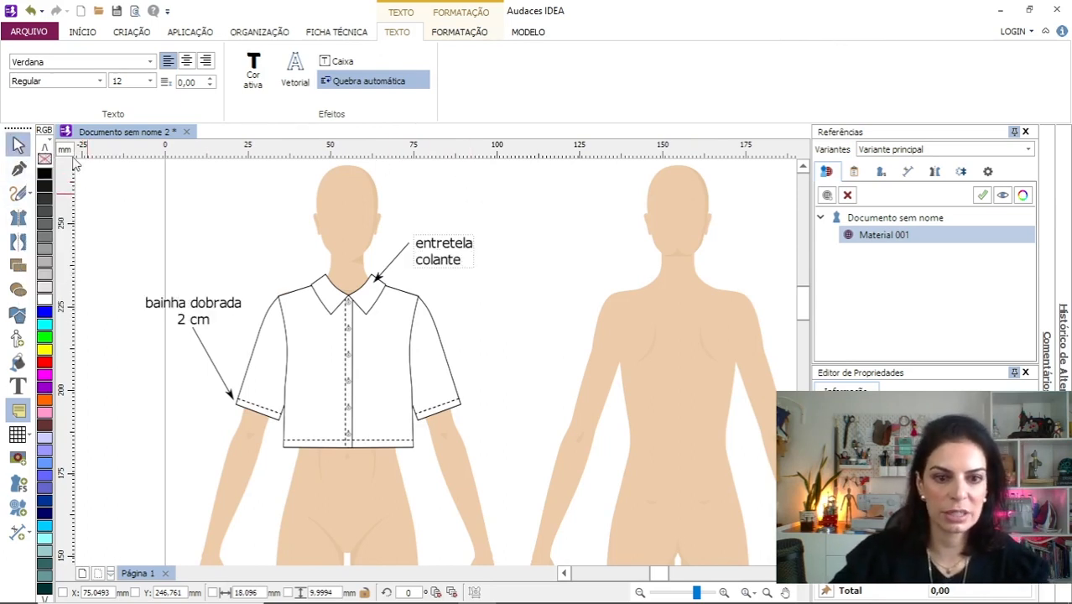
click(530, 251)
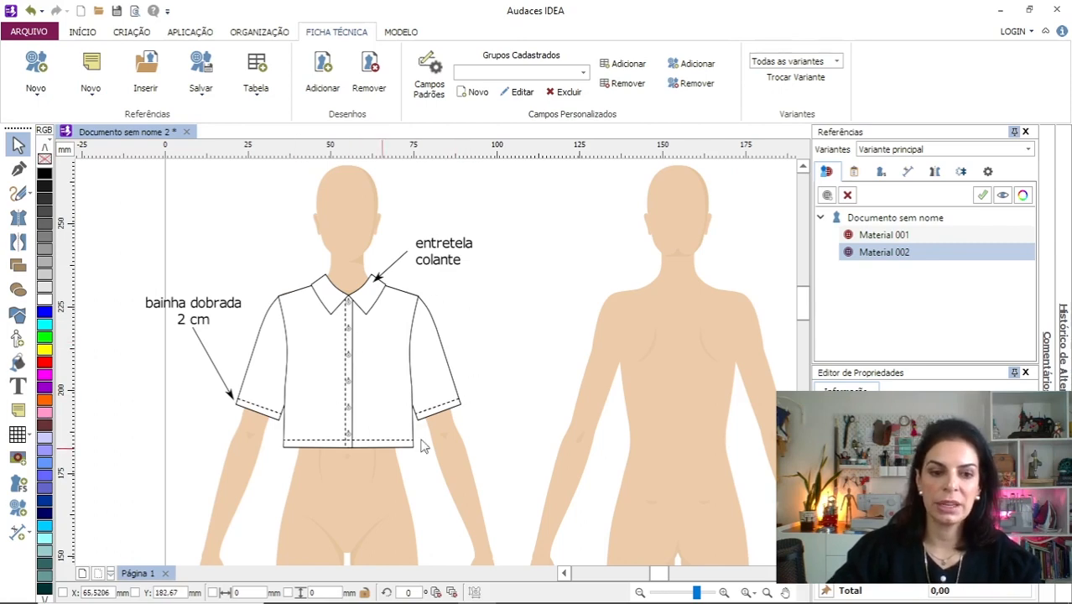
Try to draw mirrored chest pocket outlines on both sides of the placket with the Objetos Espelhados tool.
scroll(294, 342, up, 1)
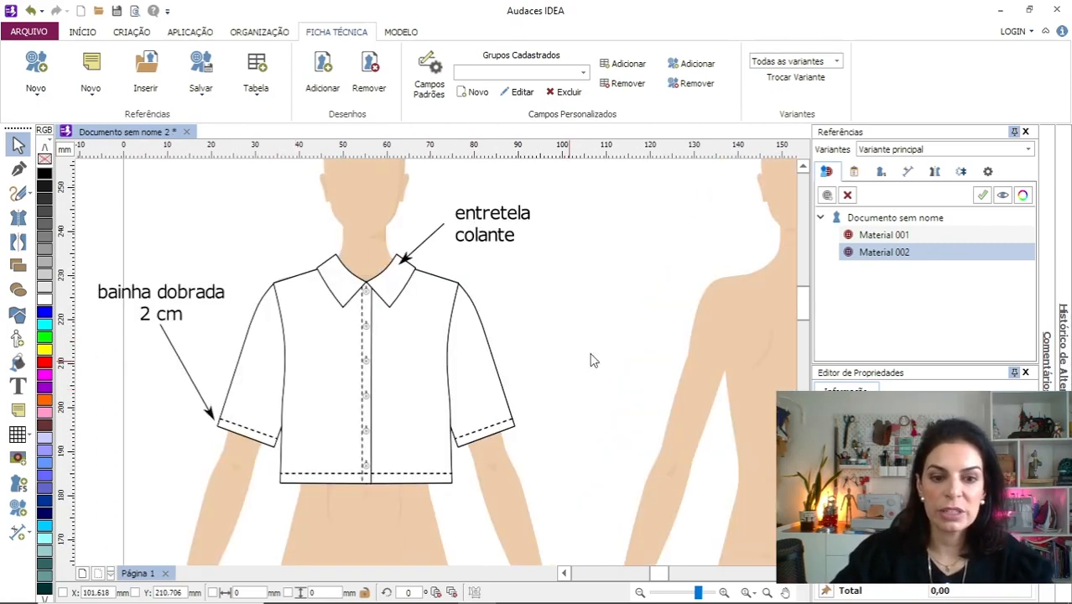
scroll(613, 344, up, 1)
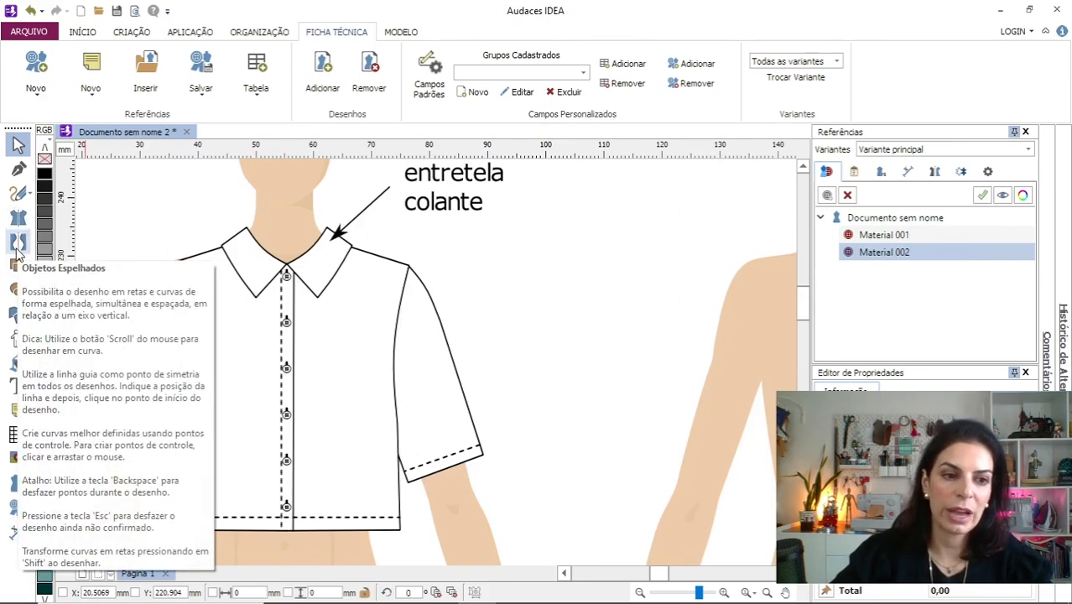
click(17, 245)
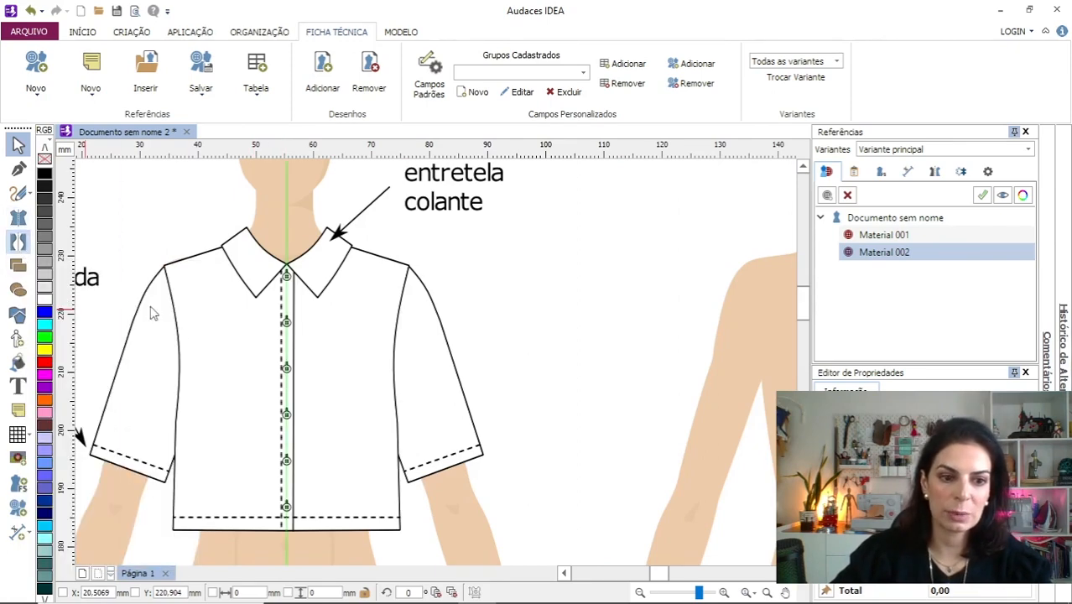
click(286, 347)
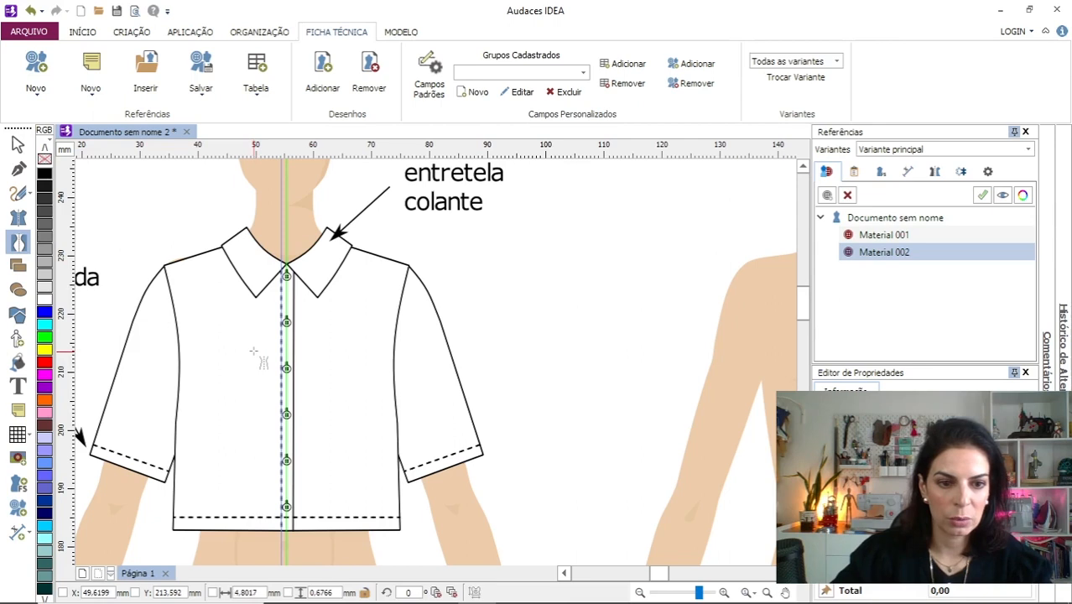
click(254, 350)
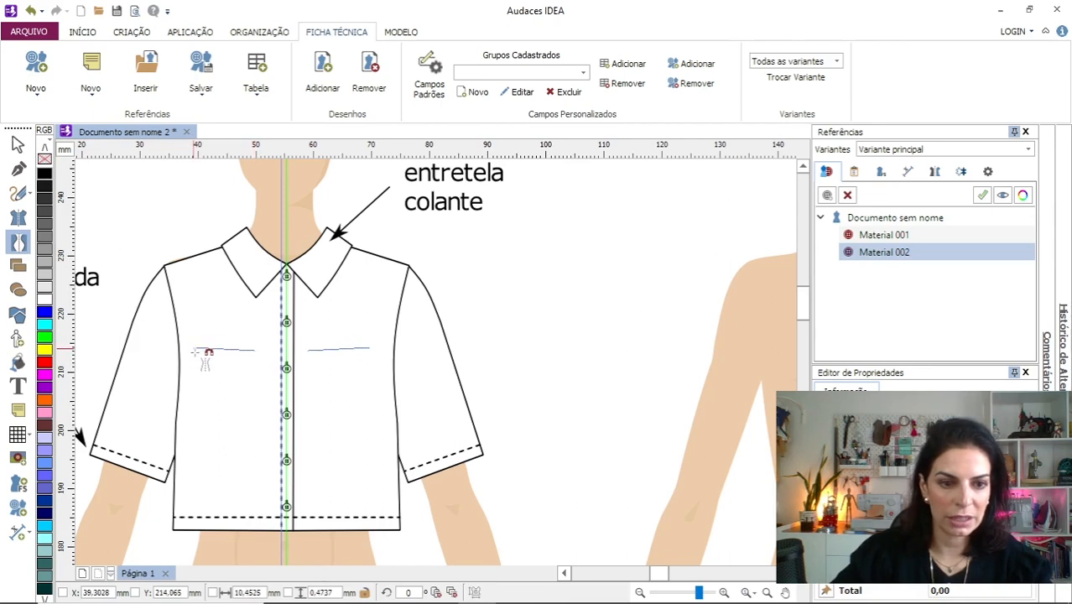
click(192, 350)
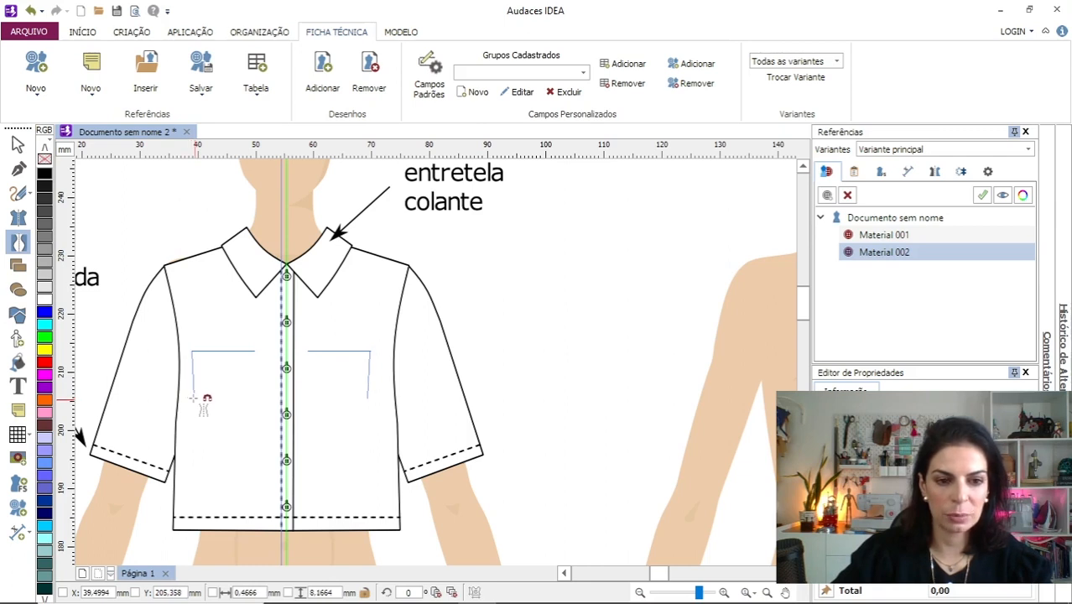
click(194, 399)
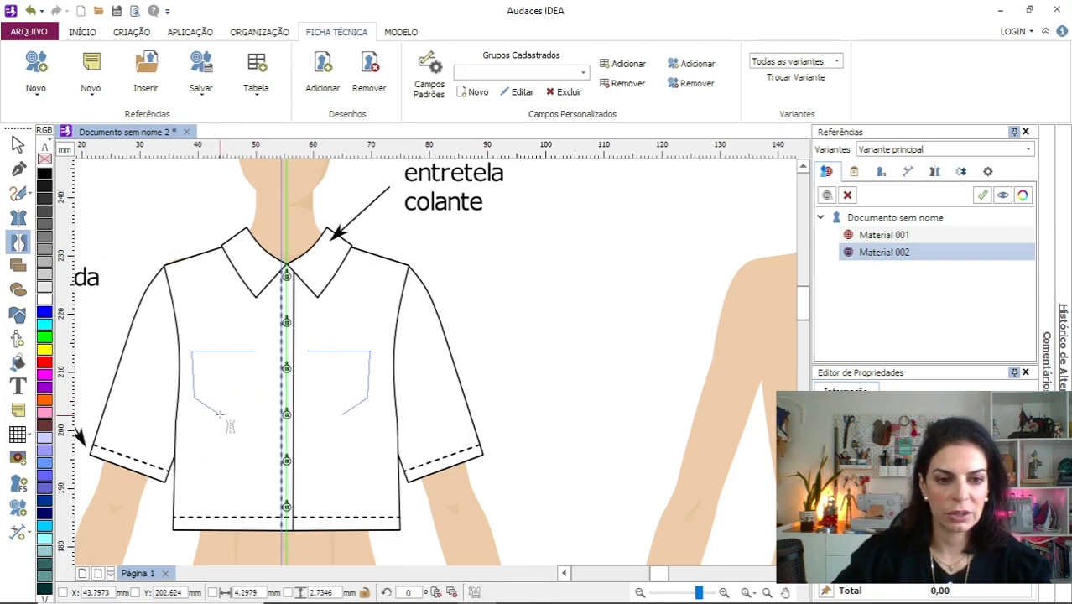
right_click(260, 411)
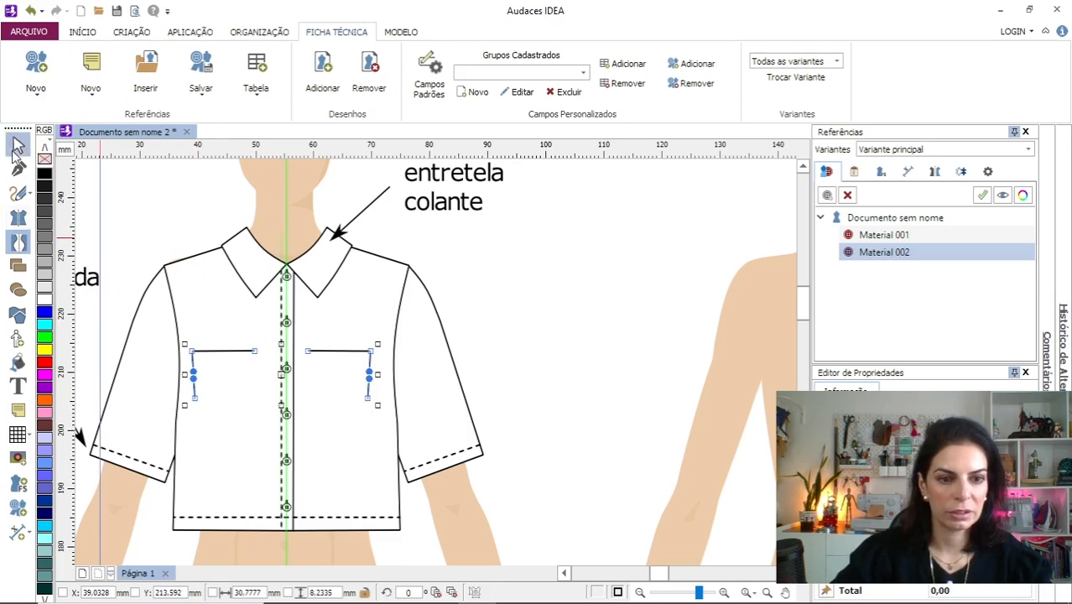
click(17, 147)
click(232, 375)
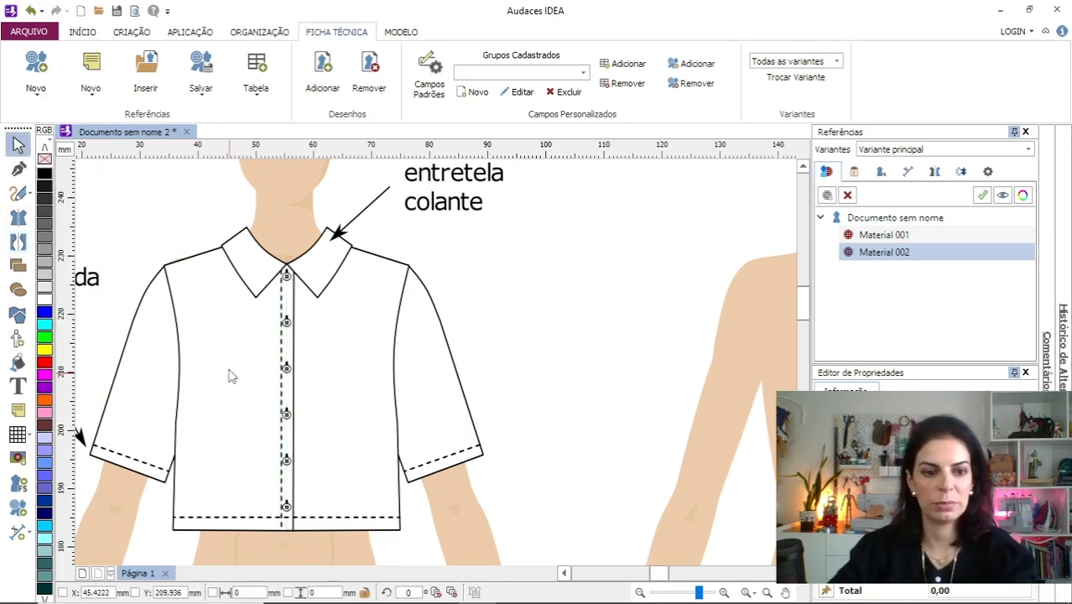
Draw mirrored chest pocket outlines about 11.6 mm wide and 13.6 mm high on both sides of the placket with the Objetos Espelhados tool.
click(18, 242)
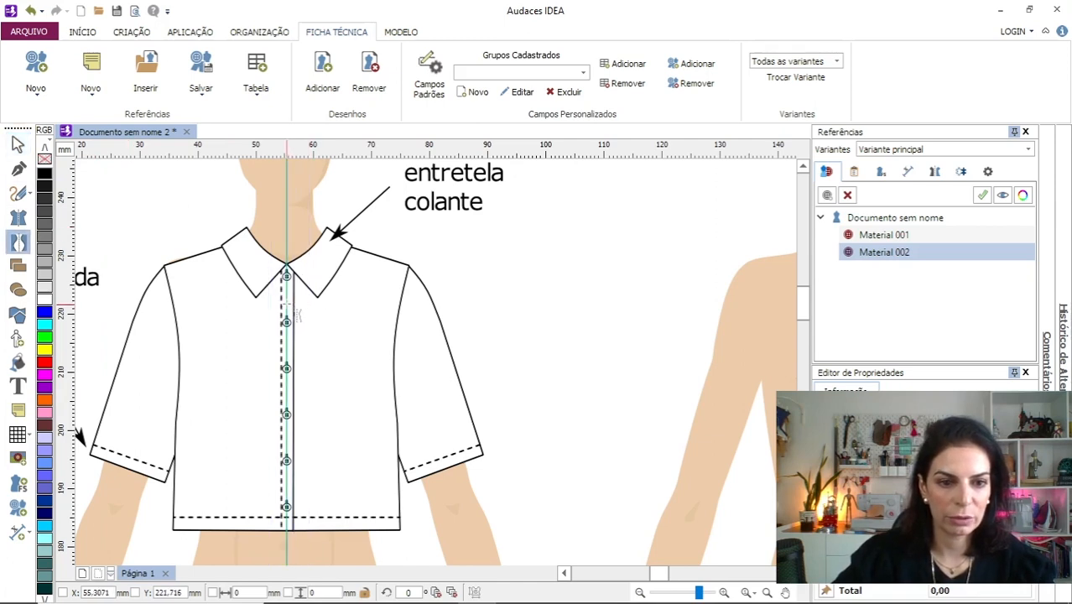
click(286, 303)
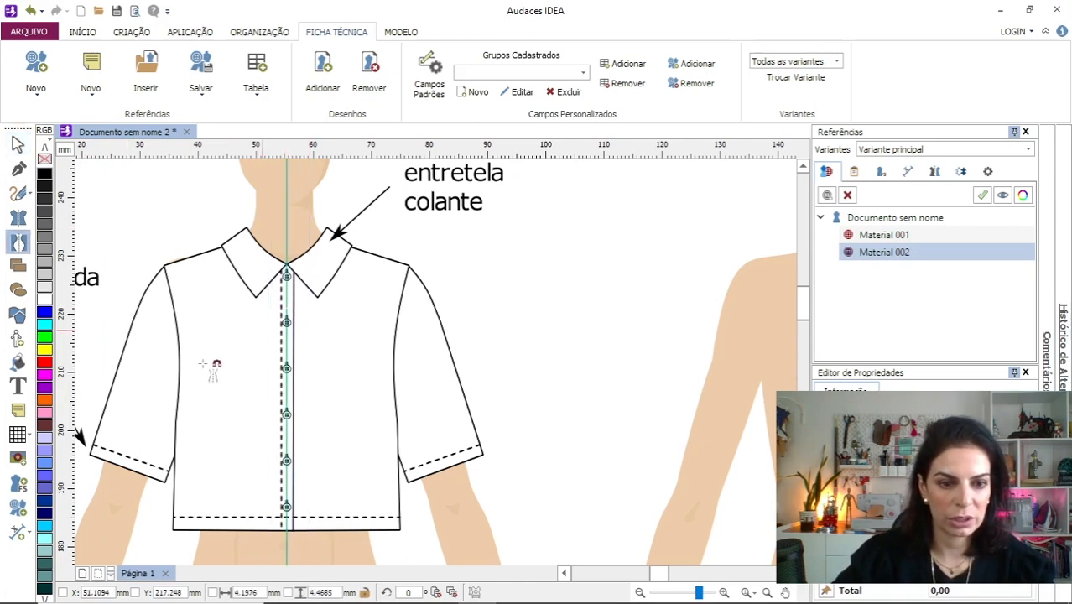
click(266, 345)
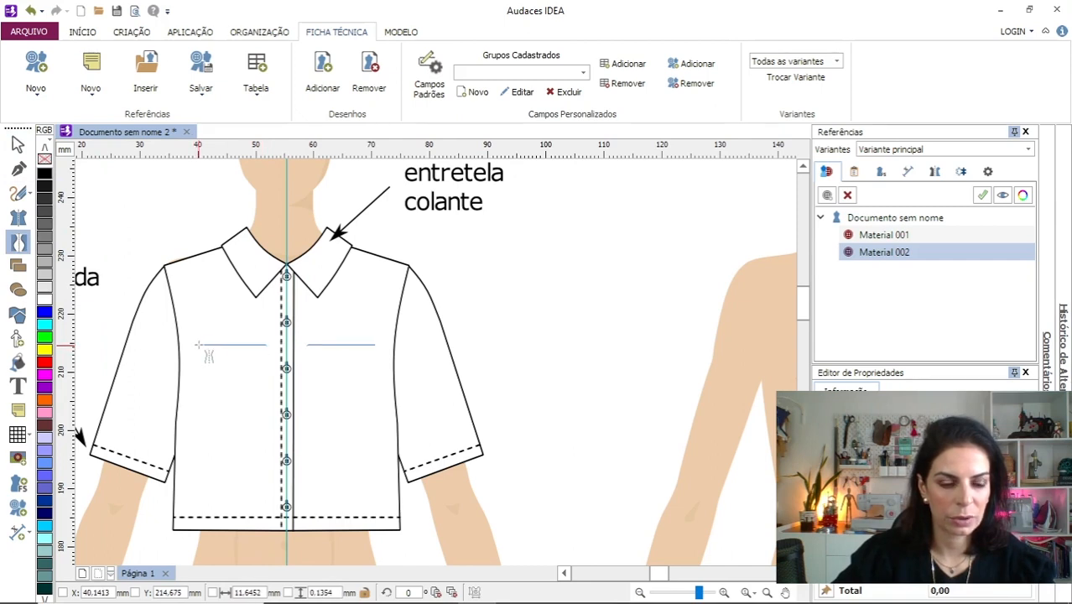
click(197, 344)
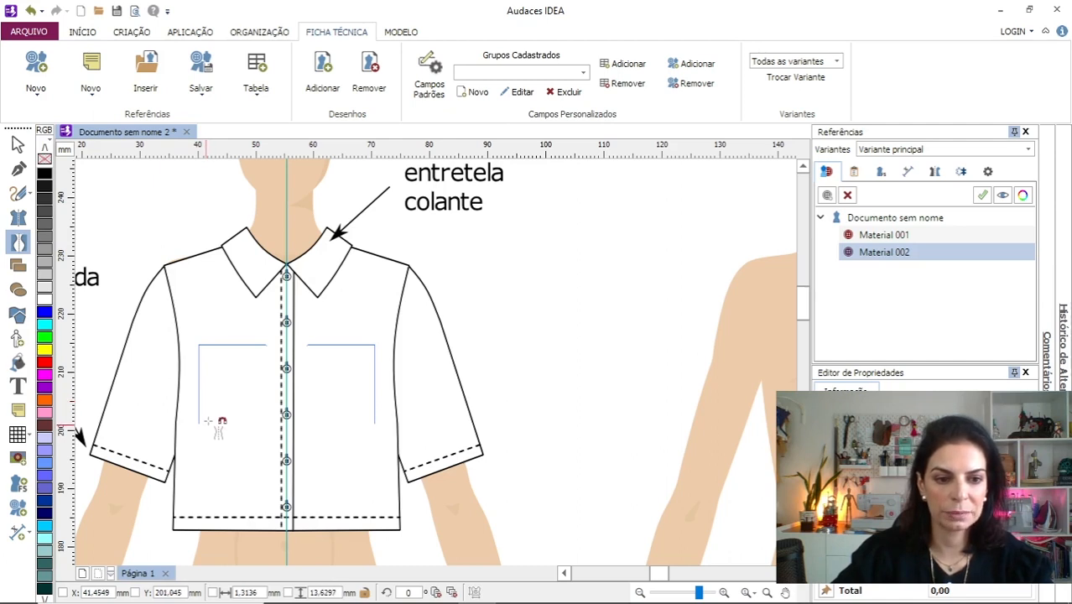
click(220, 424)
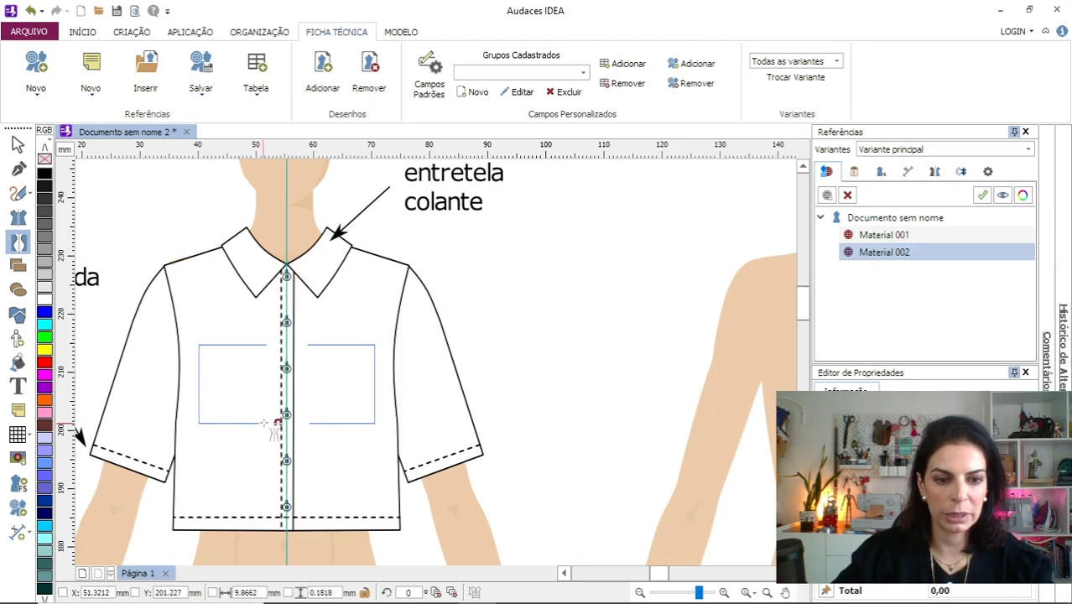
click(265, 423)
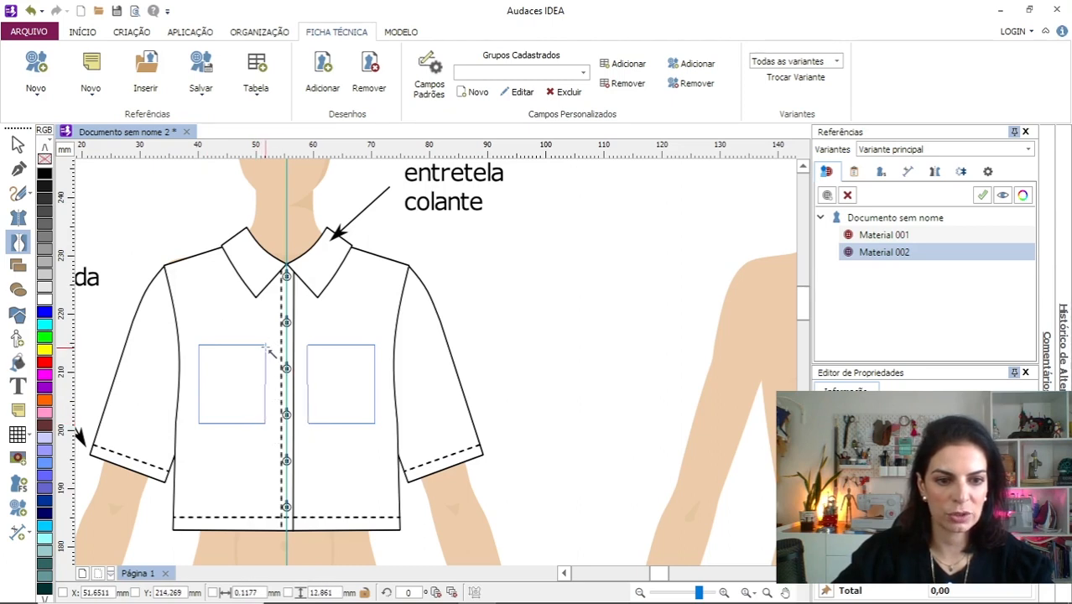
click(273, 345)
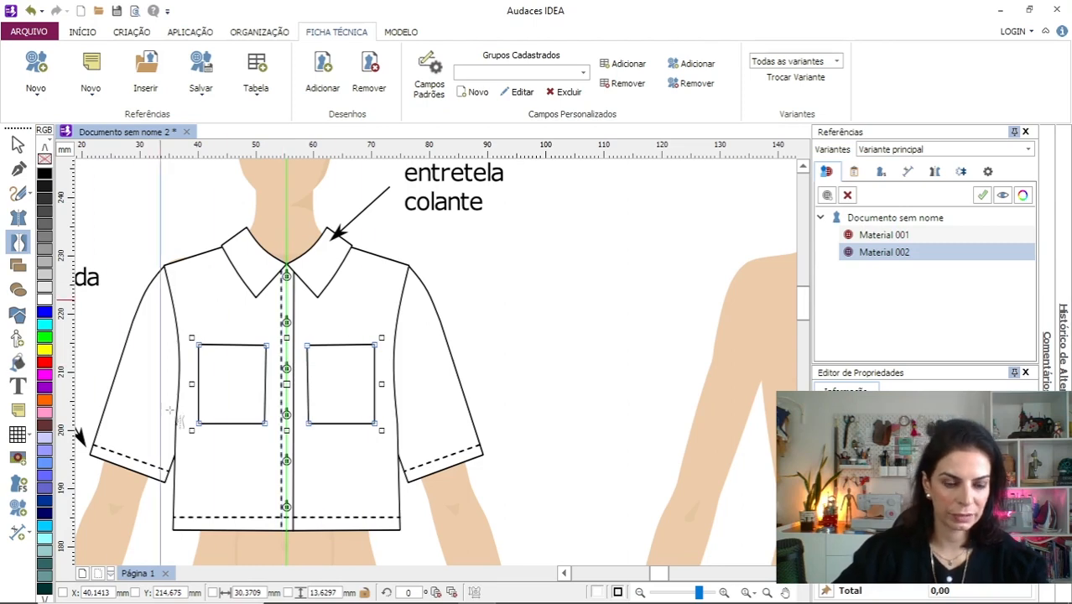
Draw a mirrored horizontal hem line across both chest pockets, slightly below their upper edges.
scroll(178, 414, up, 2)
scroll(183, 411, up, 2)
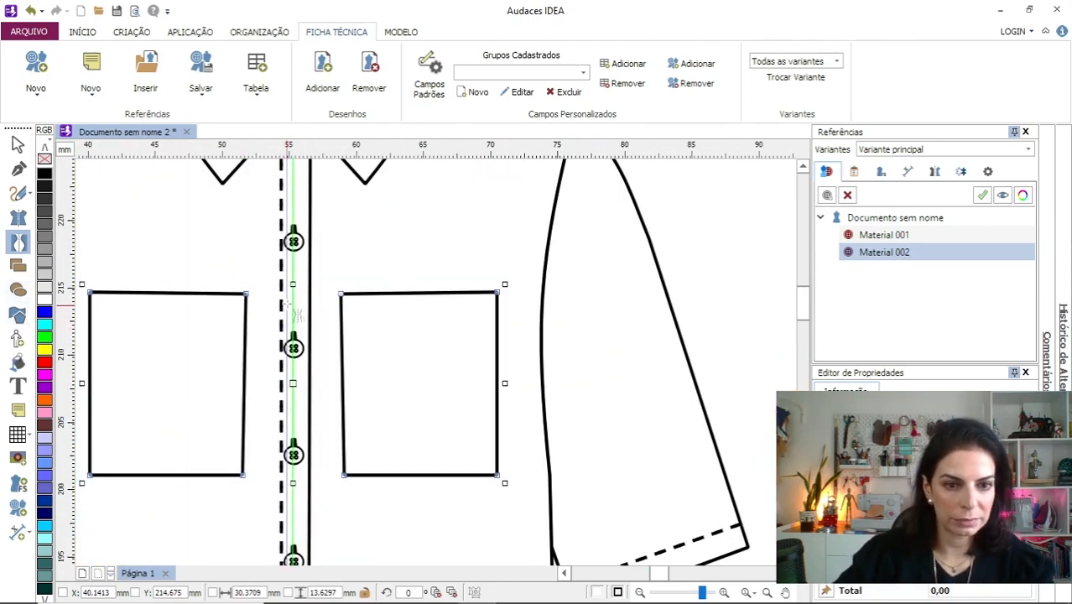
click(245, 324)
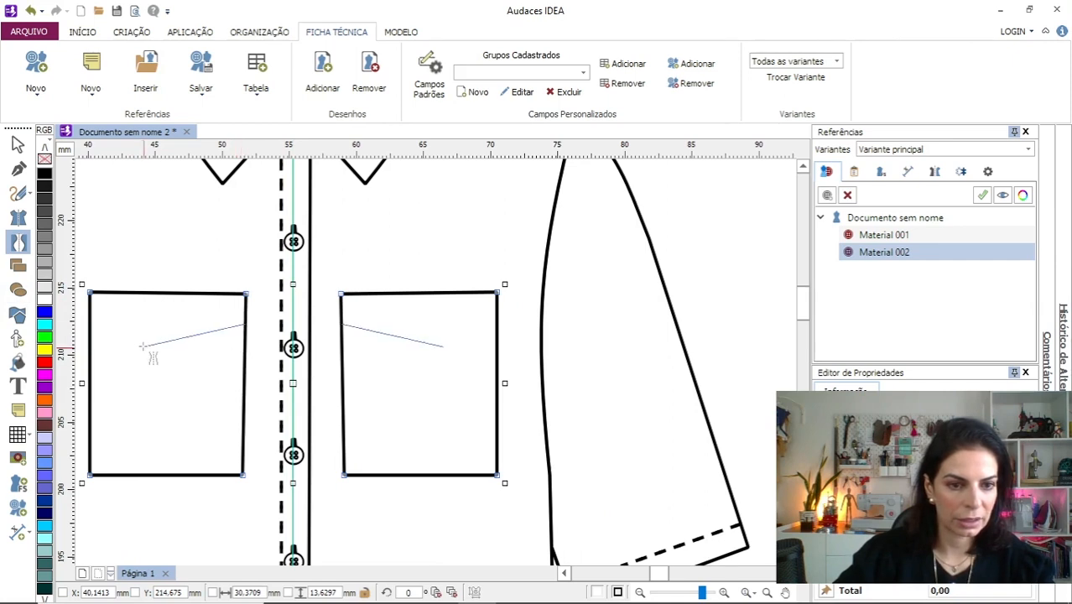
click(90, 324)
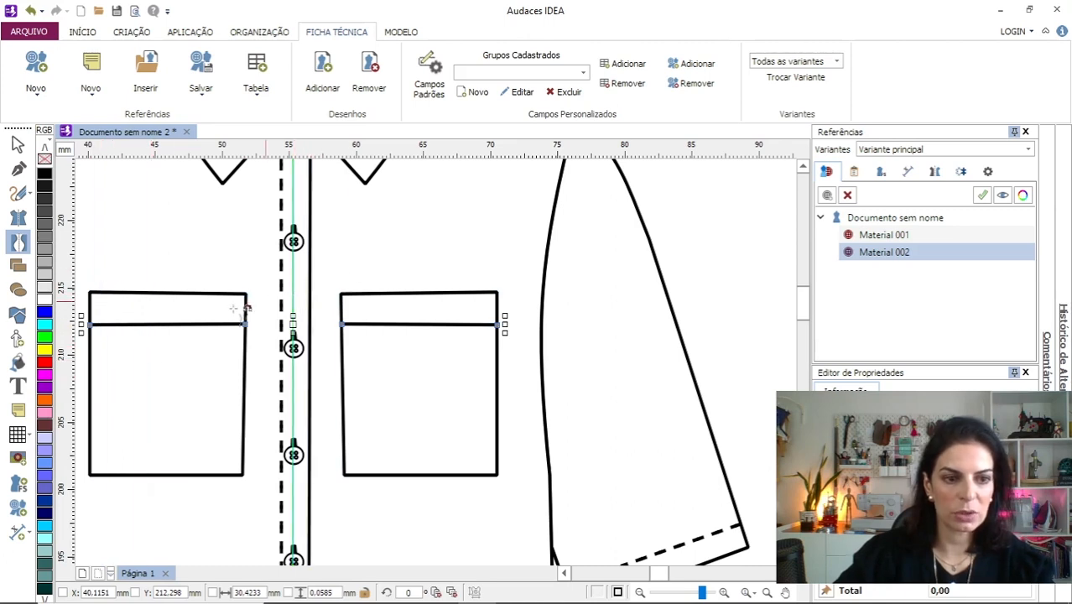
click(90, 293)
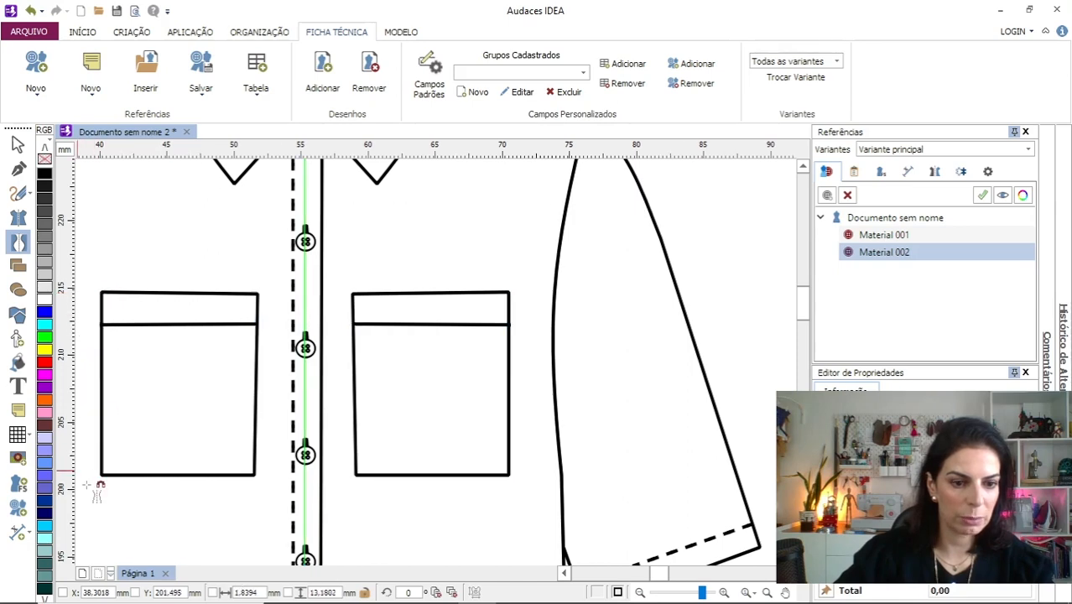
right_click(152, 431)
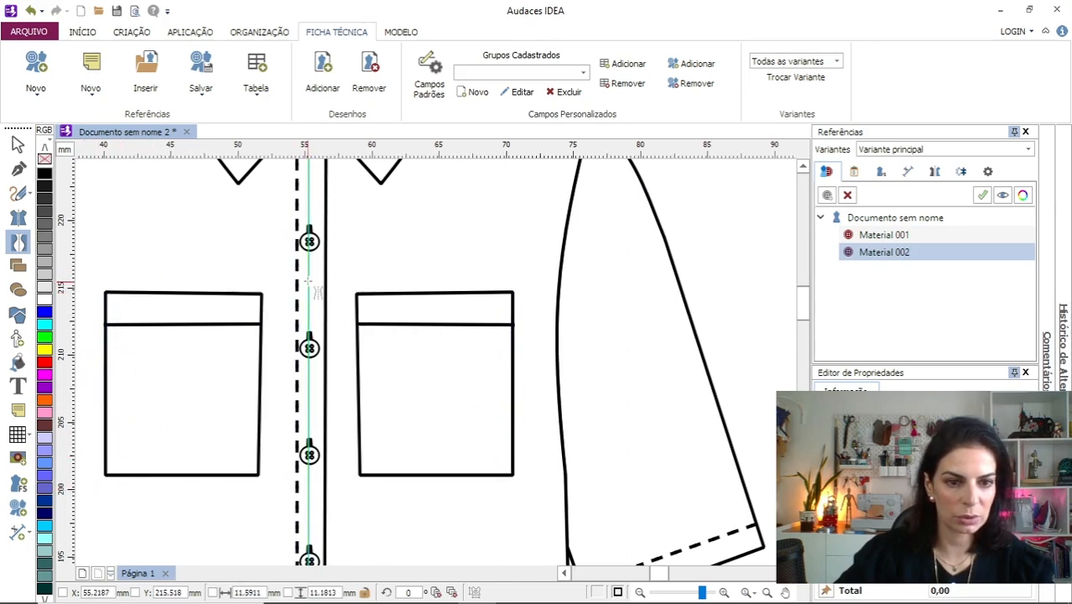
Draw a mirrored three-sided line just inside the side and lower edges of both chest pockets.
click(119, 297)
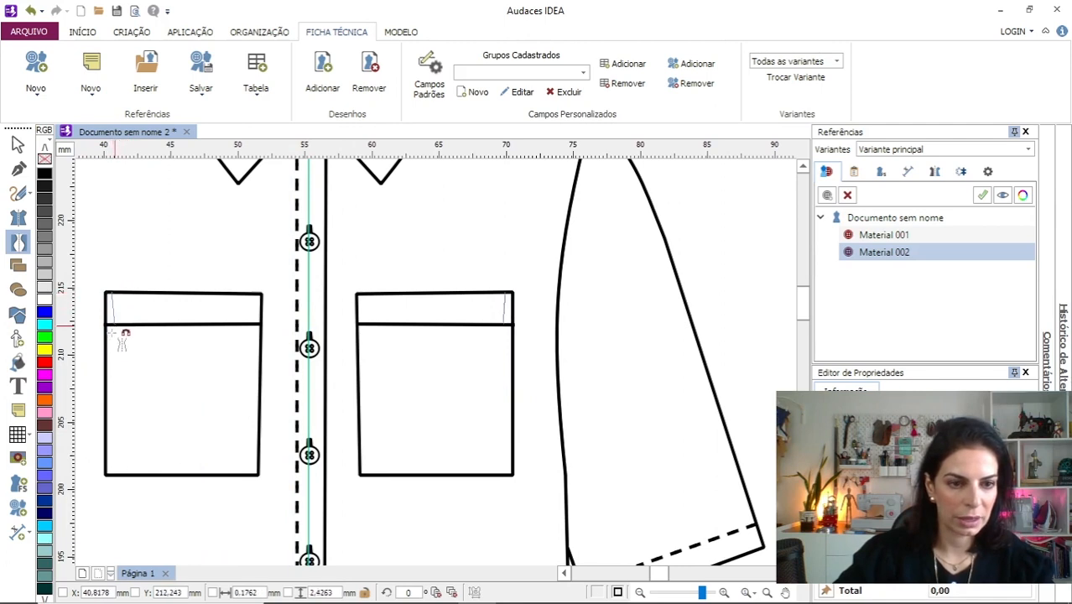
click(113, 467)
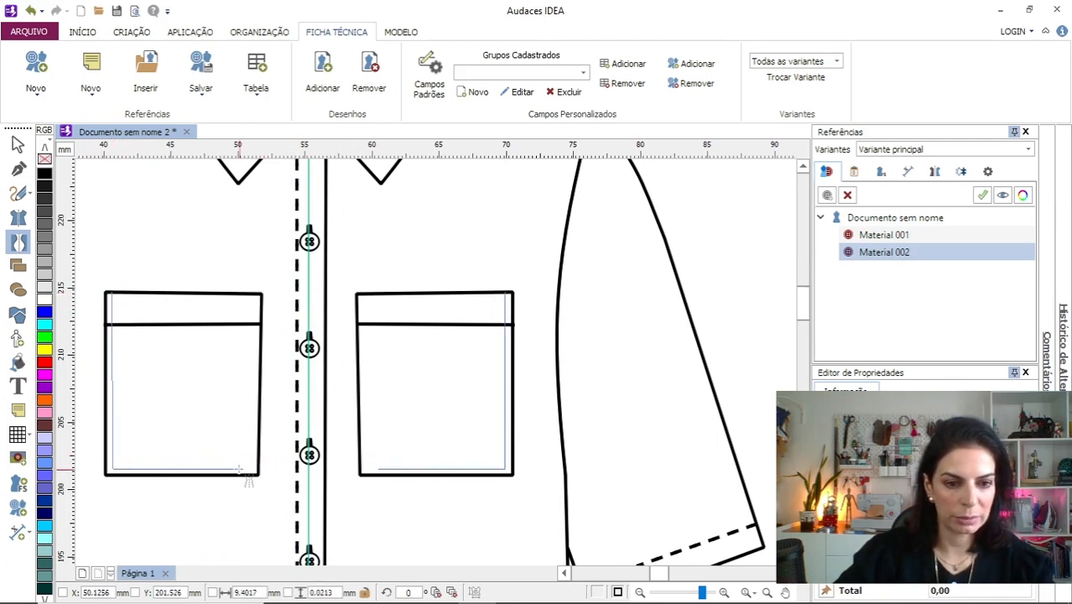
click(254, 467)
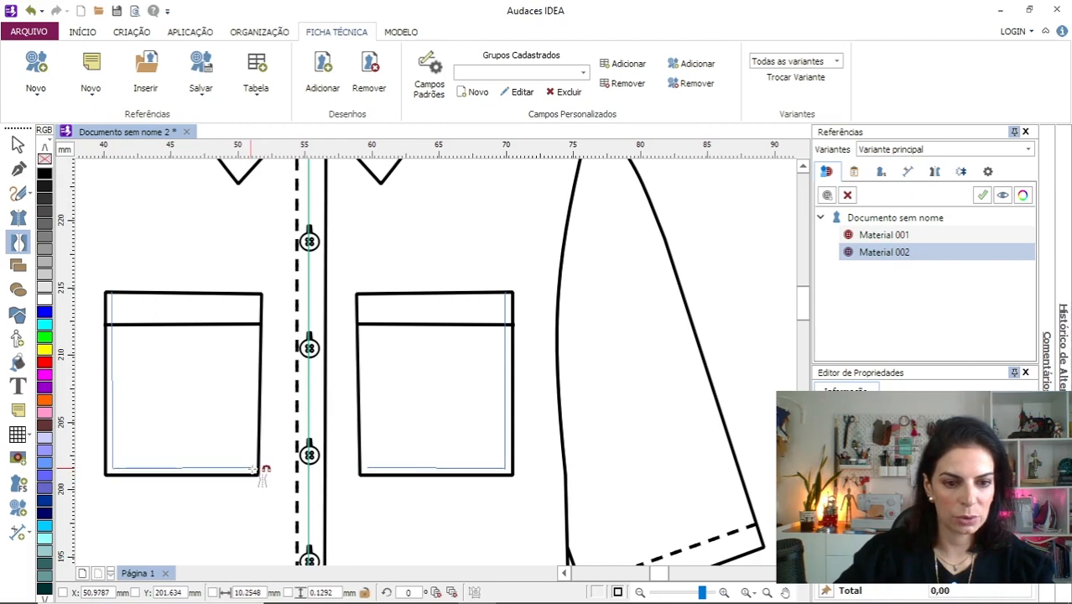
double_click(255, 292)
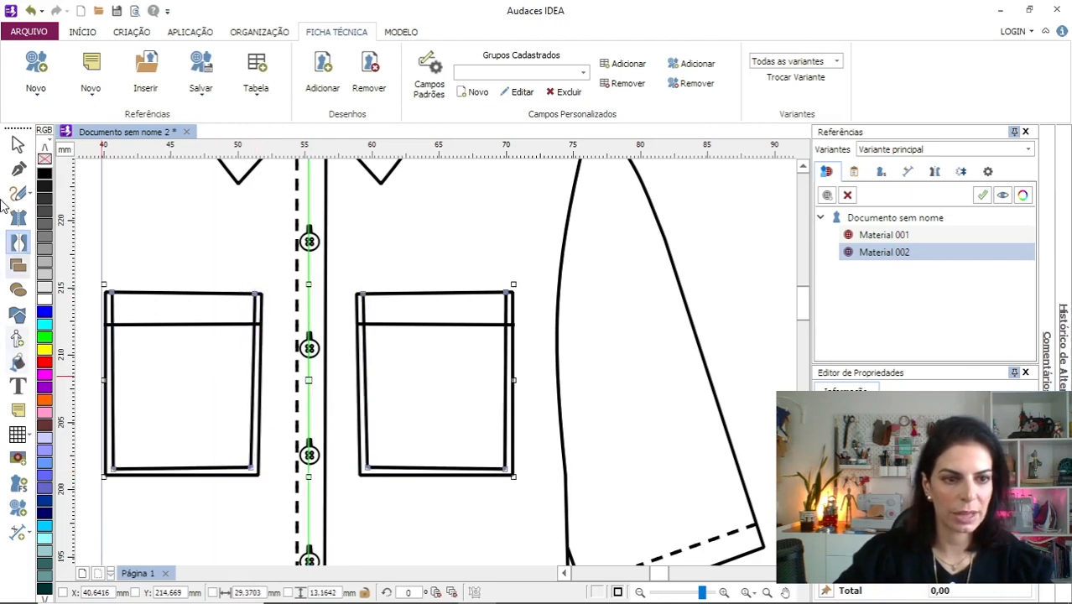
Select the pockets' inner lines together with the hem lines and apply the CT001 stitch to them.
click(18, 146)
click(139, 325)
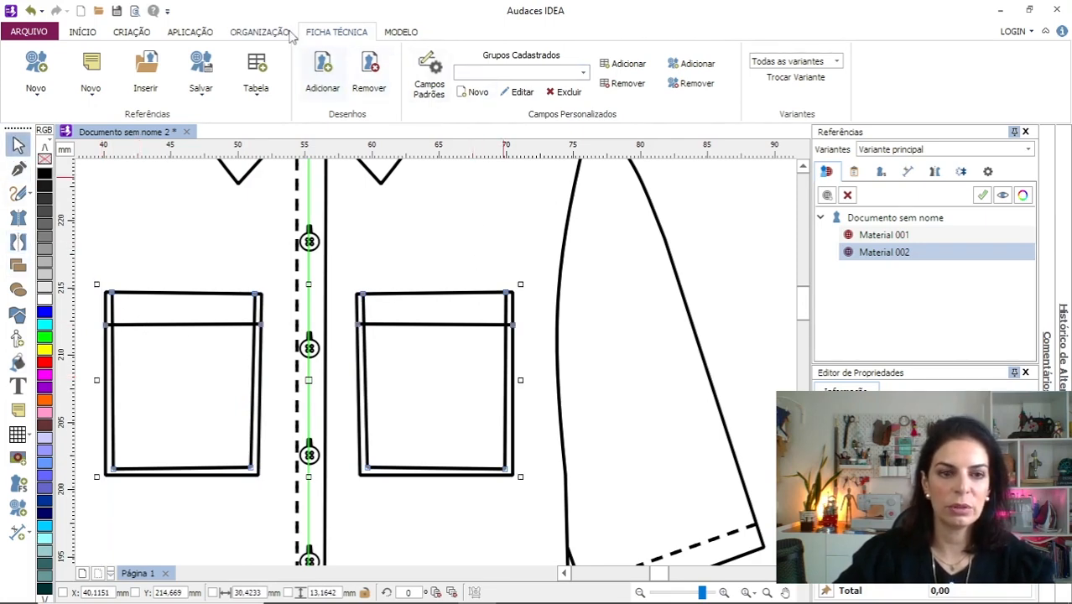
click(191, 34)
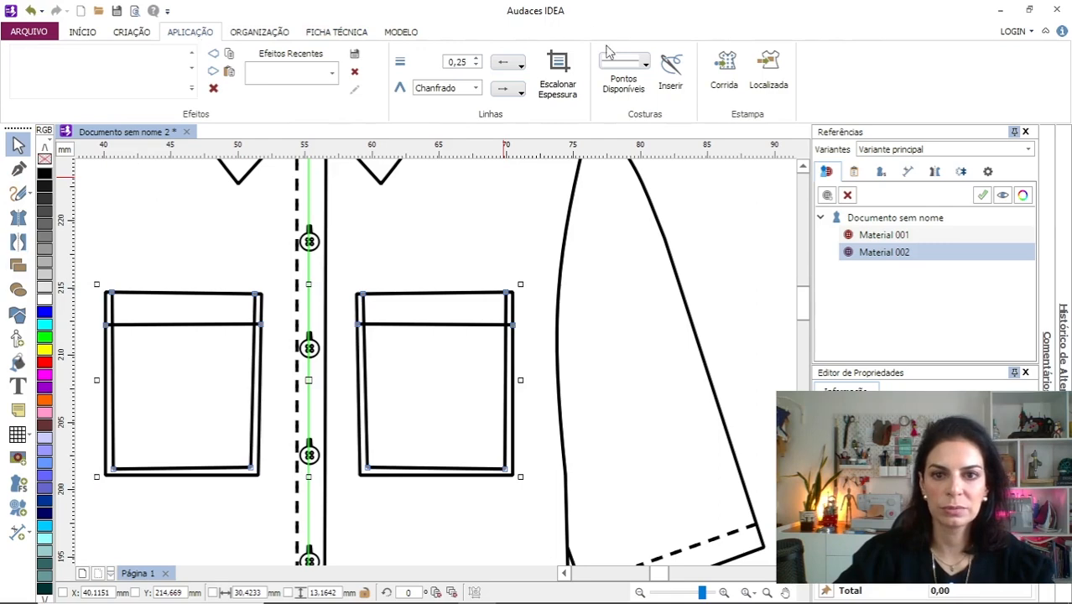
click(670, 67)
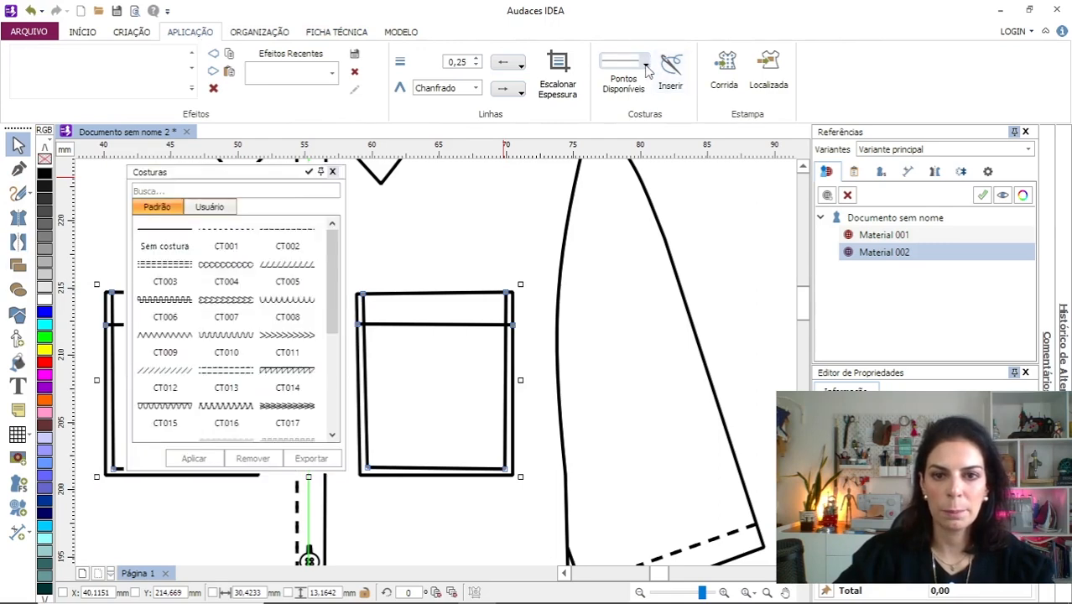
click(219, 236)
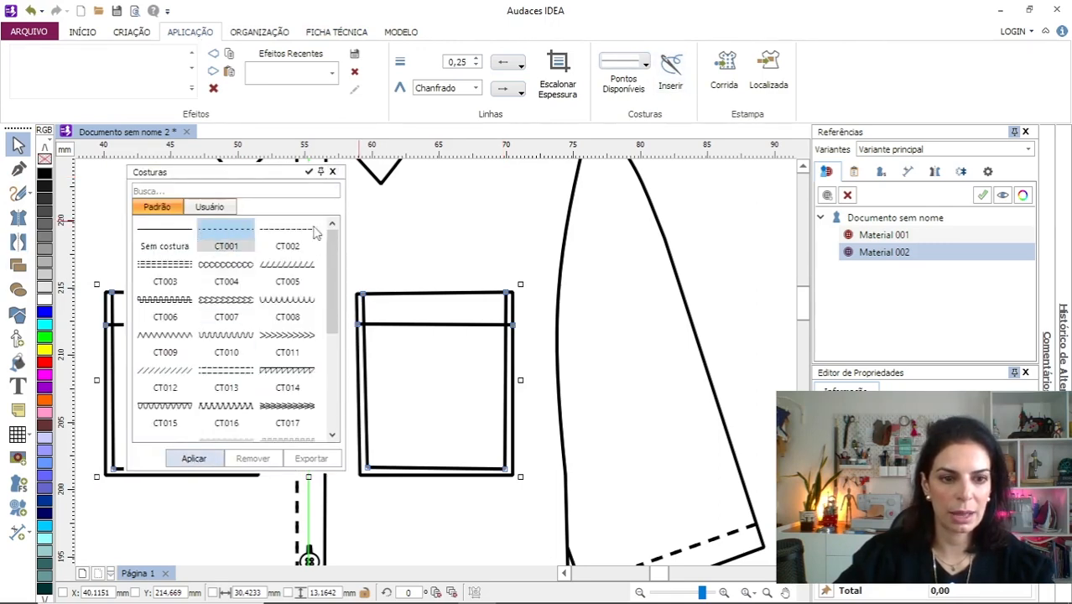
click(333, 172)
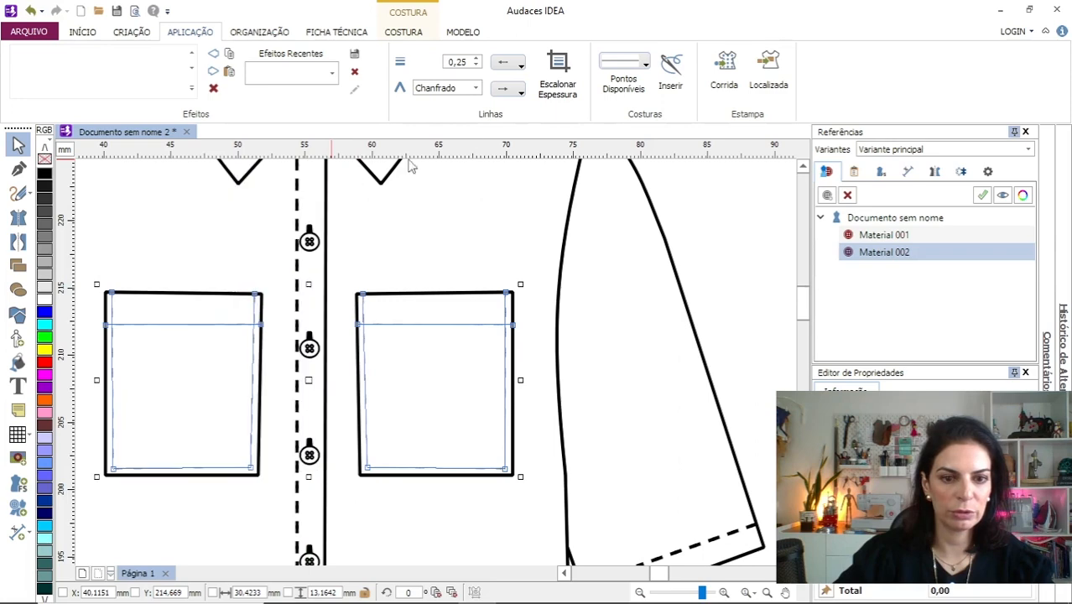
Reduce the line thickness of the pocket stitching and deselect it.
click(476, 63)
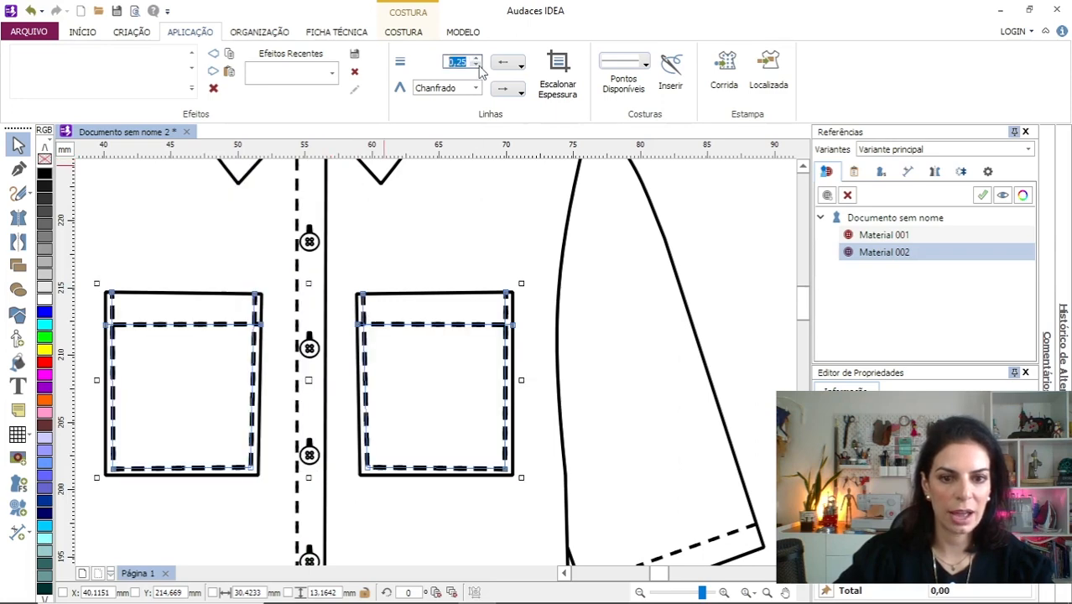
click(476, 67)
click(477, 62)
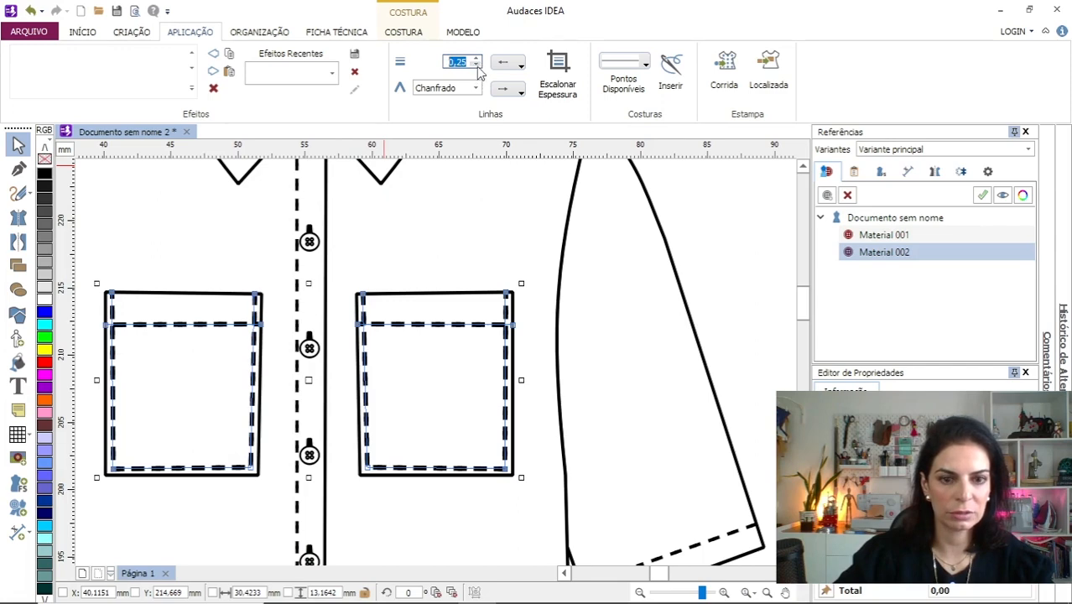
click(476, 66)
click(701, 222)
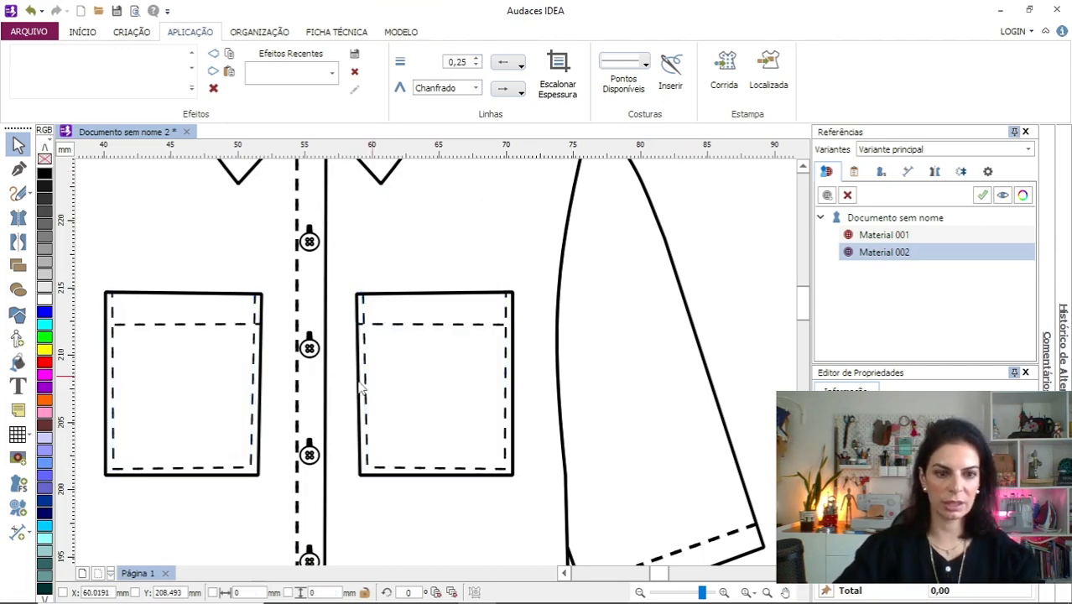
Group the chest pocket outlines with their stitching lines and deselect the group.
scroll(545, 450, down, 1)
scroll(546, 446, down, 1)
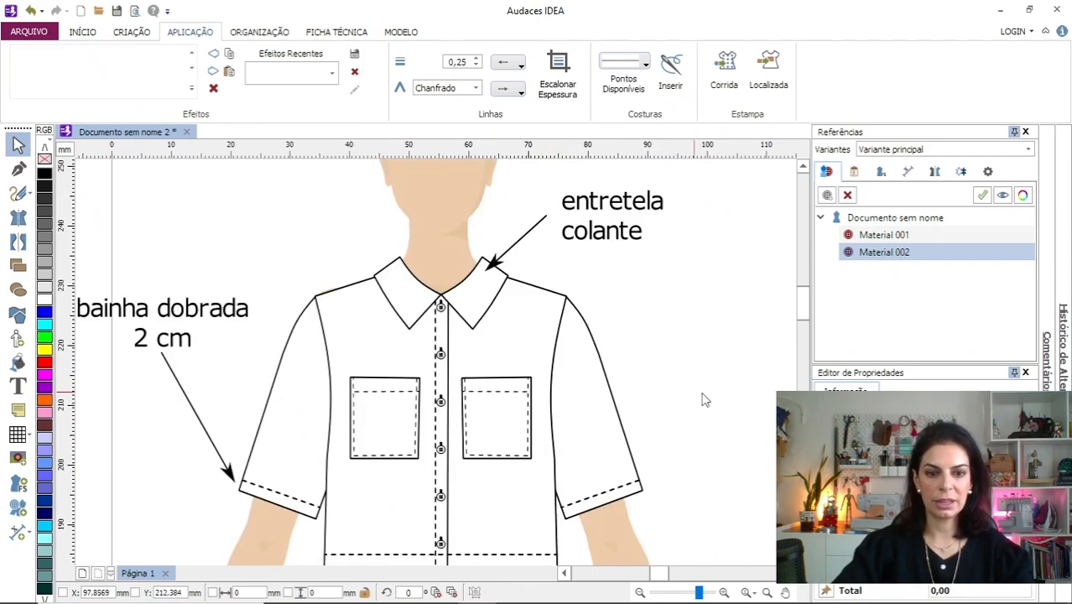
click(383, 386)
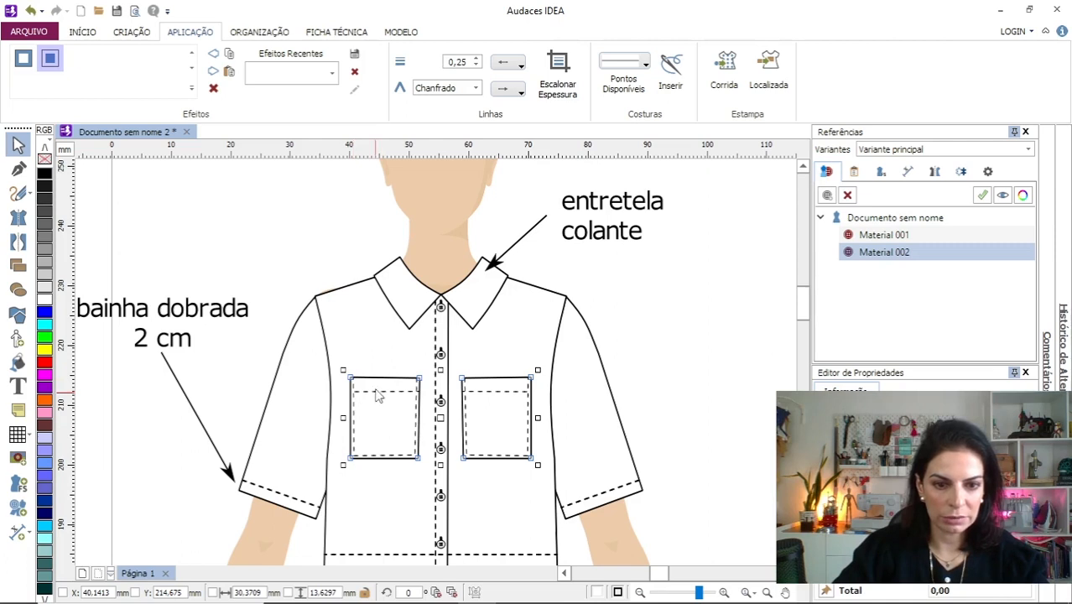
click(391, 411)
right_click(387, 430)
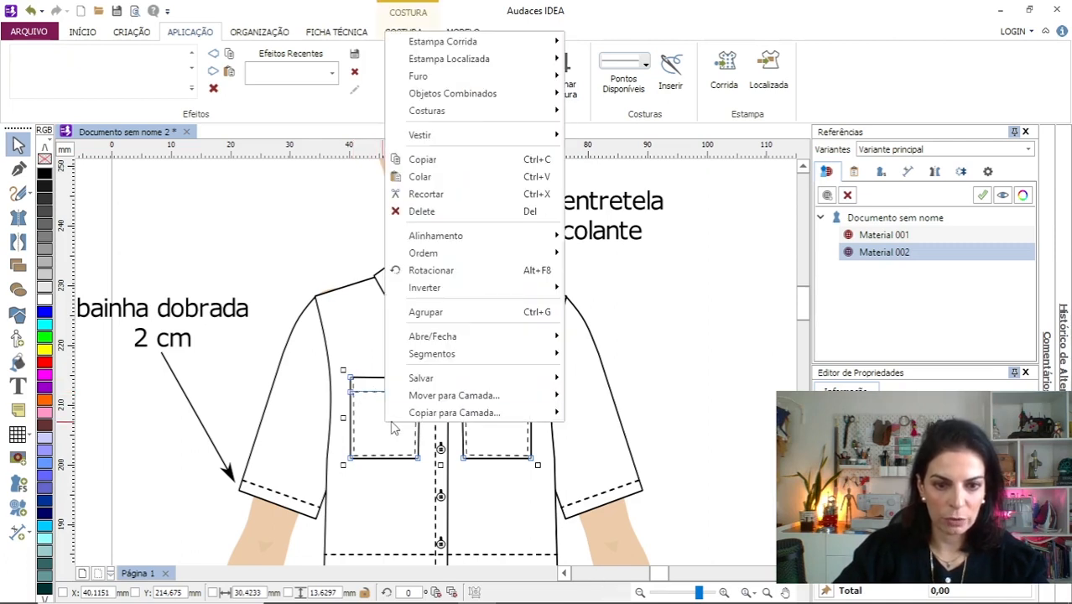
click(459, 314)
click(727, 322)
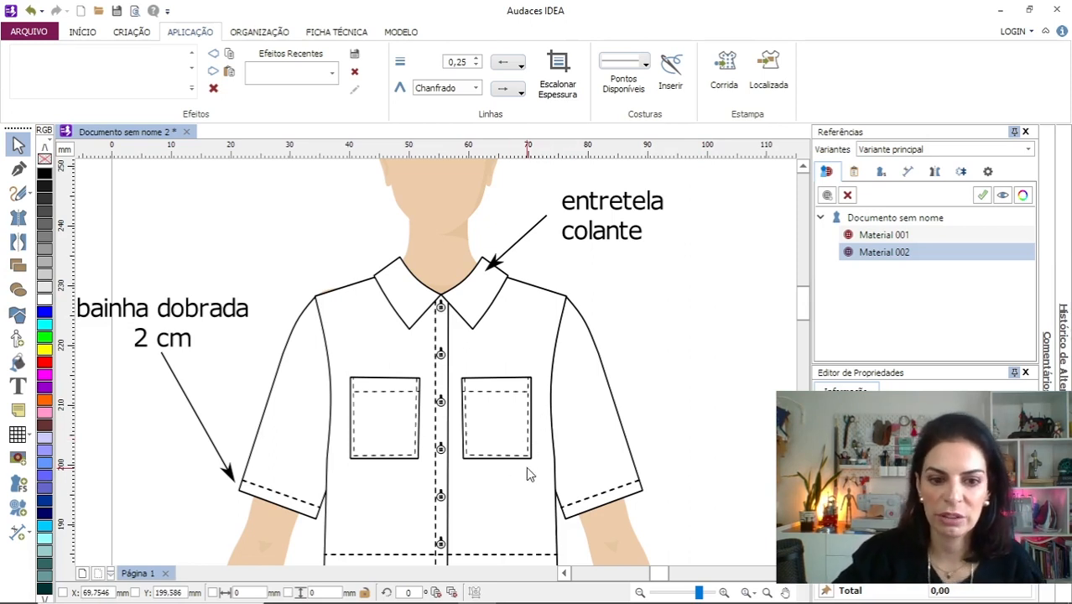
Draw a horizontal yoke line about 39 mm long from armhole to armhole above the chest pockets and deselect it.
scroll(526, 466, down, 1)
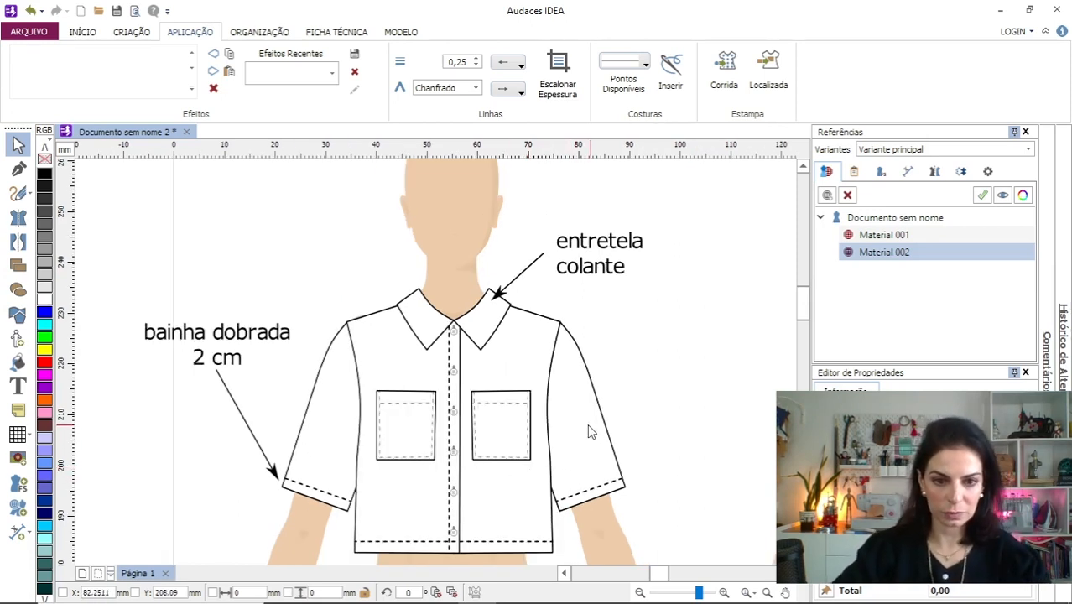
click(20, 169)
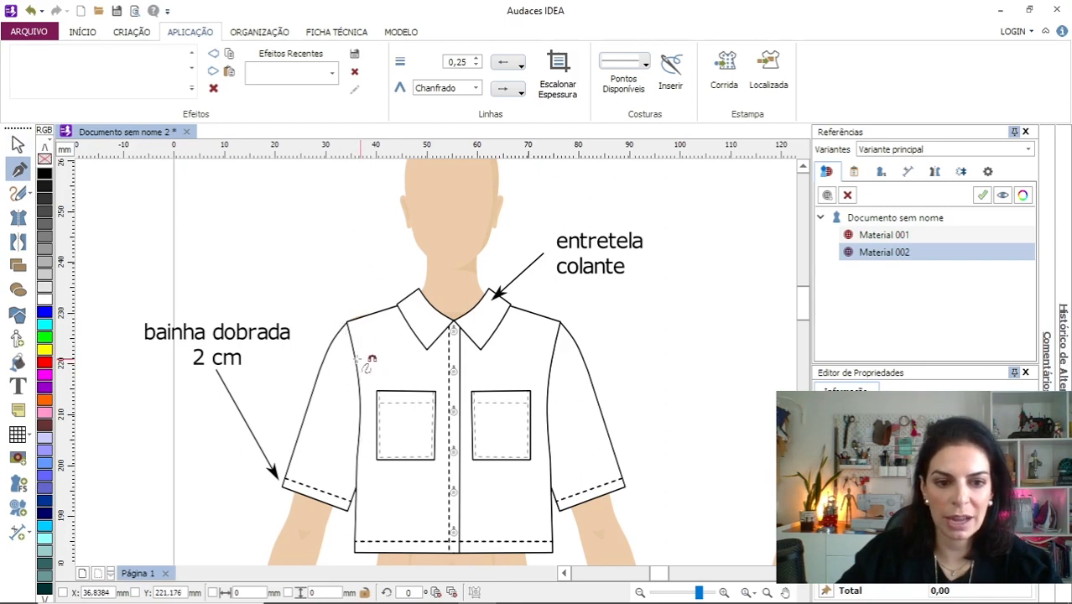
click(357, 360)
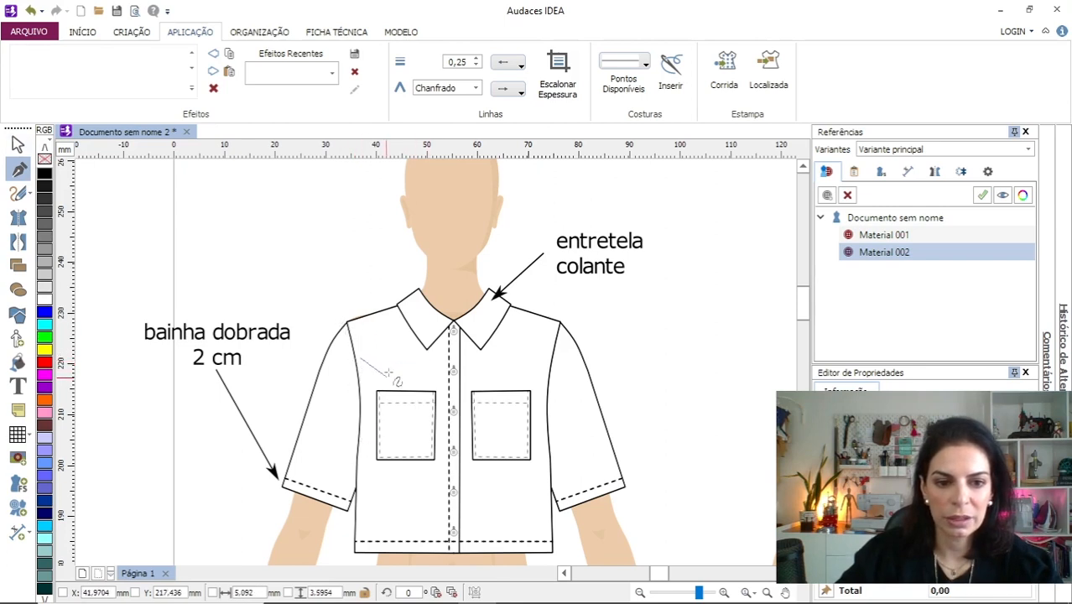
key(Escape)
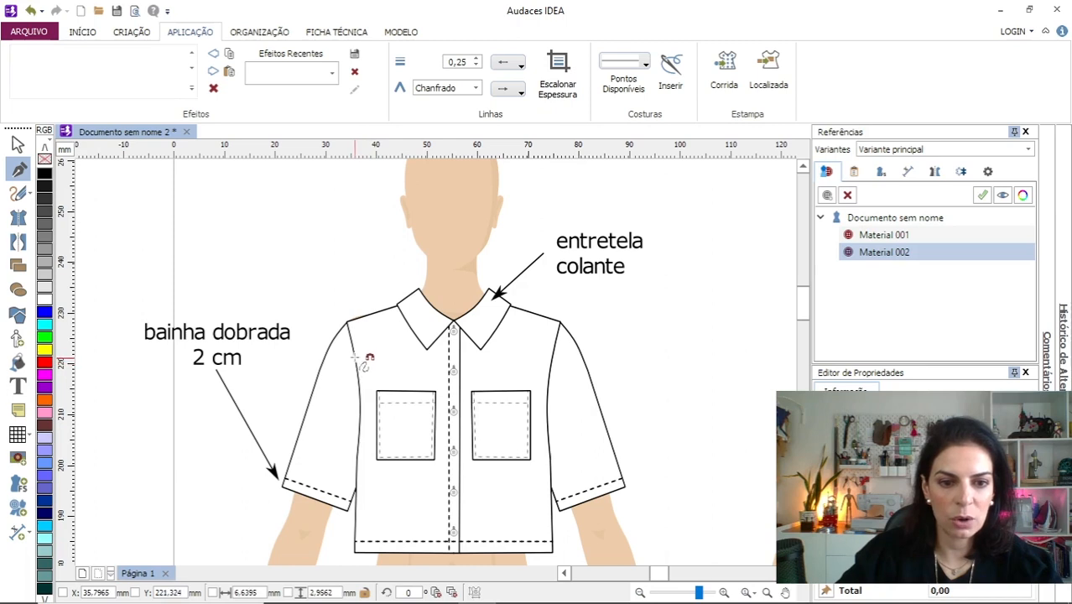
click(355, 355)
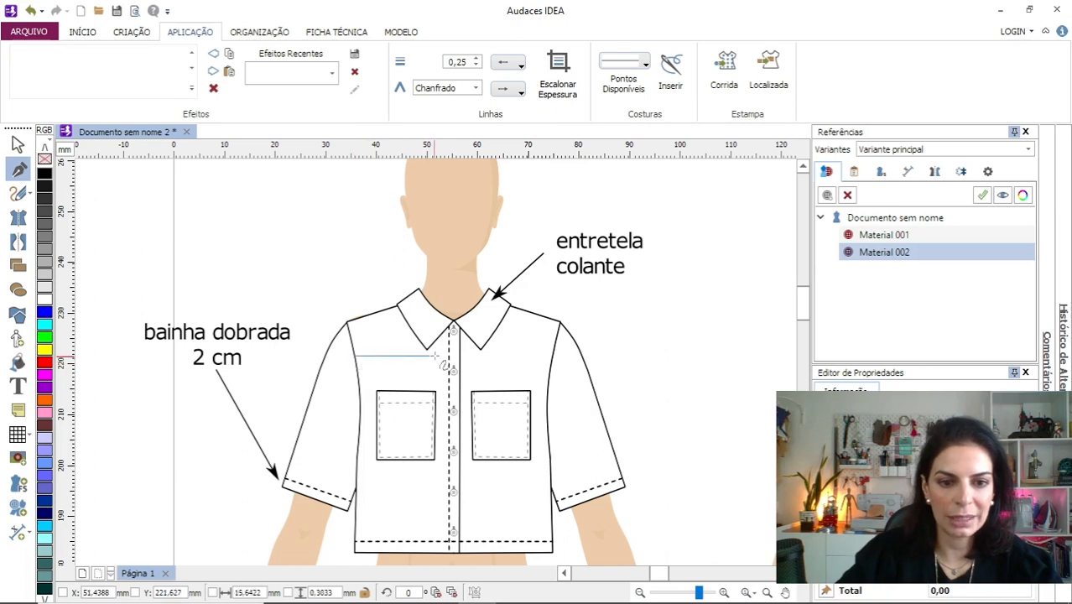
double_click(554, 356)
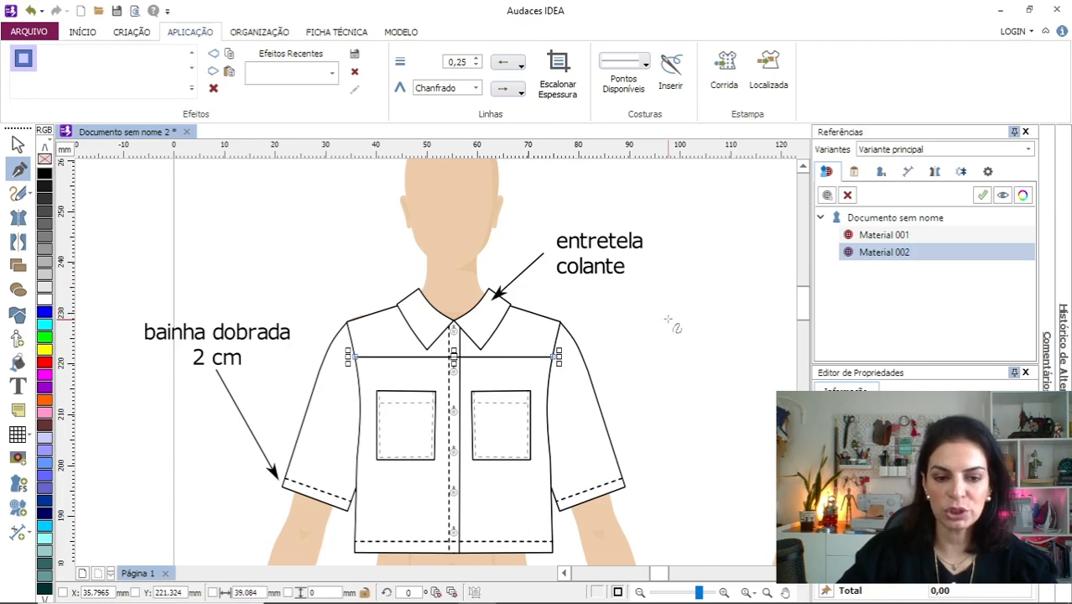
click(18, 144)
click(179, 238)
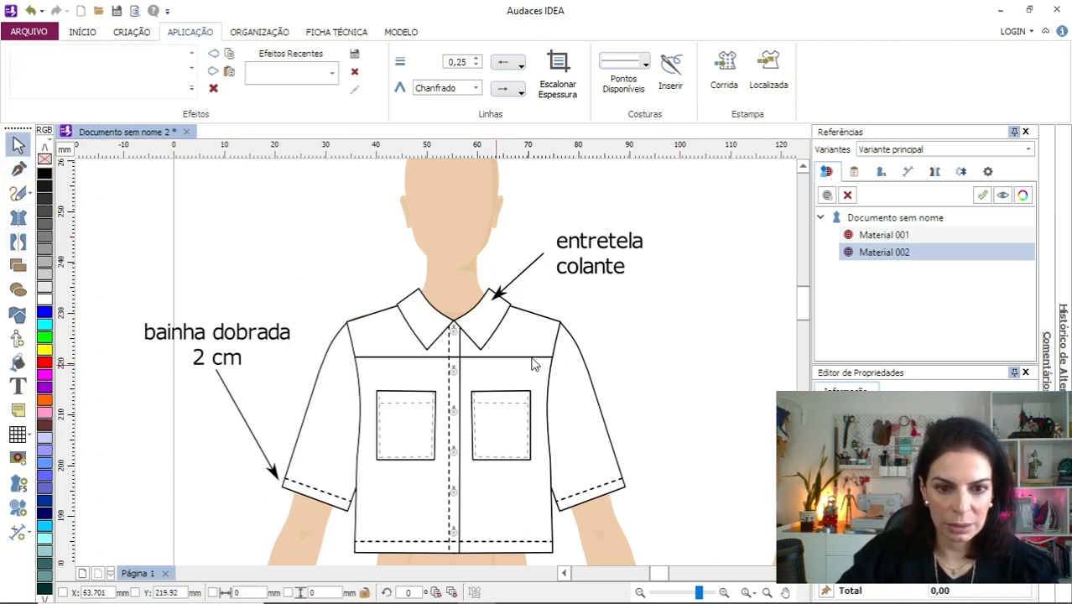
Duplicate the horizontal yoke line and place the copy about 0.4 mm above the original.
scroll(461, 373, up, 3)
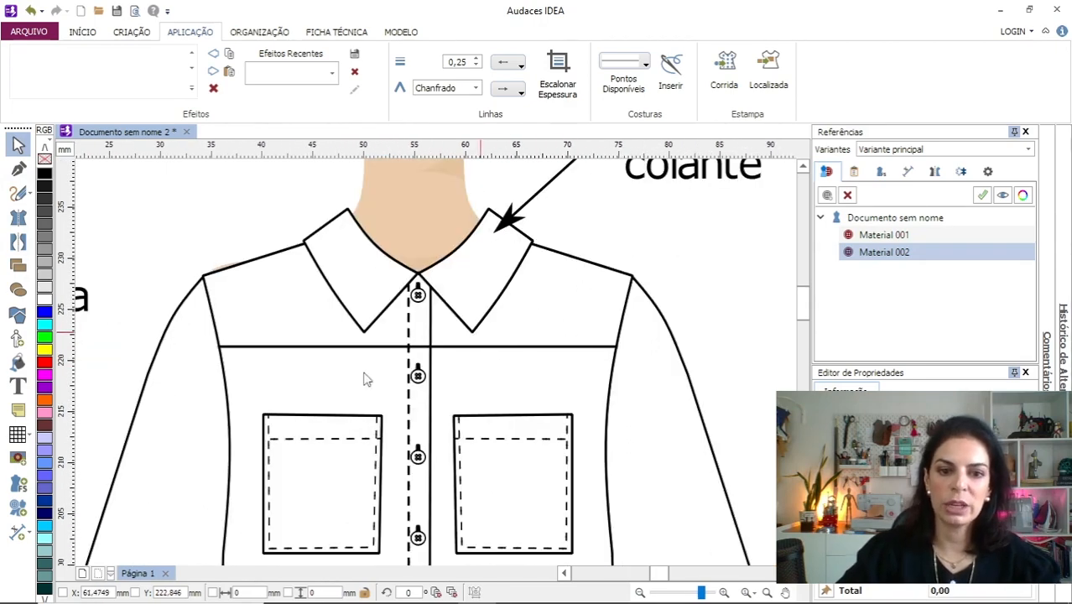
click(281, 349)
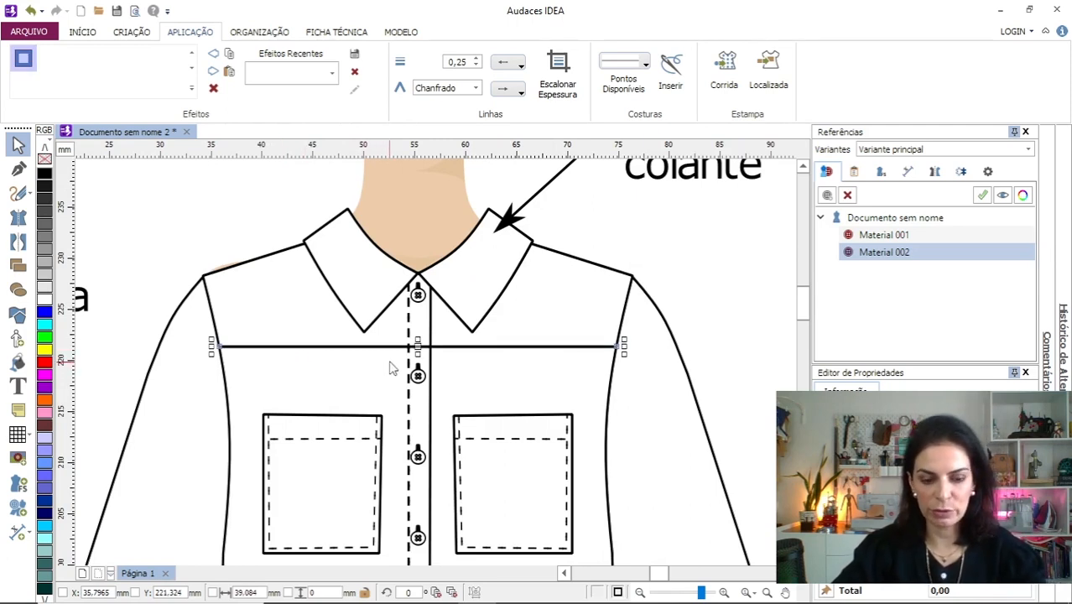
drag(393, 361, 398, 356)
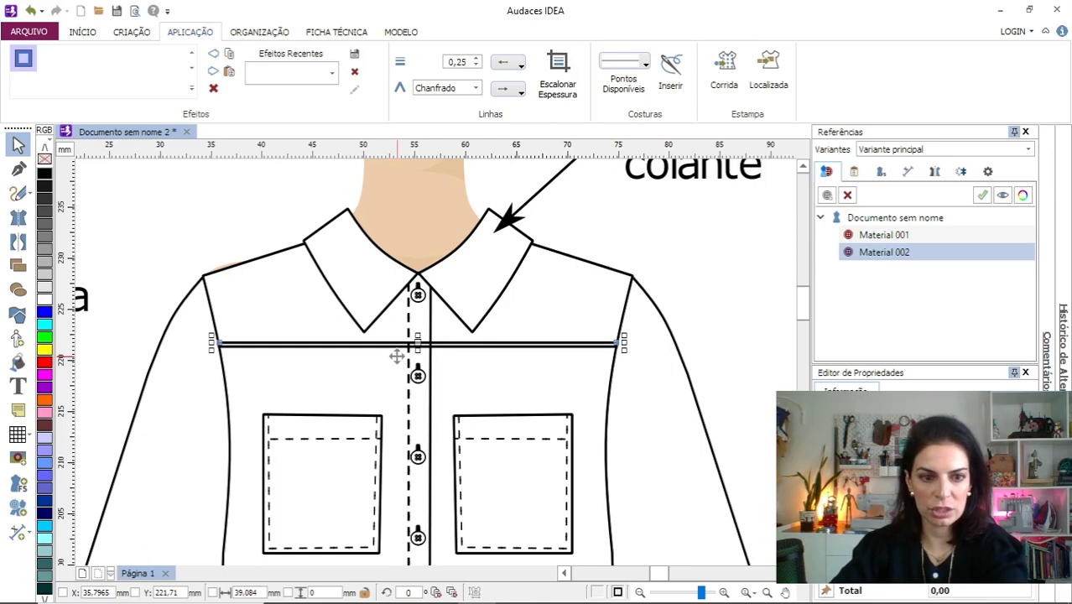
key(Up)
key(Down)
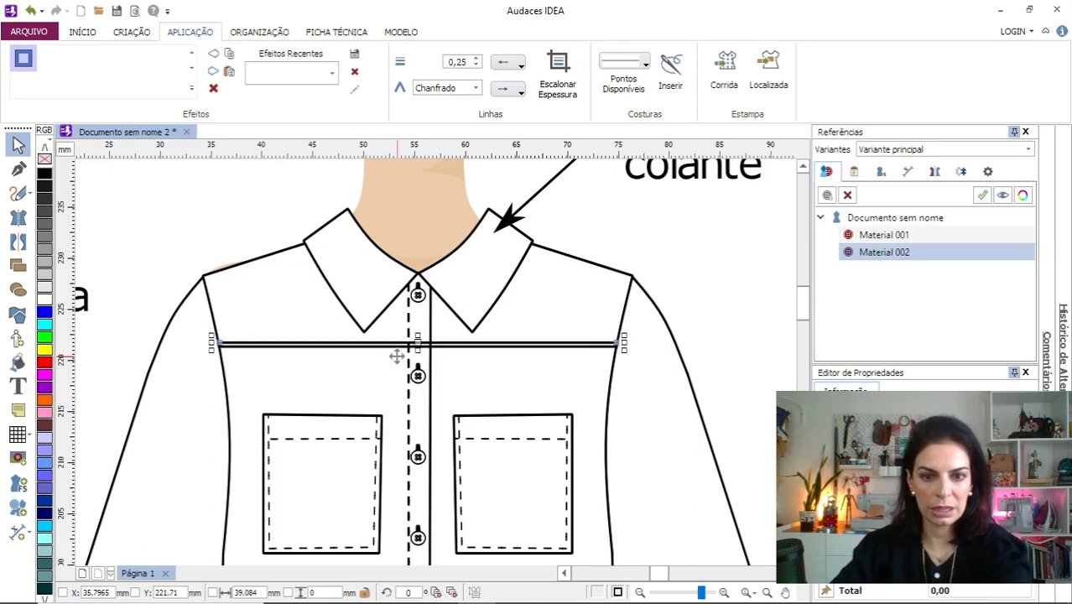
Apply the CT001 stitch to the duplicated yoke line and close the stitch library.
click(644, 67)
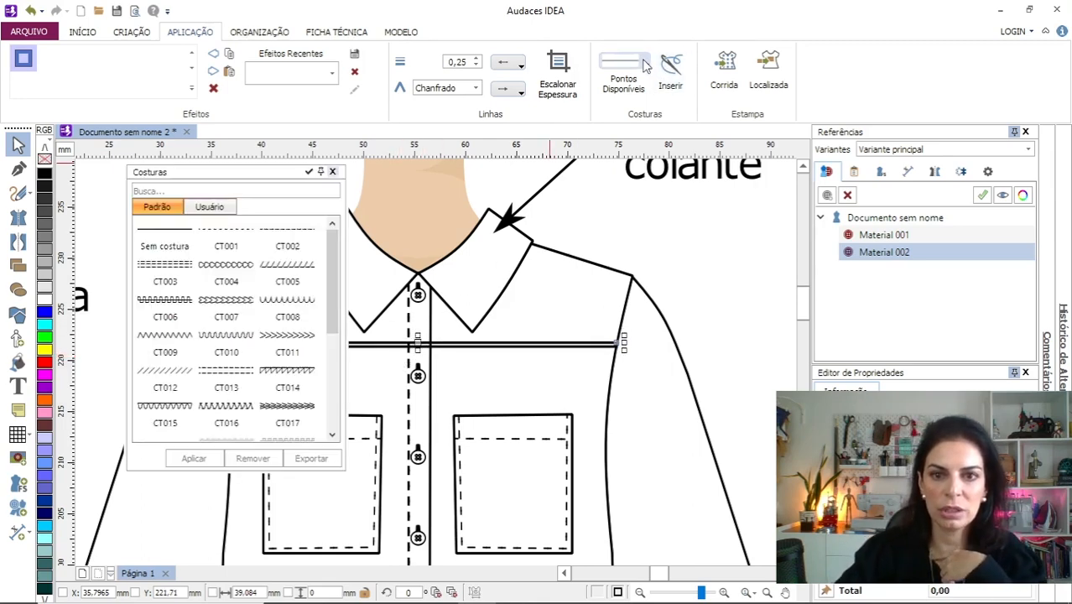
click(224, 243)
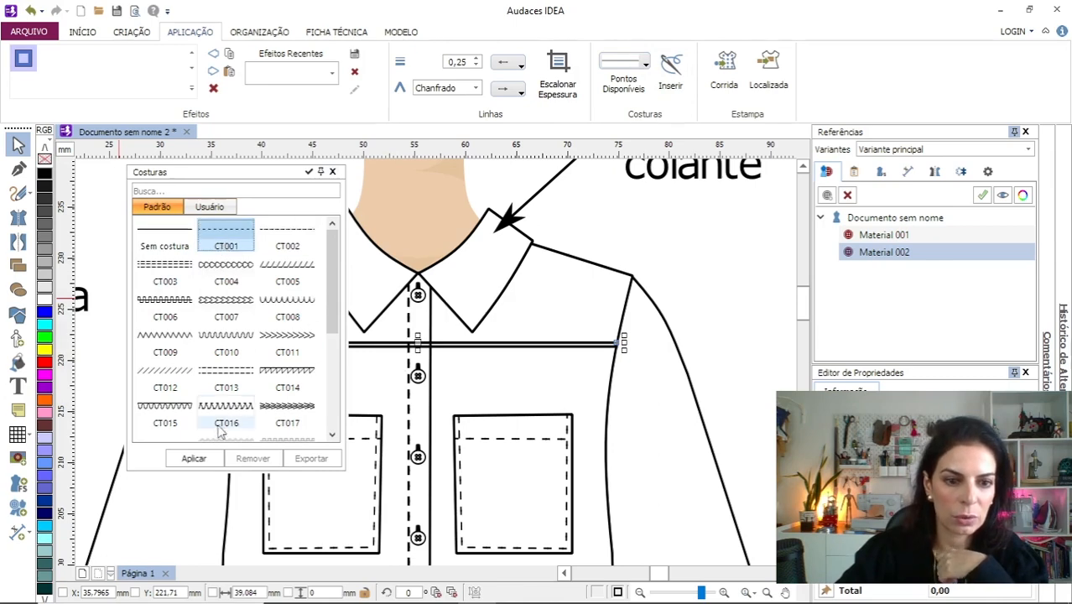
click(194, 458)
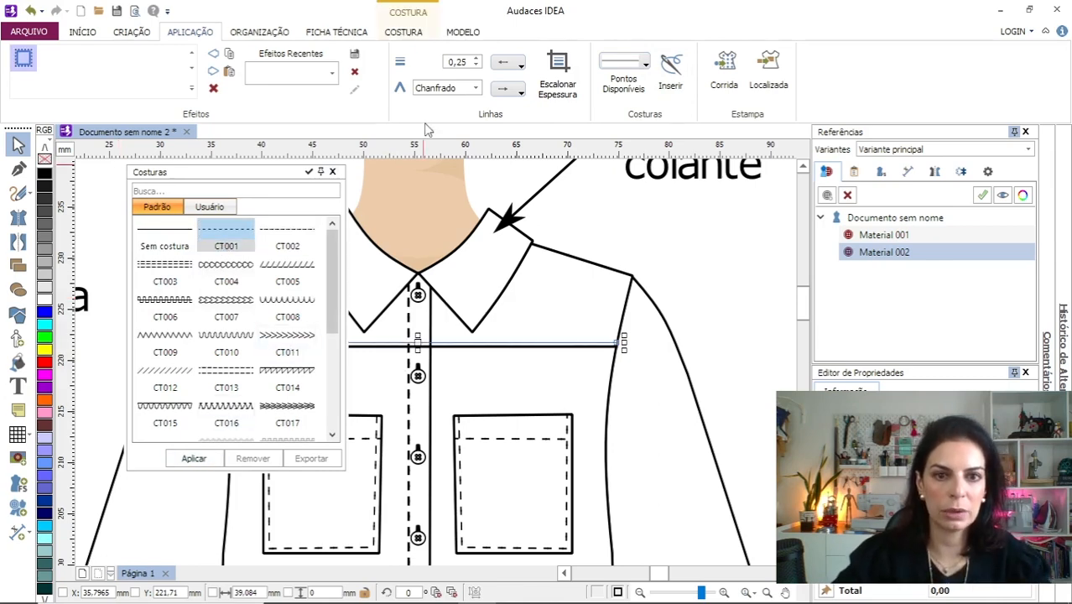
click(332, 172)
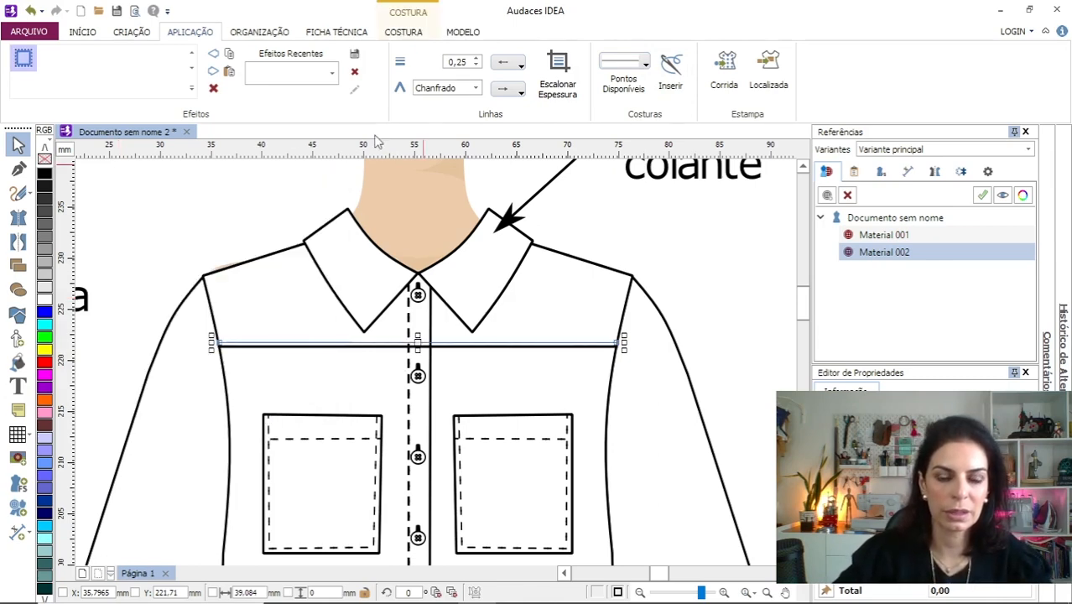
Set the yoke stitching's line thickness to 0,15 and deselect it.
click(474, 60)
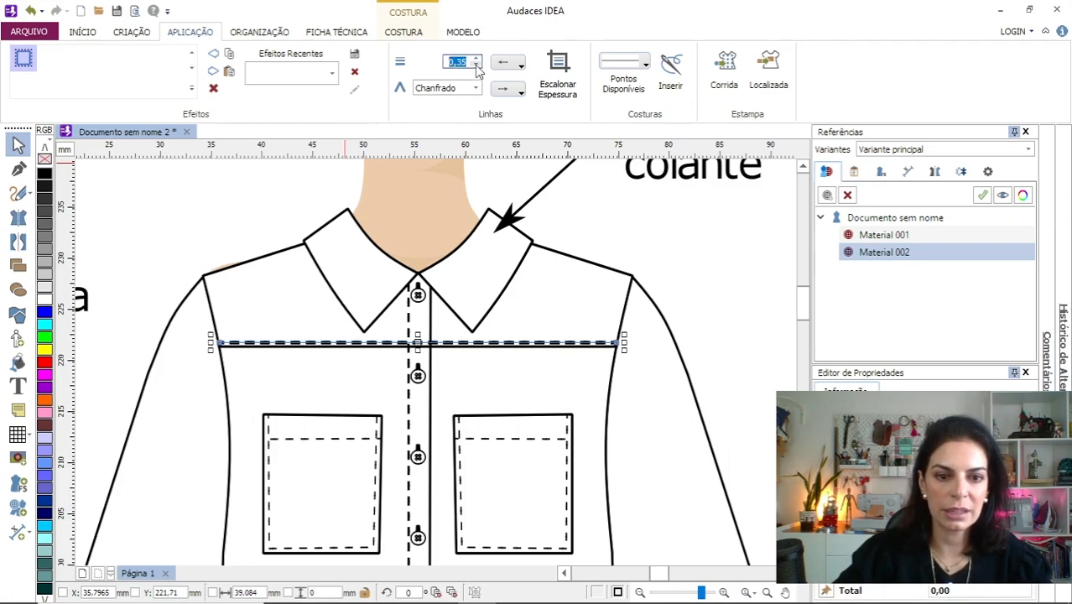
click(475, 66)
click(475, 66)
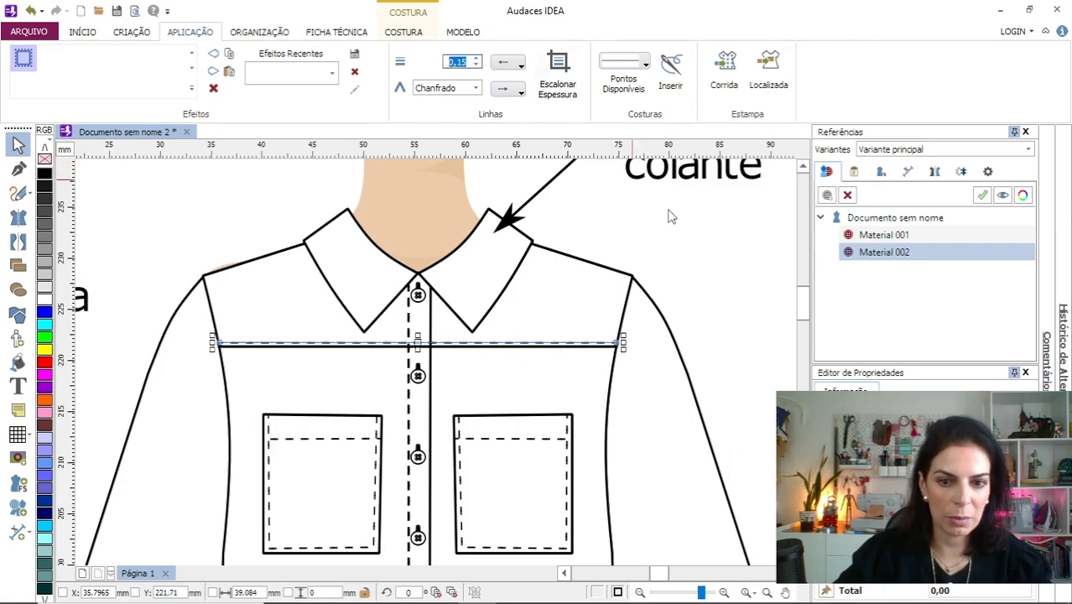
click(707, 237)
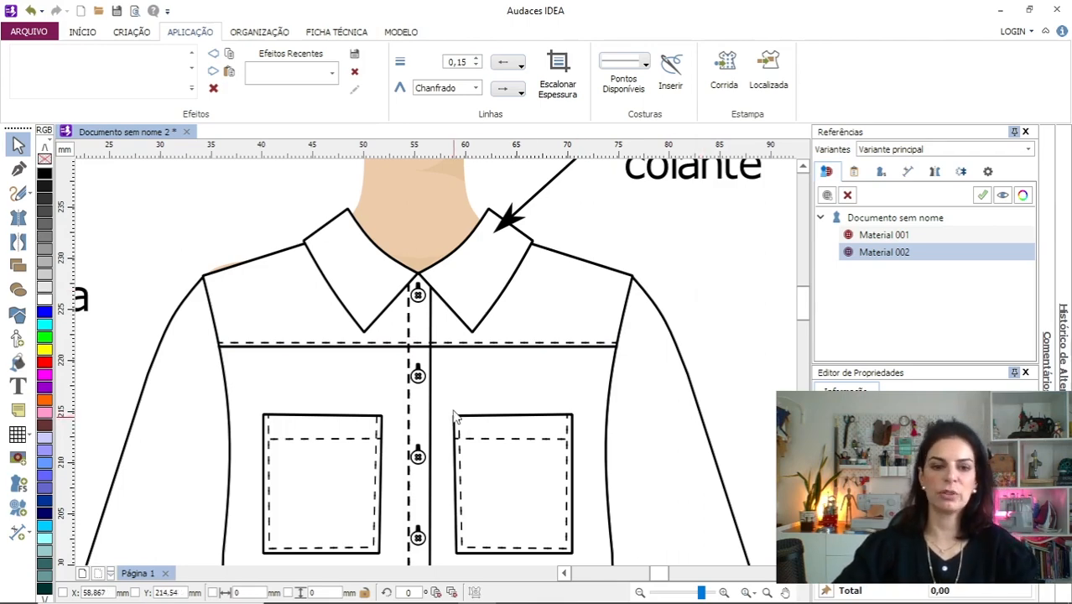
Select the whole front shirt drawing without its notes and place a copy of it on the back-view mannequin.
scroll(440, 419, down, 2)
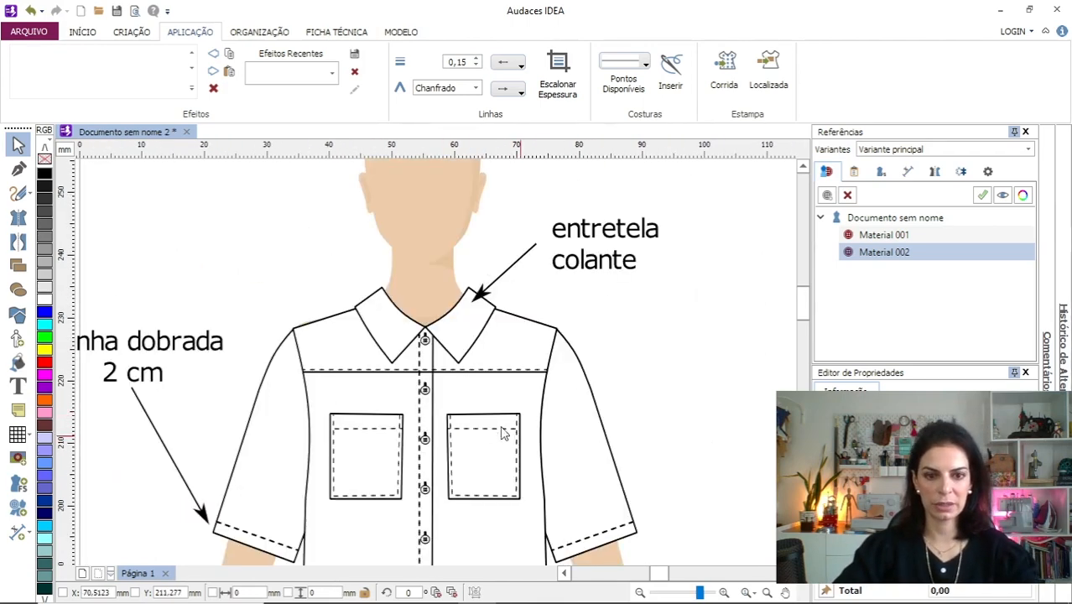
scroll(547, 448, down, 1)
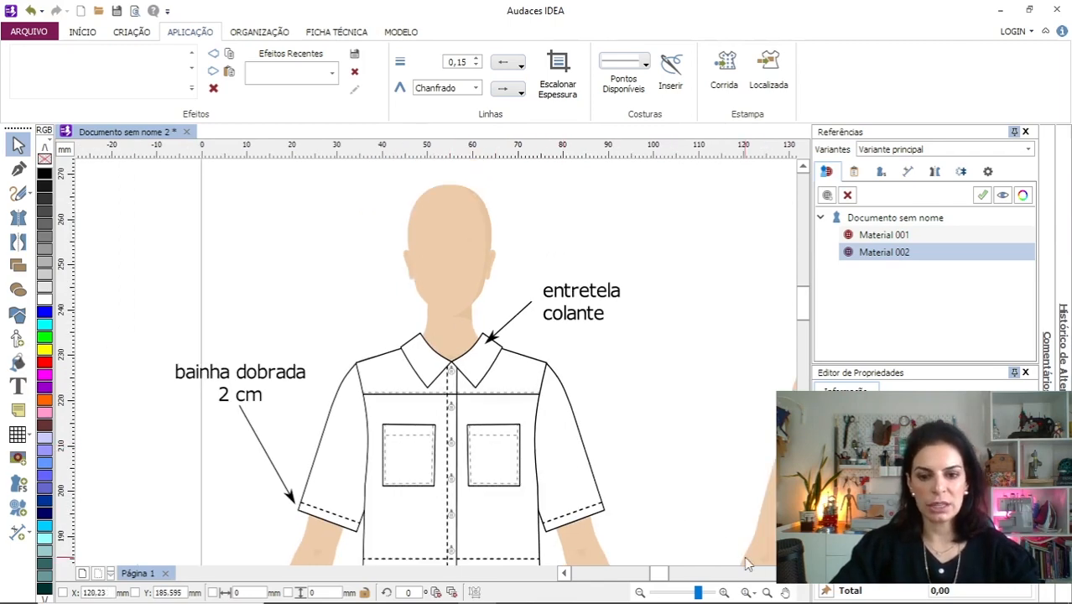
click(789, 574)
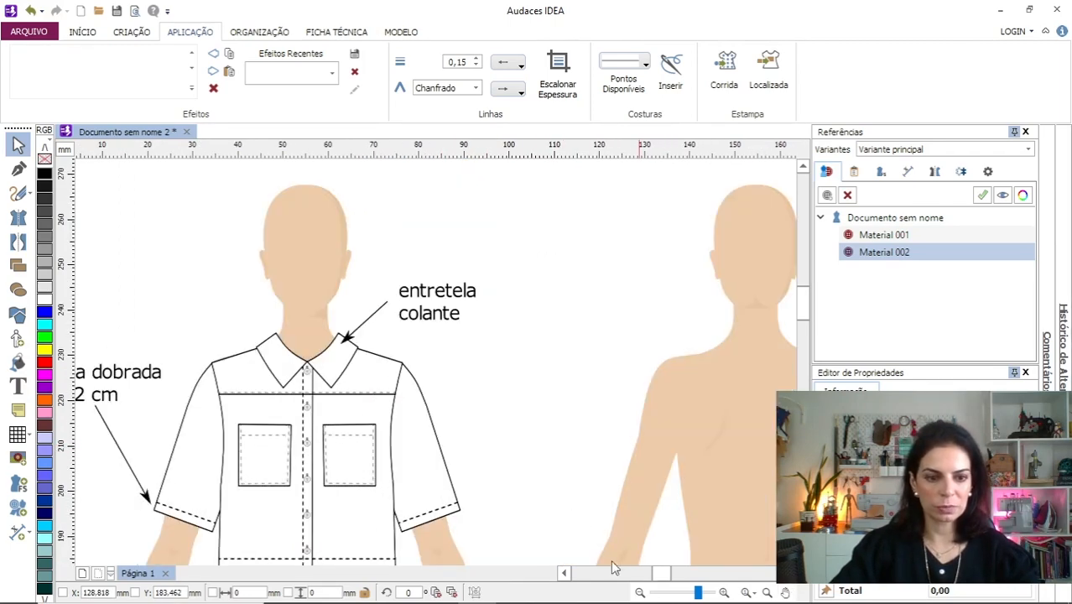
scroll(567, 510, down, 1)
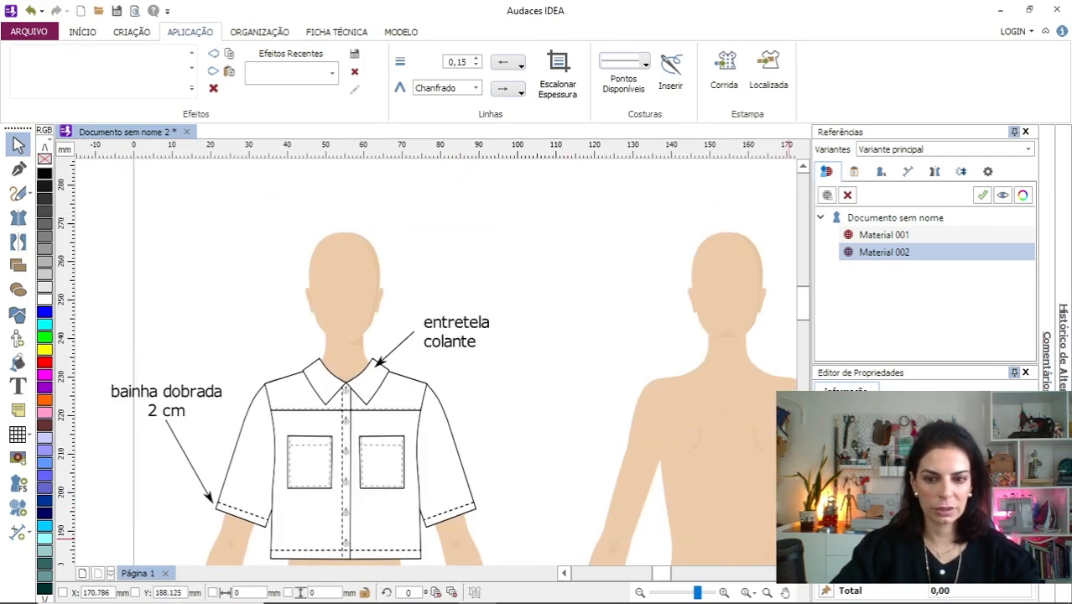
scroll(605, 451, down, 3)
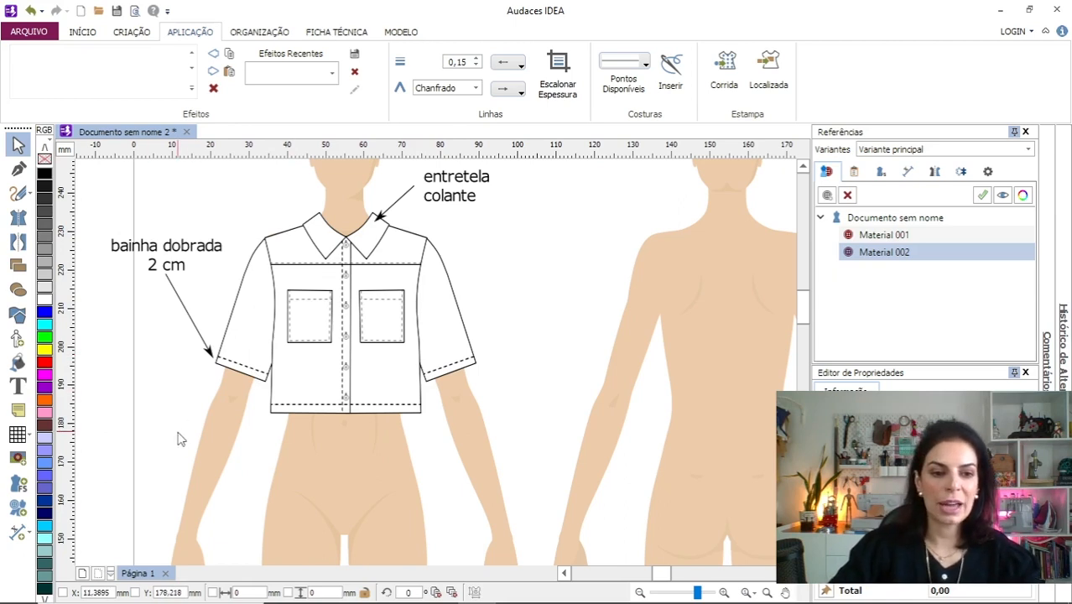
drag(171, 434, 535, 189)
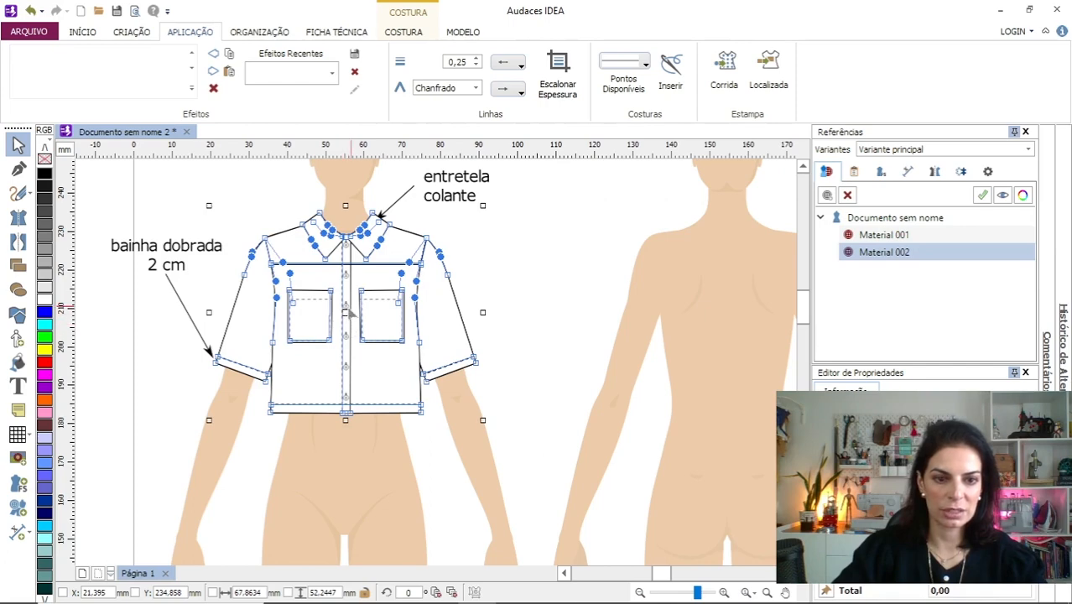
drag(351, 315, 731, 319)
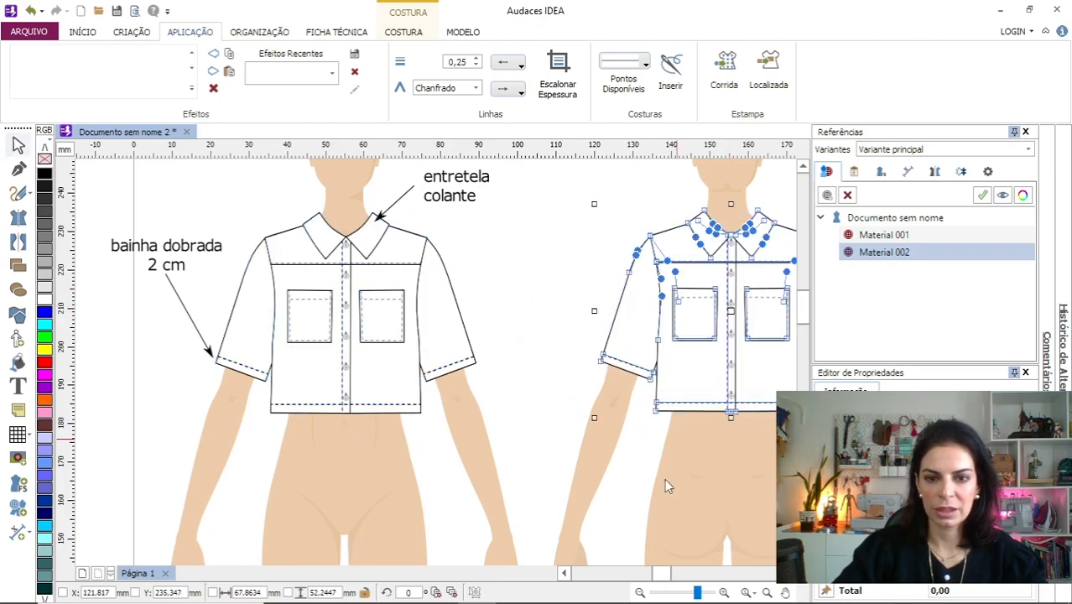
click(787, 574)
click(788, 574)
click(787, 574)
click(787, 574)
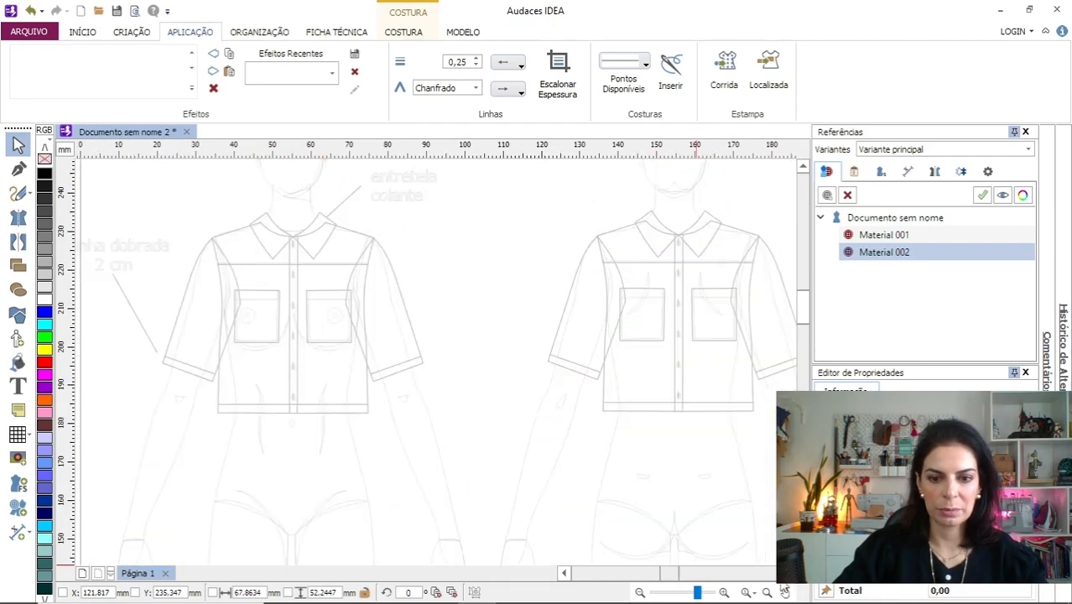